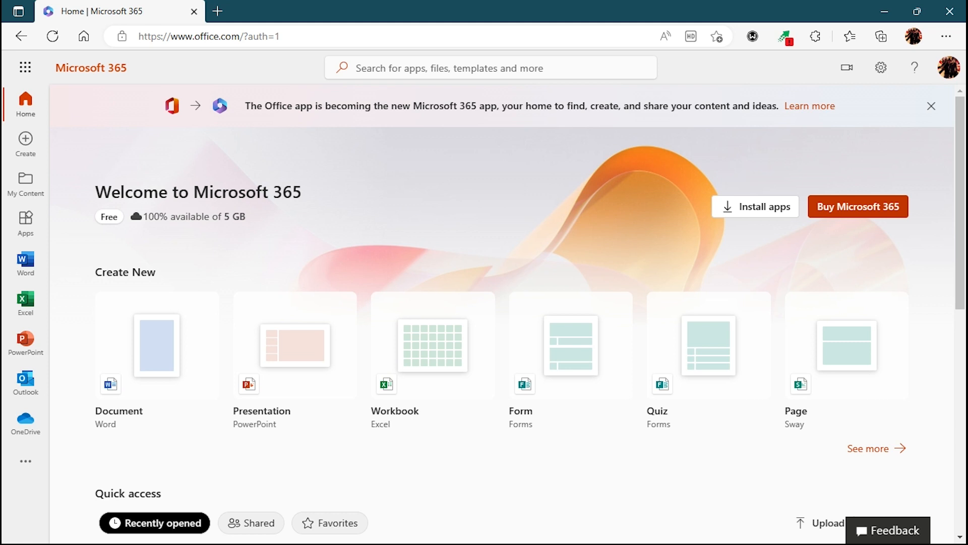
# Open office.com in a new browser tab and dismiss the announcement about the new Microsoft 365 app
pyautogui.click(218, 11)
pyautogui.click(308, 34)
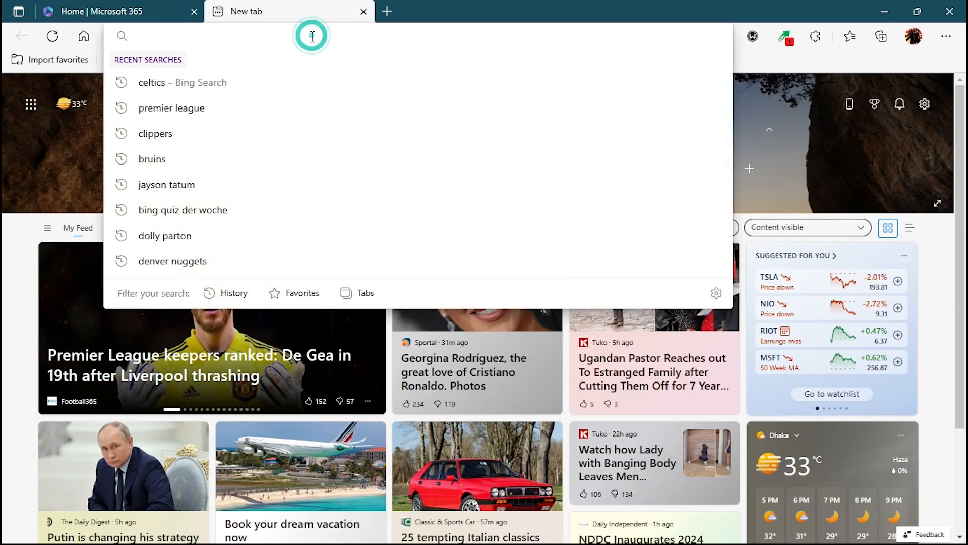
pyautogui.write('office.com')
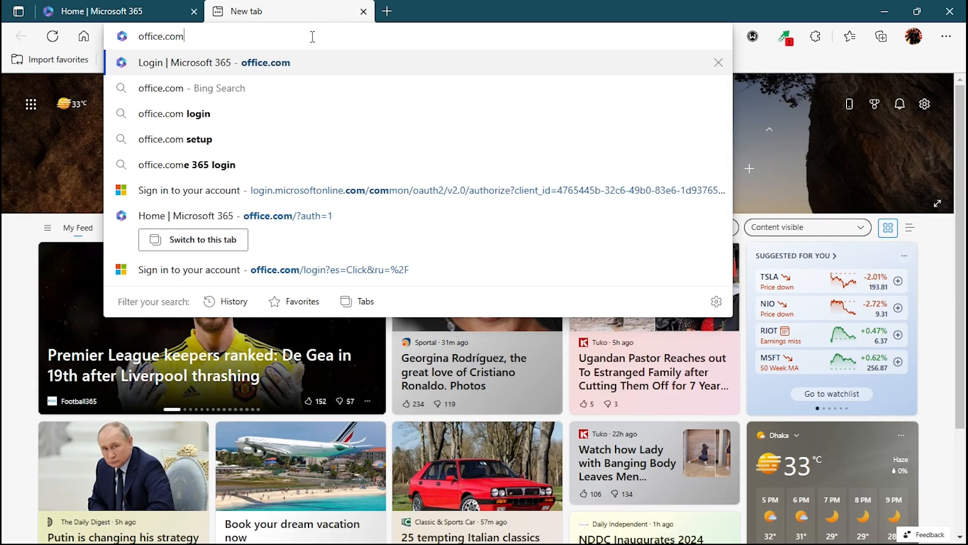
pyautogui.press('Return')
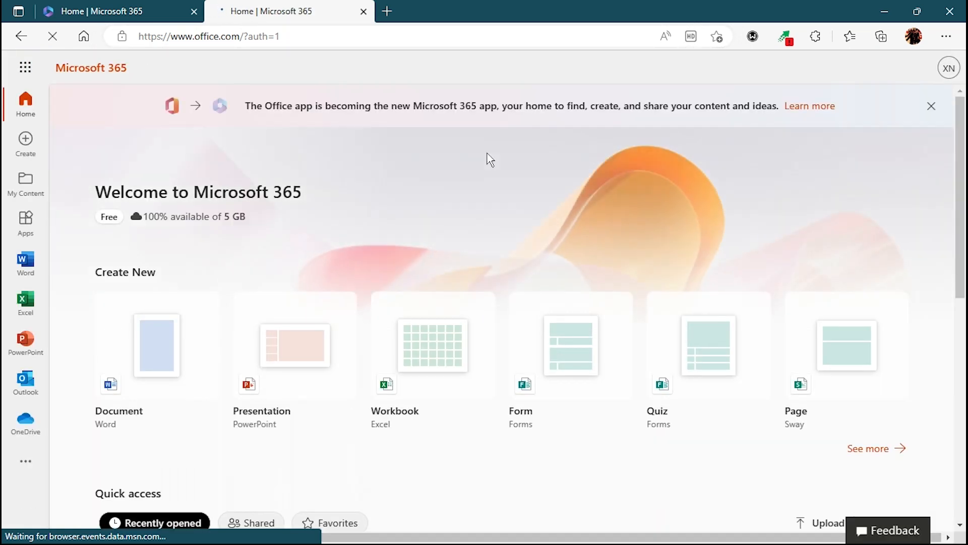
pyautogui.click(932, 107)
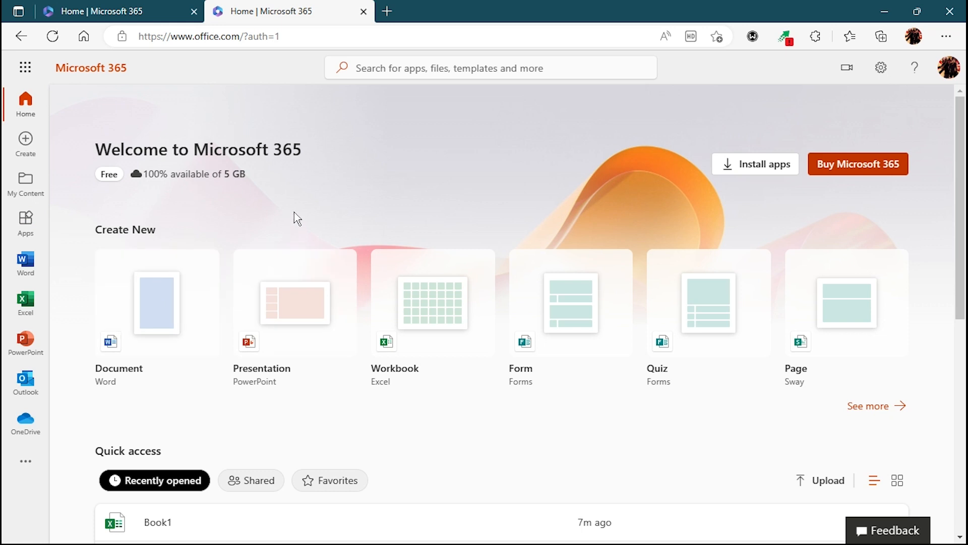
# View the Word start page, and create a new blank workbook from the Excel start page
pyautogui.click(28, 275)
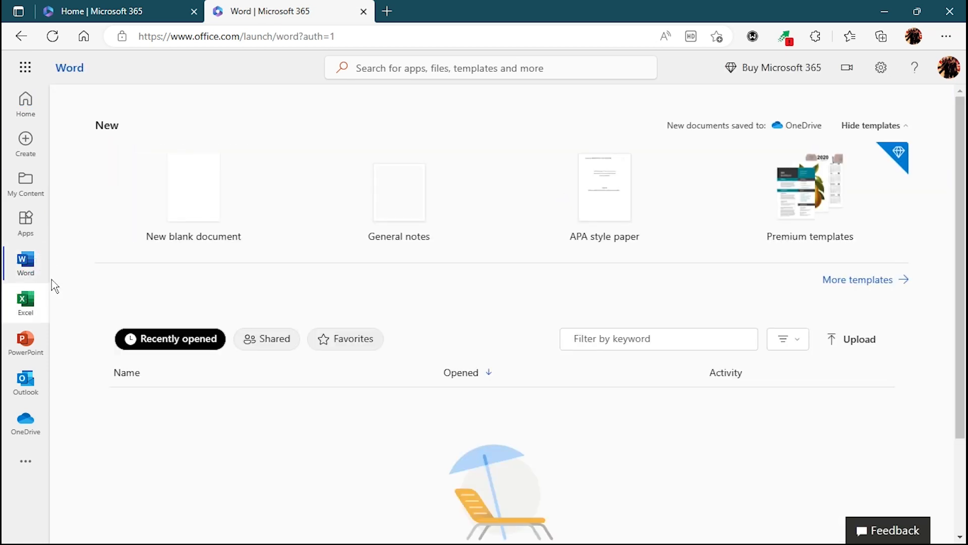
pyautogui.click(29, 315)
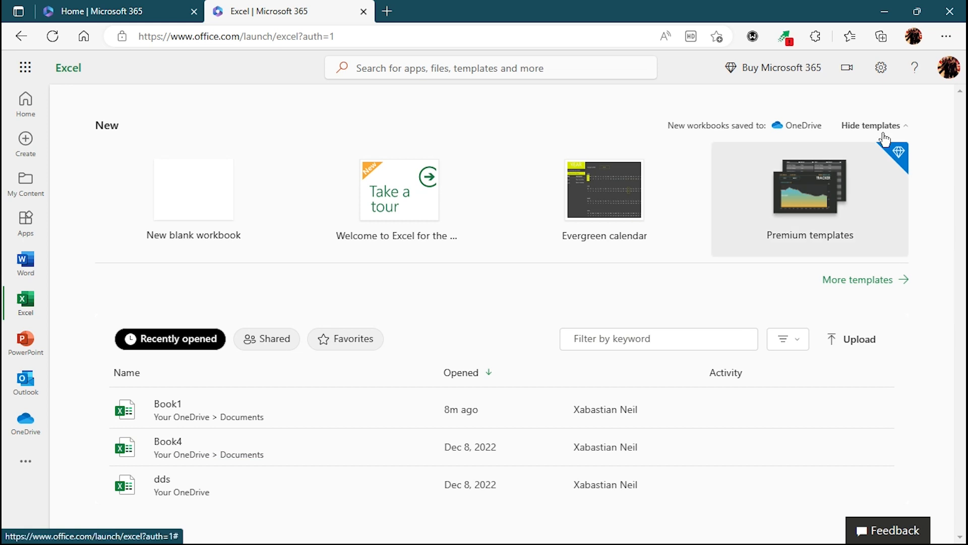
pyautogui.click(169, 201)
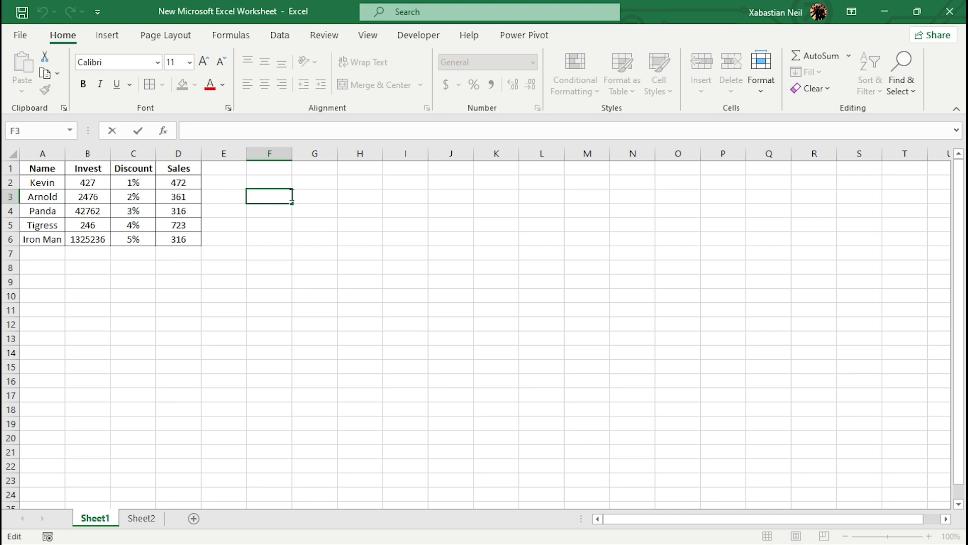
# Subtract D4 from B4 with the formula =B4-D4 in cell F2 and clear that cell again
pyautogui.click(266, 179)
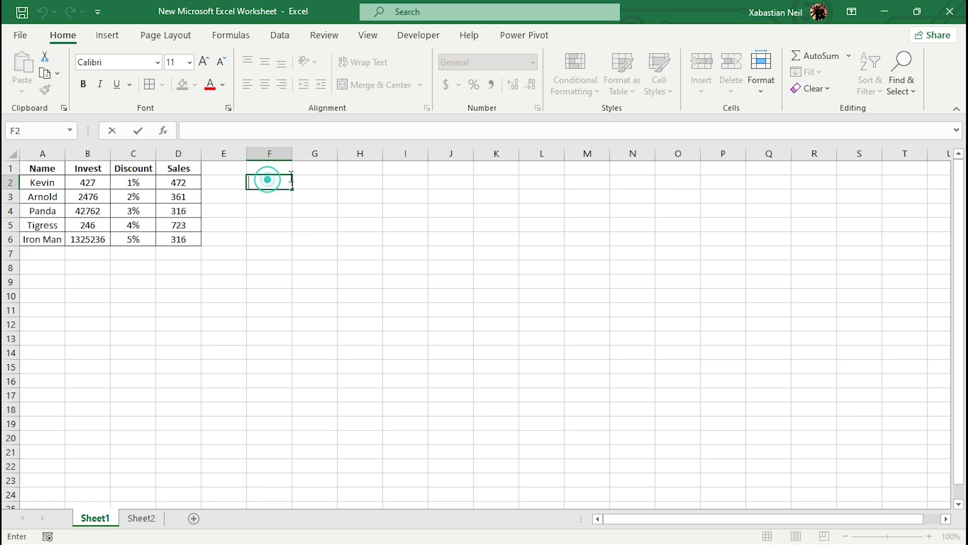
pyautogui.moveTo(300, 178); pyautogui.dragTo(656, 246)
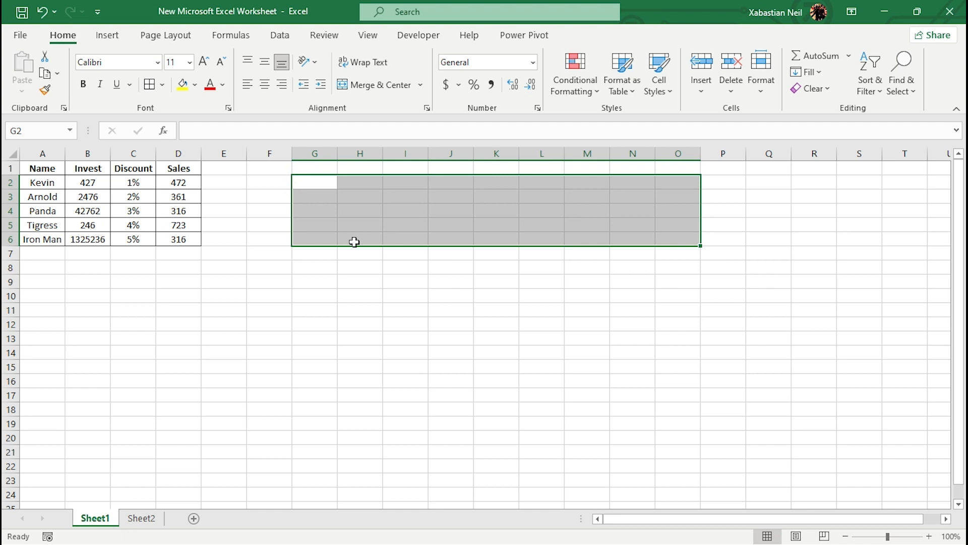
pyautogui.click(280, 177)
pyautogui.write('=')
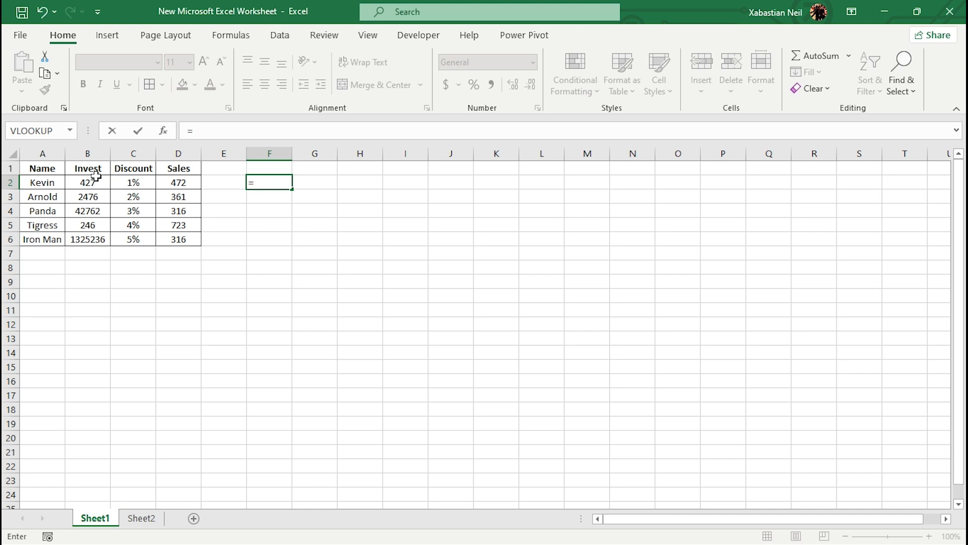
pyautogui.click(98, 210)
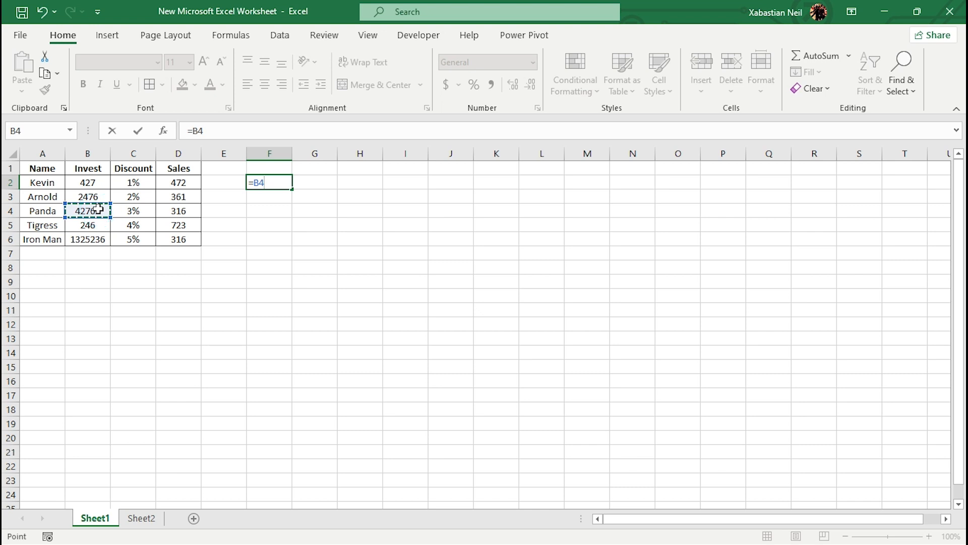
pyautogui.write('-')
pyautogui.click(185, 215)
pyautogui.press('Return')
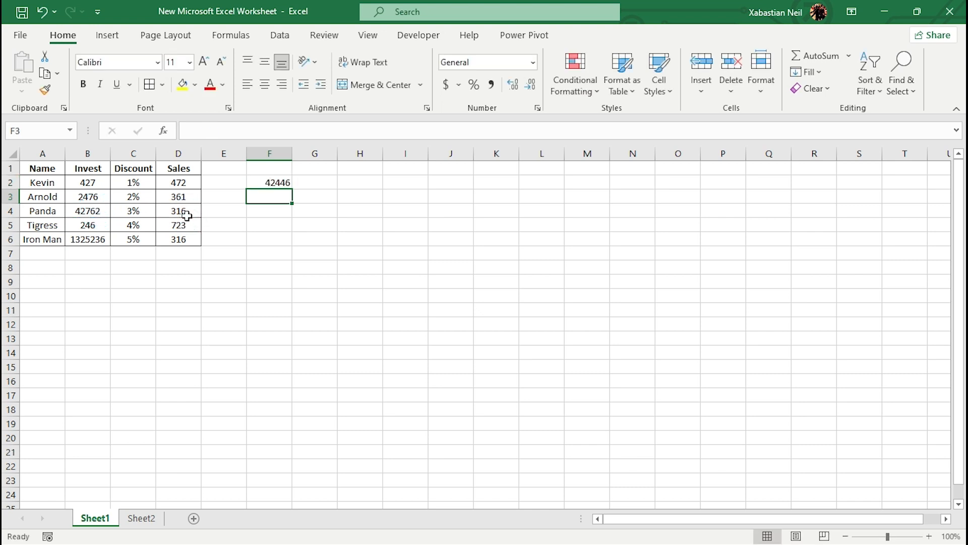
pyautogui.click(278, 181)
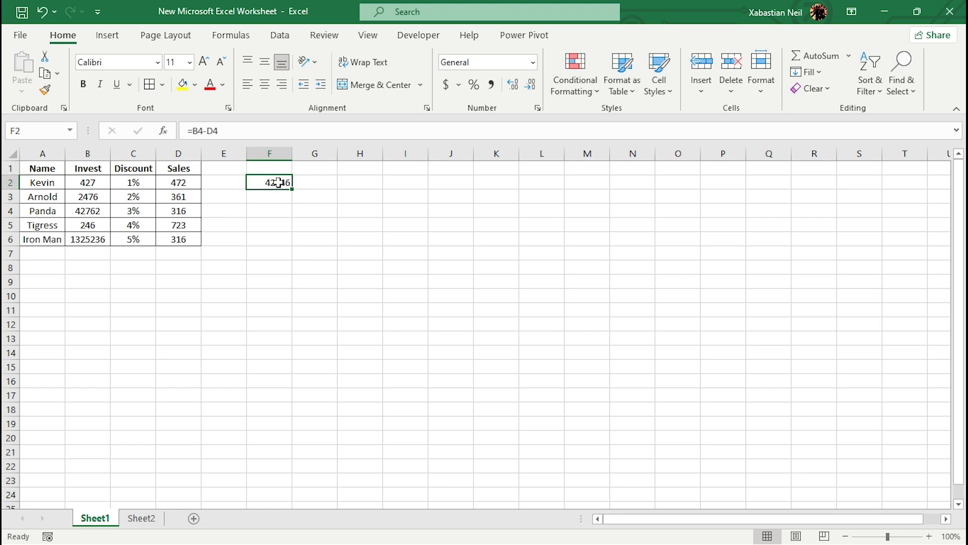
pyautogui.press('Delete')
pyautogui.doubleClick(226, 181)
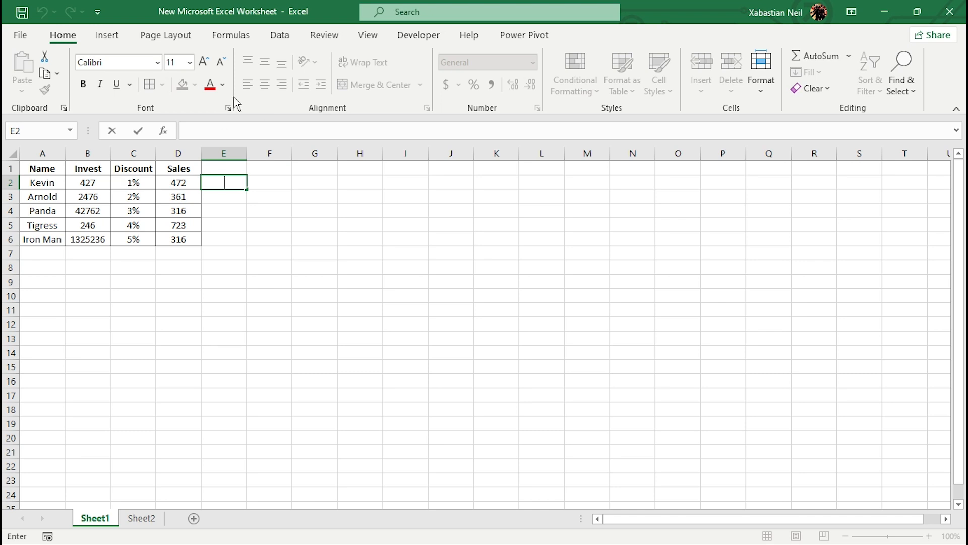
pyautogui.click(285, 37)
pyautogui.click(286, 36)
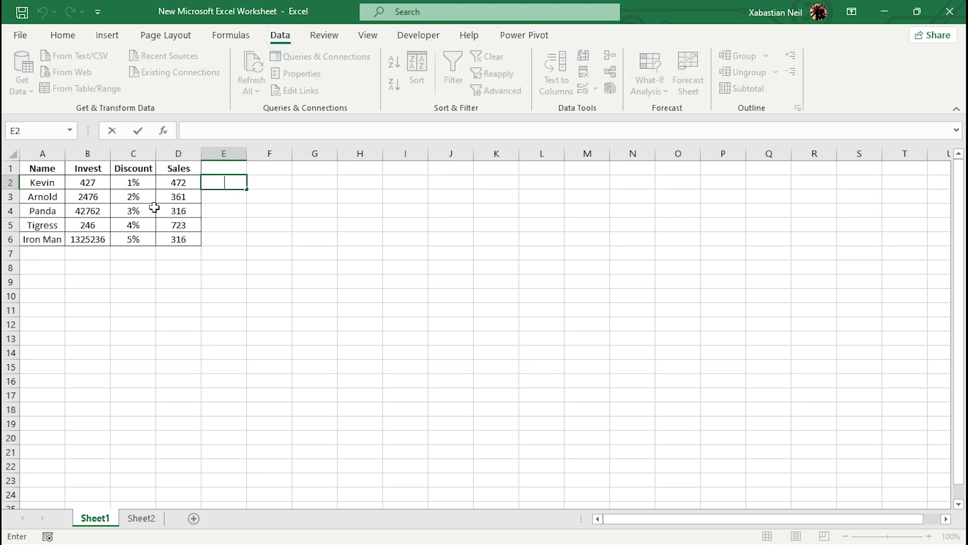
pyautogui.click(130, 199)
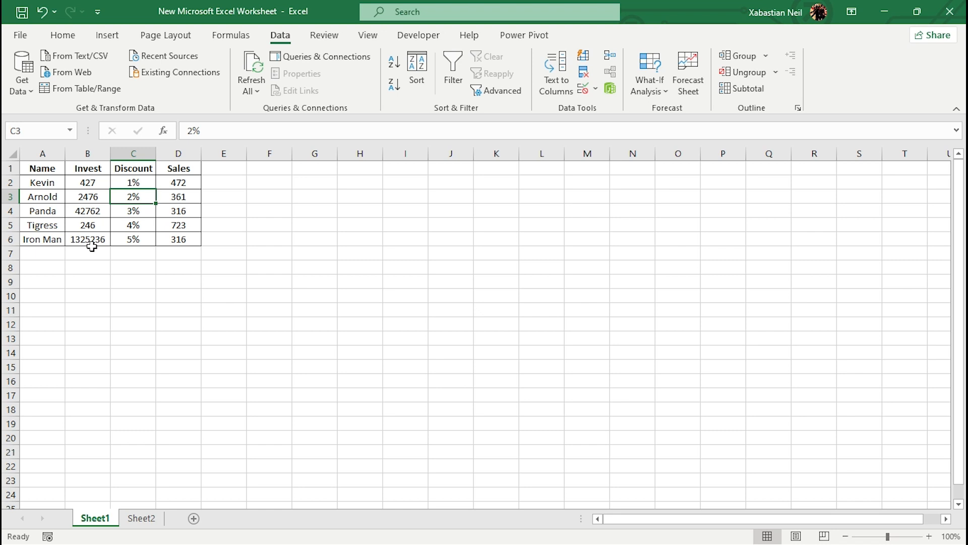
# Define the workbook-scoped name Investment for the Invest column range B1:B6, including its header
pyautogui.moveTo(92, 246); pyautogui.dragTo(100, 169)
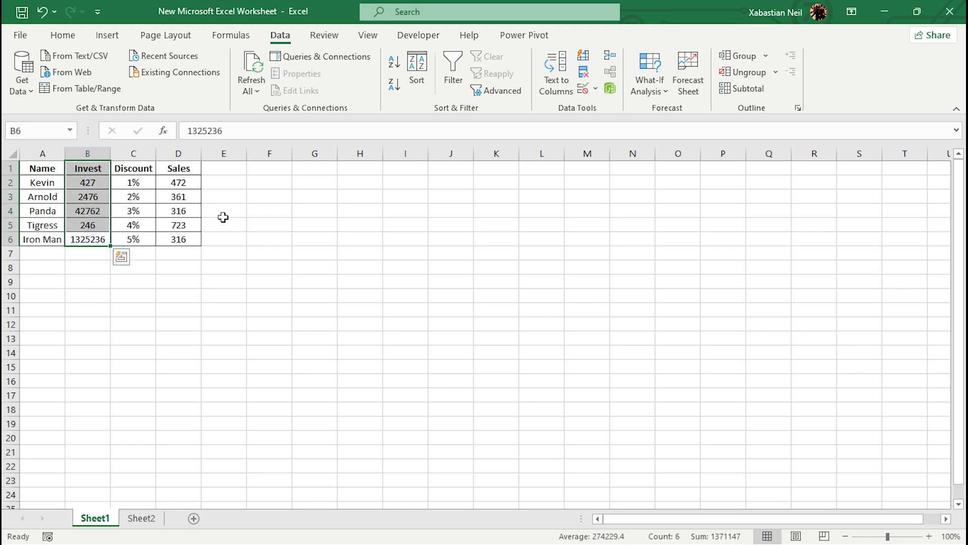
pyautogui.click(231, 35)
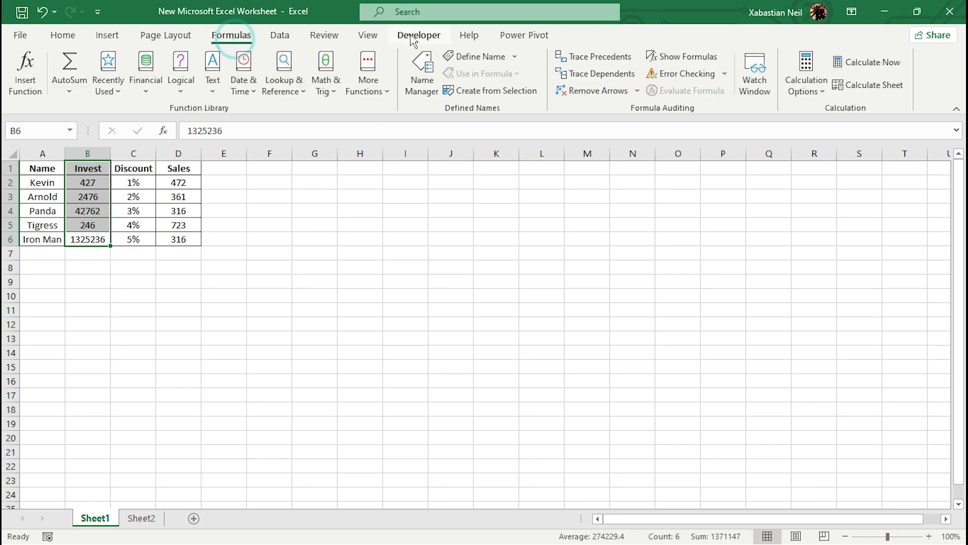
pyautogui.click(479, 56)
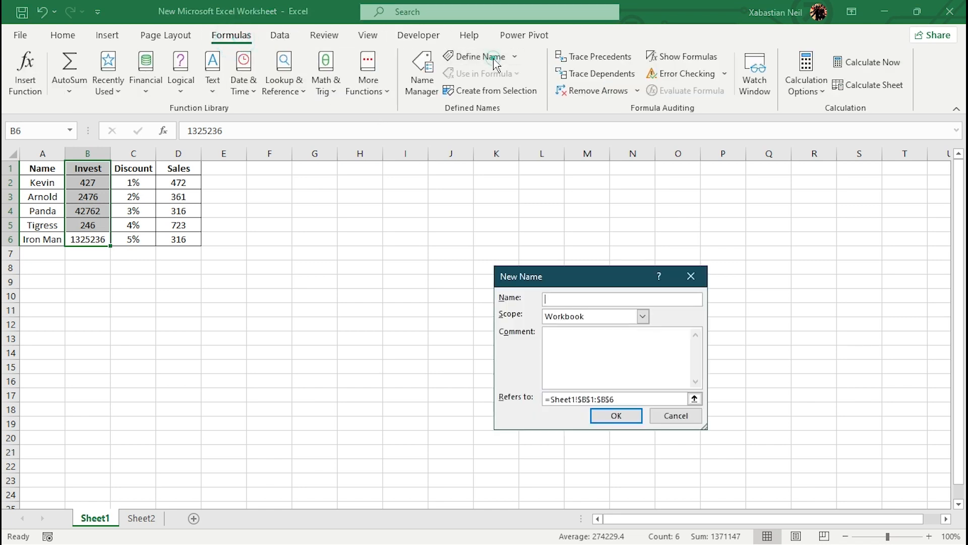
pyautogui.click(590, 297)
pyautogui.write('Investment')
pyautogui.press('Return')
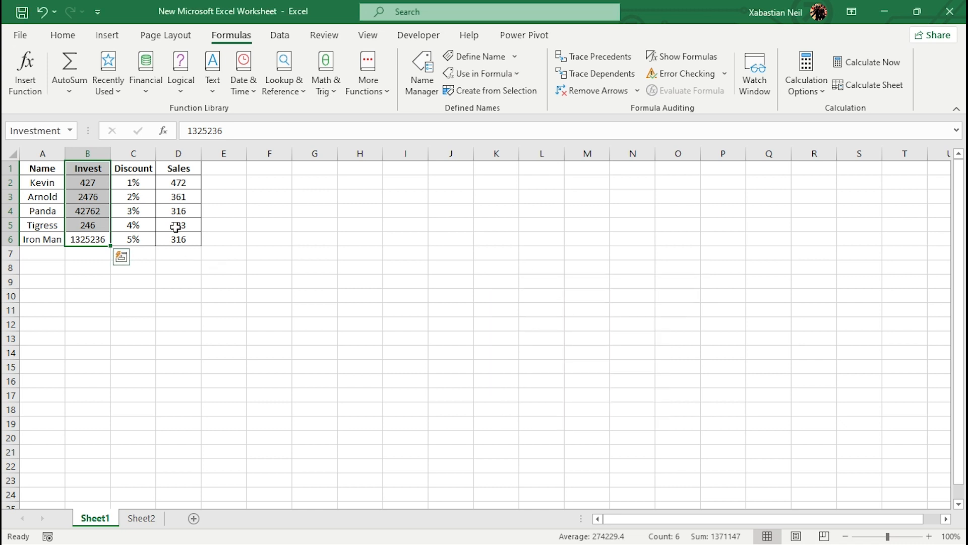
# Define the workbook-scoped name Sales for the Sales column range D1:D6, including its header
pyautogui.moveTo(191, 240); pyautogui.dragTo(190, 166)
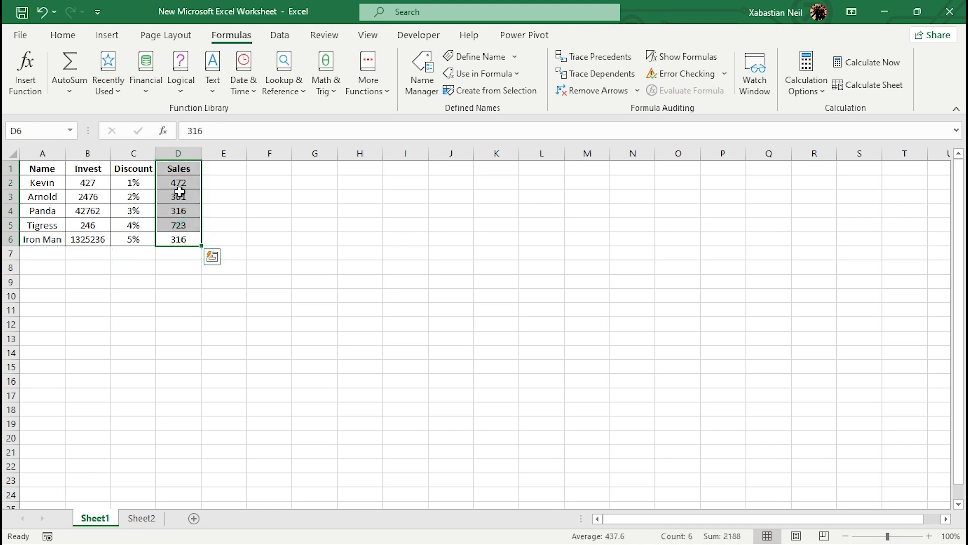
pyautogui.click(482, 56)
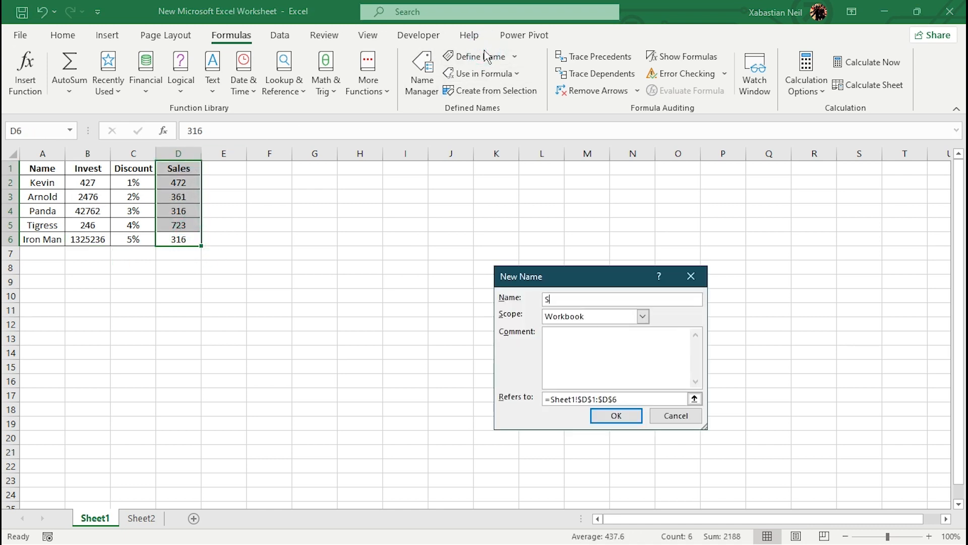
pyautogui.press('Return')
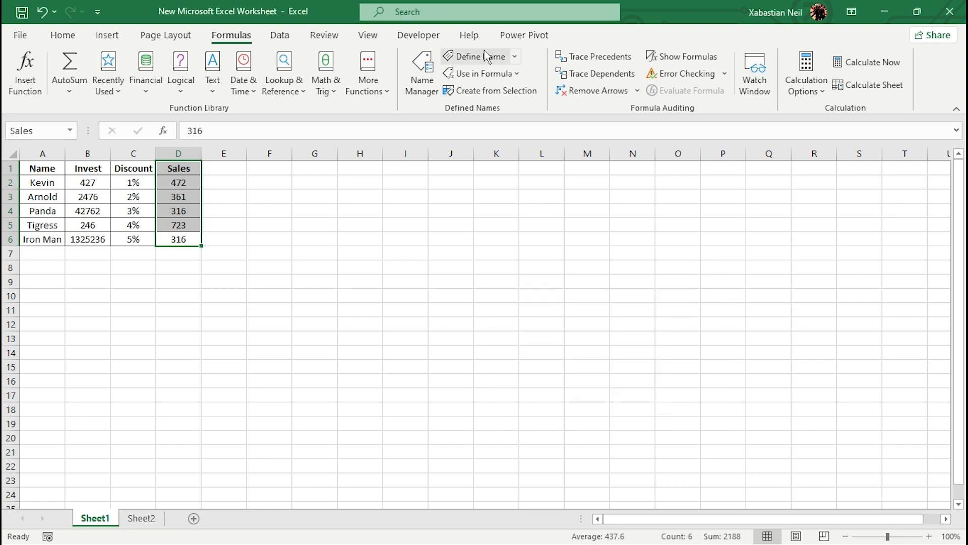
# Enter the formula =Investment-Sales in cell E2 using the defined names
pyautogui.doubleClick(231, 183)
pyautogui.write('=')
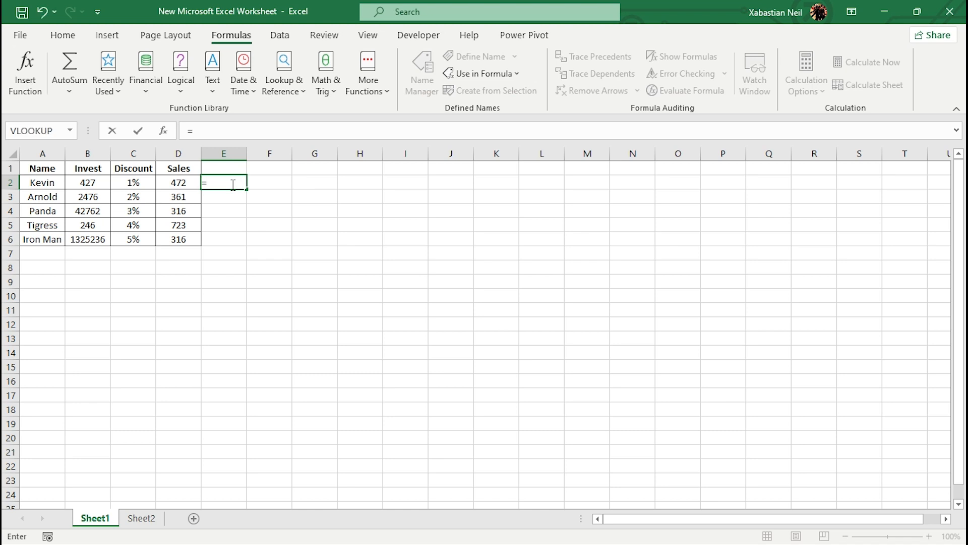
pyautogui.write('Invest')
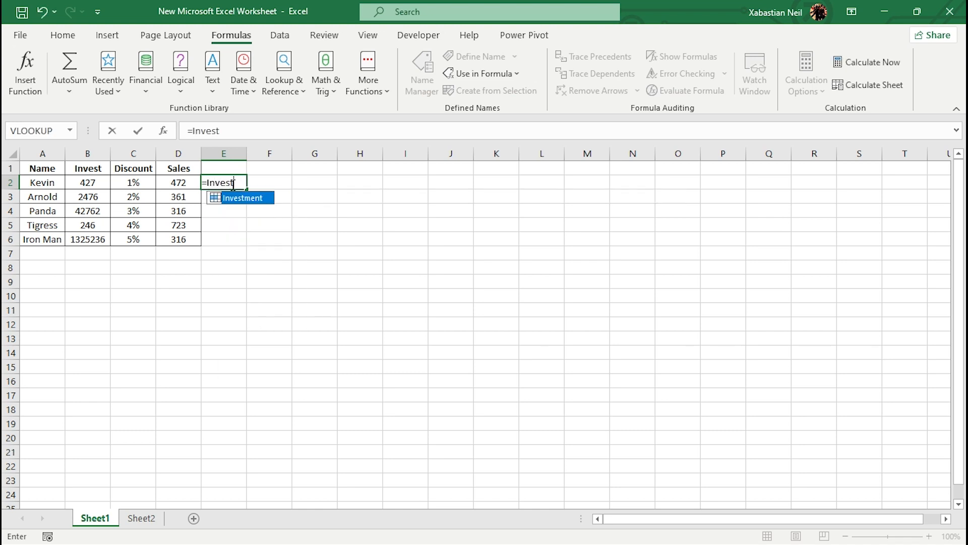
pyautogui.click(231, 202)
pyautogui.click(231, 202)
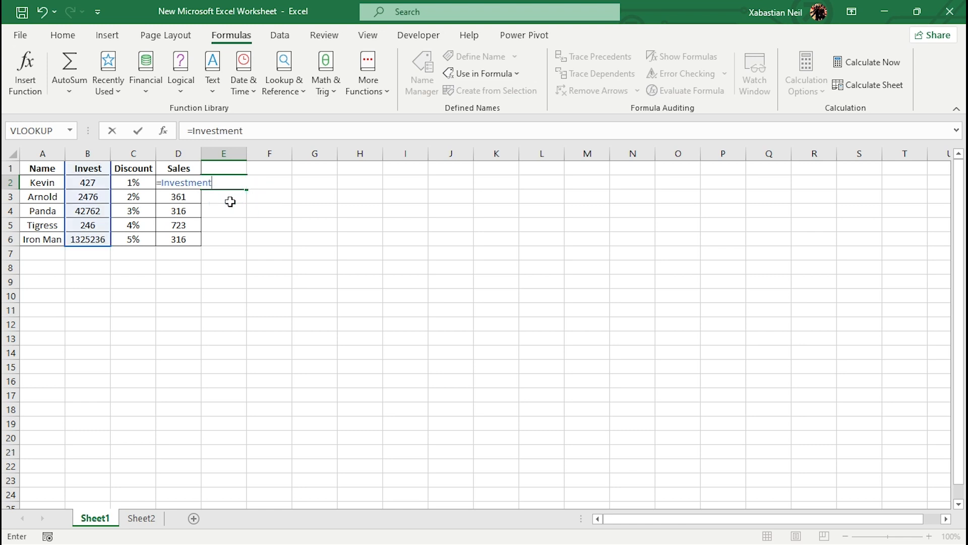
pyautogui.write('S')
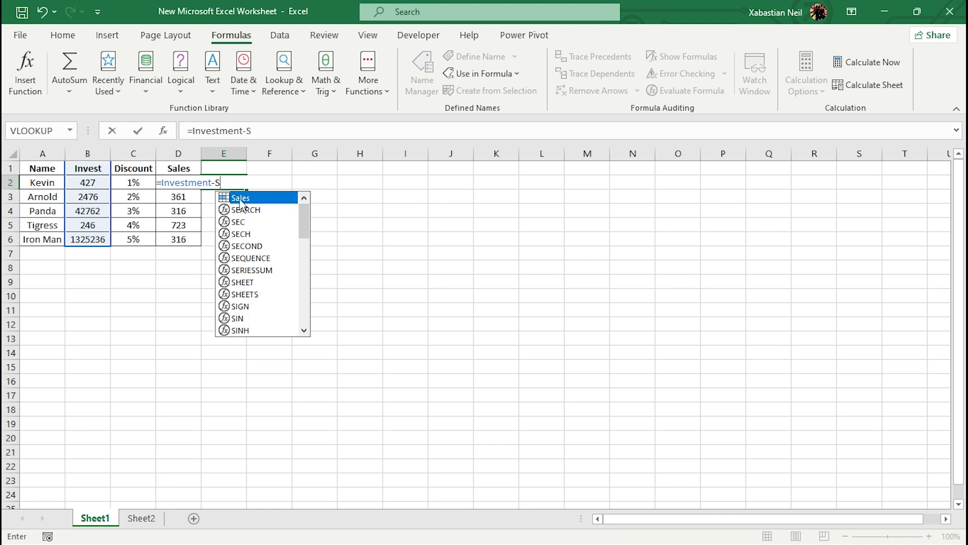
pyautogui.doubleClick(241, 198)
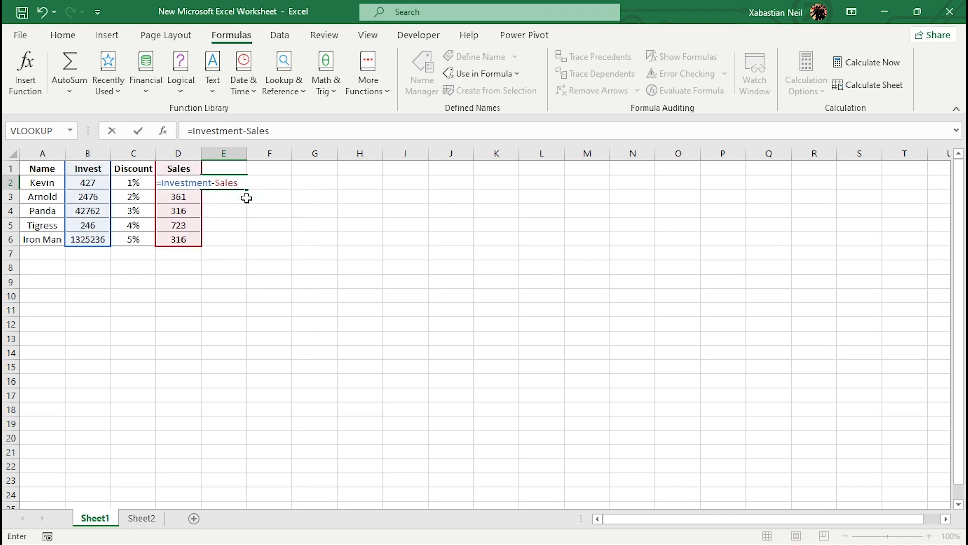
pyautogui.press('Return')
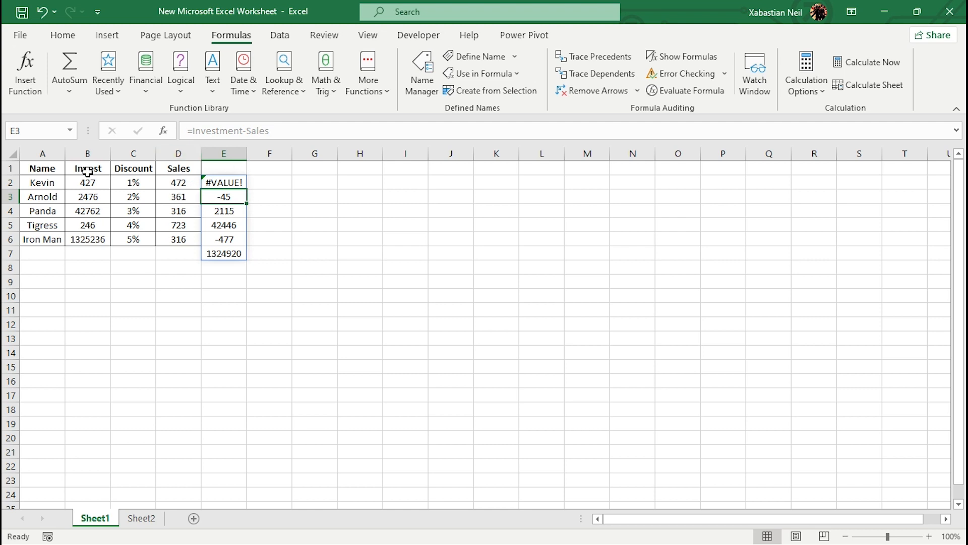
# Inspect the named-range subtraction formula in cell E2 and delete it
pyautogui.doubleClick(235, 182)
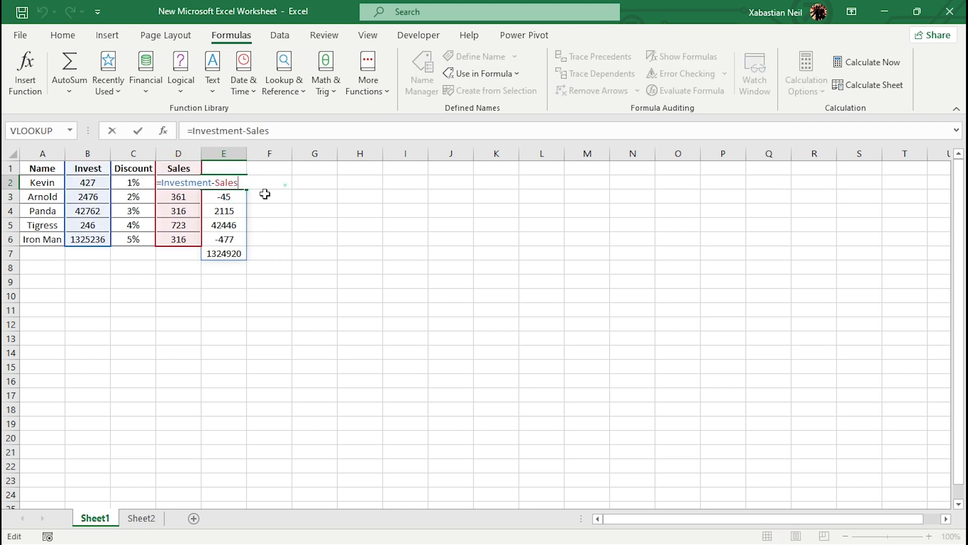
pyautogui.click(254, 235)
pyautogui.click(231, 182)
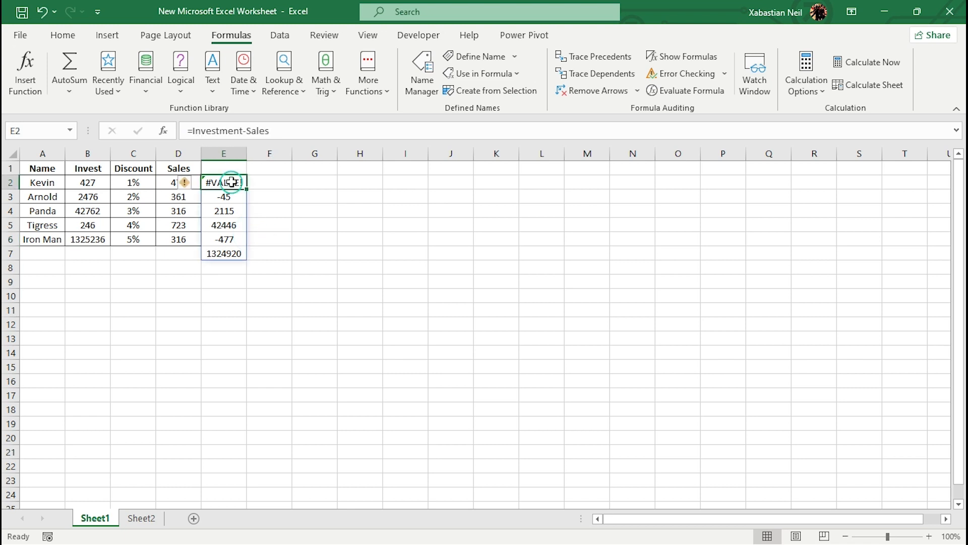
pyautogui.press('Delete')
# Define the workbook-scoped name Invest for the investment values in B2:B6, leaving out the header
pyautogui.moveTo(81, 240); pyautogui.dragTo(101, 181)
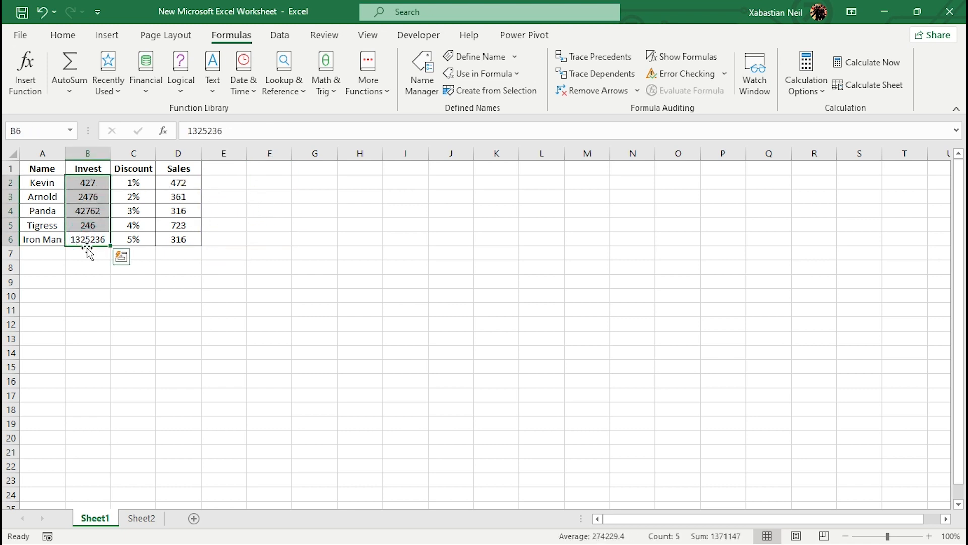
pyautogui.click(479, 57)
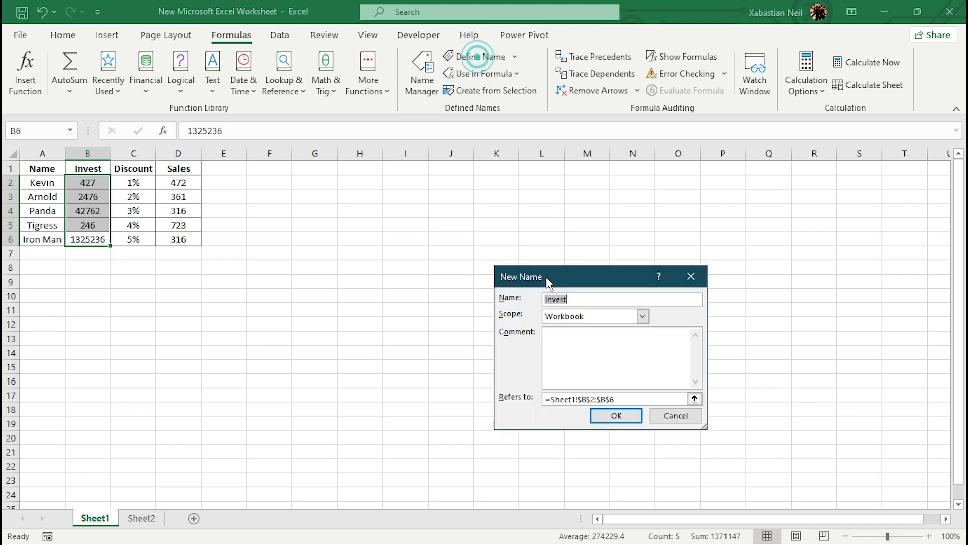
pyautogui.click(622, 417)
pyautogui.click(212, 283)
pyautogui.moveTo(187, 238); pyautogui.dragTo(195, 182)
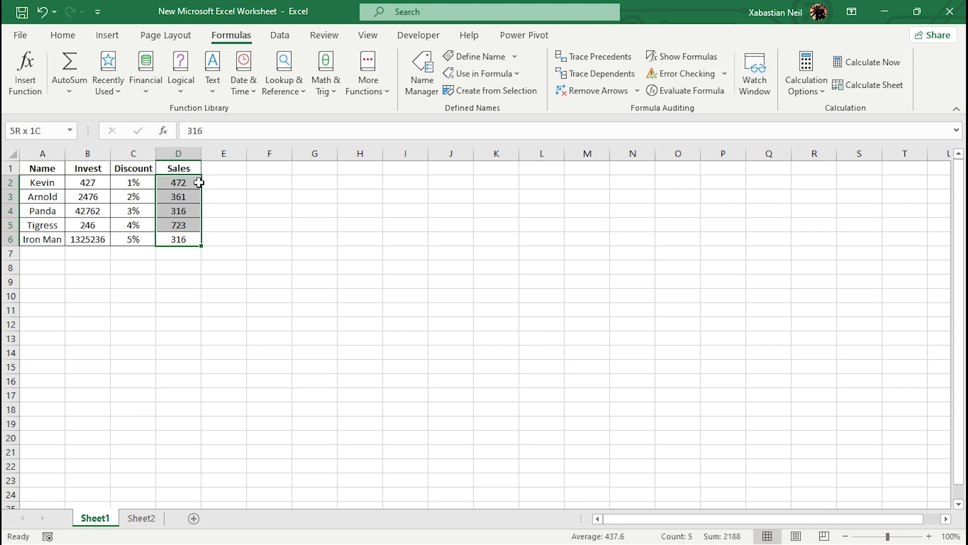
pyautogui.click(478, 57)
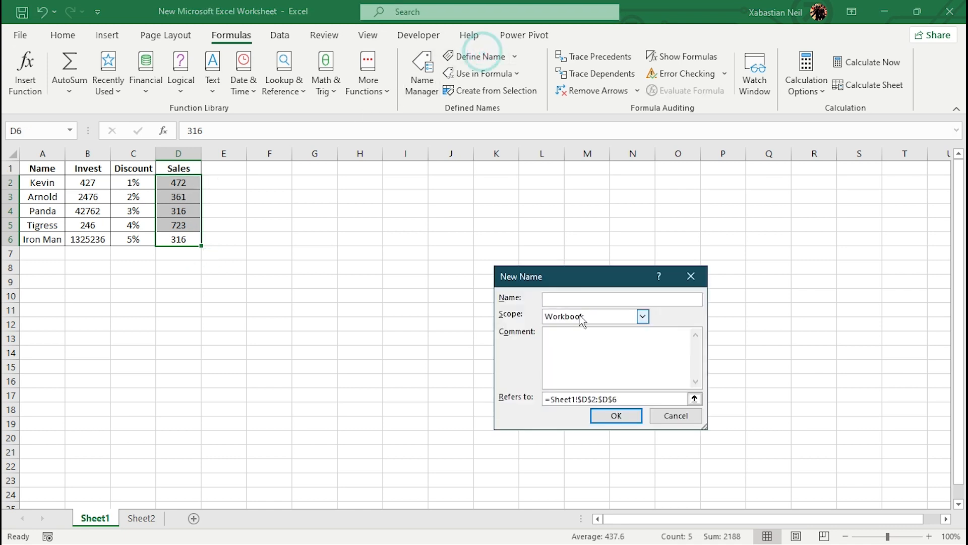
pyautogui.click(199, 367)
pyautogui.click(195, 211)
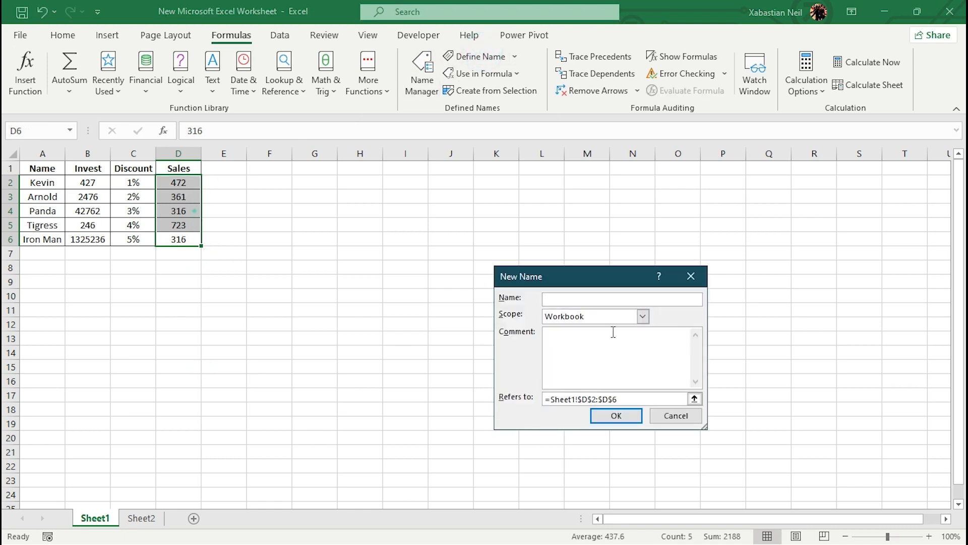
pyautogui.click(694, 277)
pyautogui.click(190, 225)
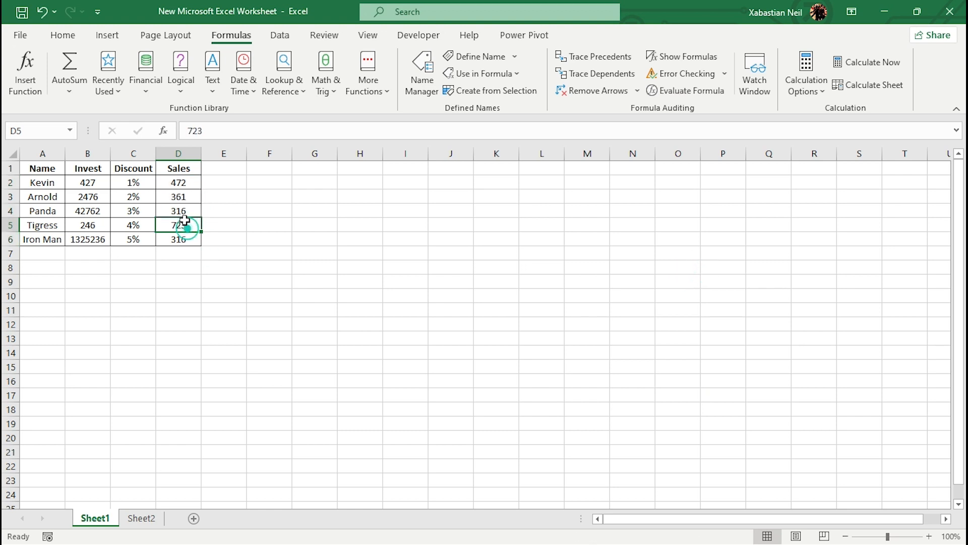
# Try to define the workbook-scoped name Sales for the sales values in D2:D6, leaving out the header
pyautogui.moveTo(190, 238); pyautogui.dragTo(192, 182)
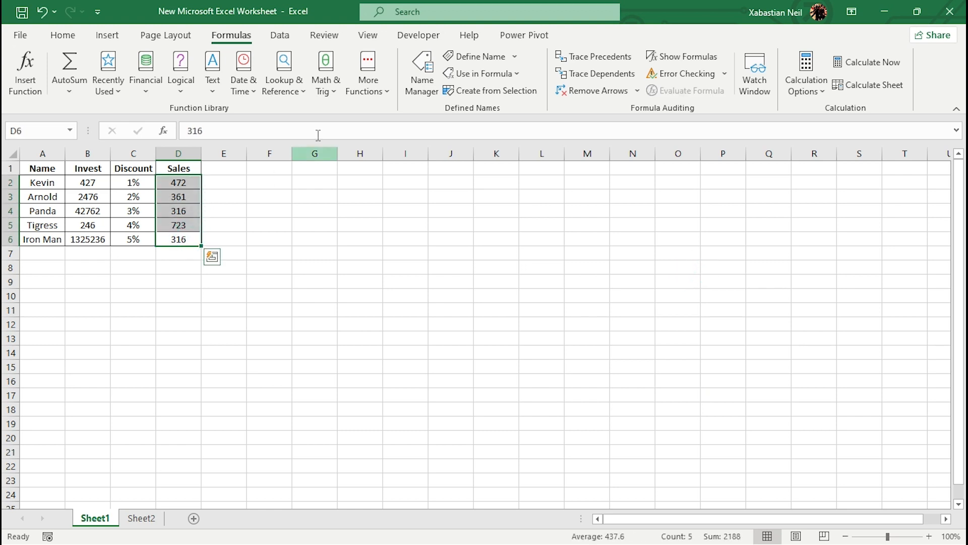
pyautogui.click(451, 57)
pyautogui.write('SD')
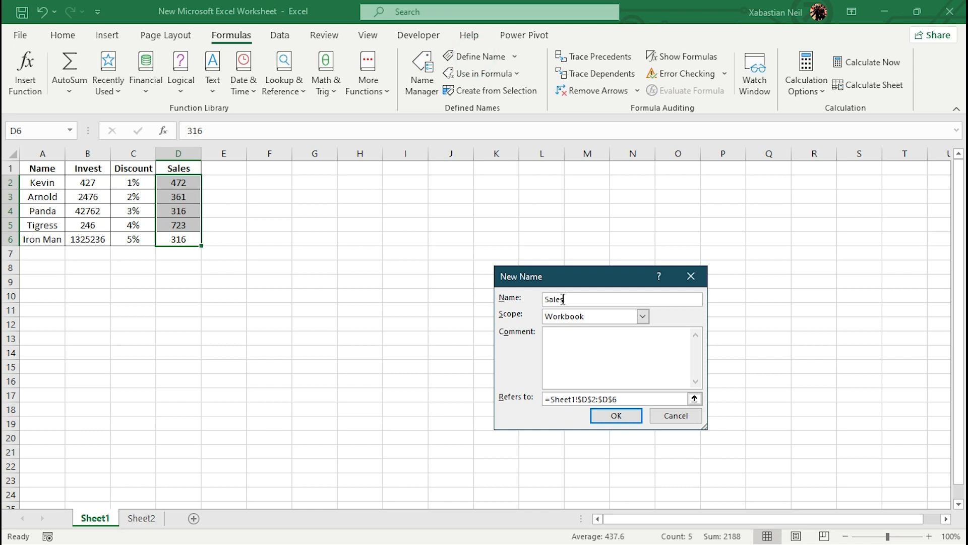
pyautogui.press('Return')
pyautogui.click(497, 337)
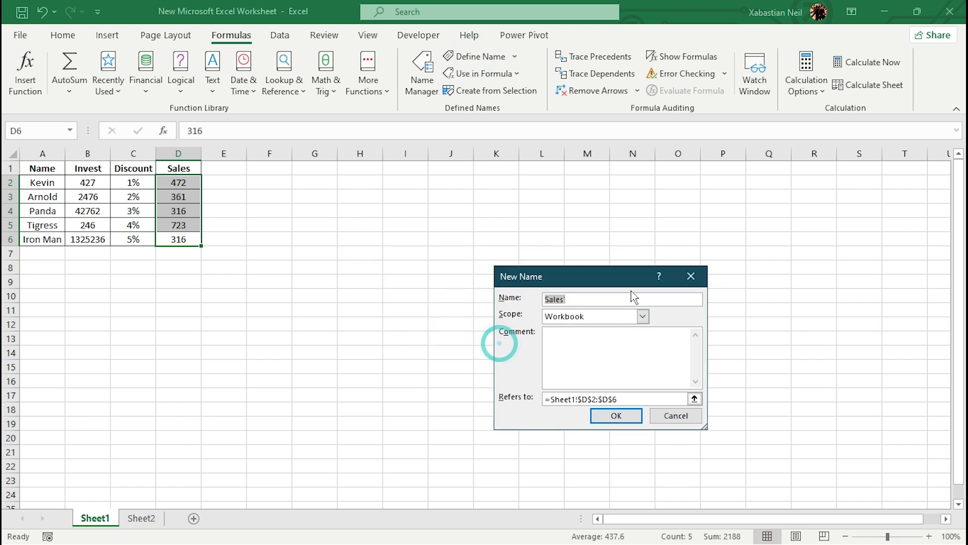
# Change the new name for the sales values in D2:D6 to sale and create it
pyautogui.click(596, 298)
pyautogui.press('BackSpace')
pyautogui.press('Return')
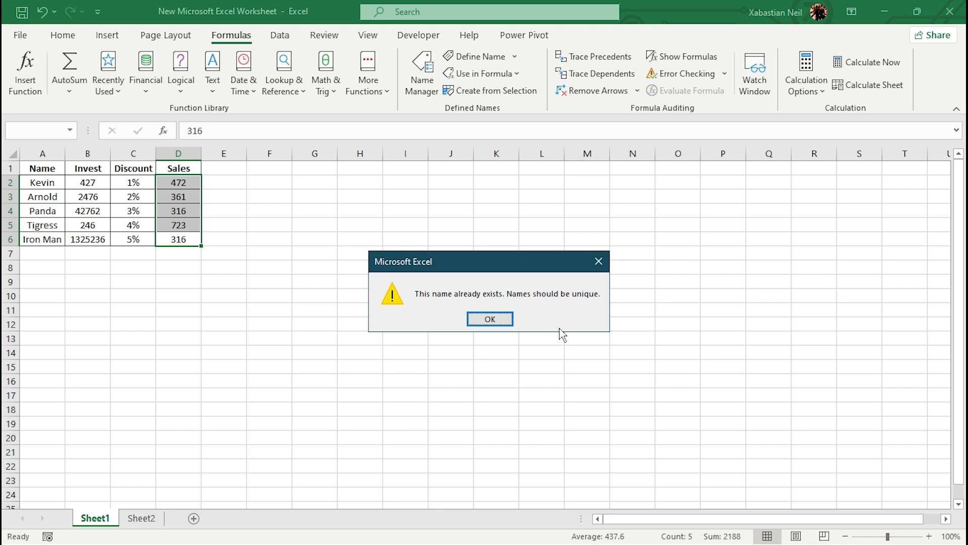
pyautogui.click(489, 320)
pyautogui.write('sale')
pyautogui.press('Return')
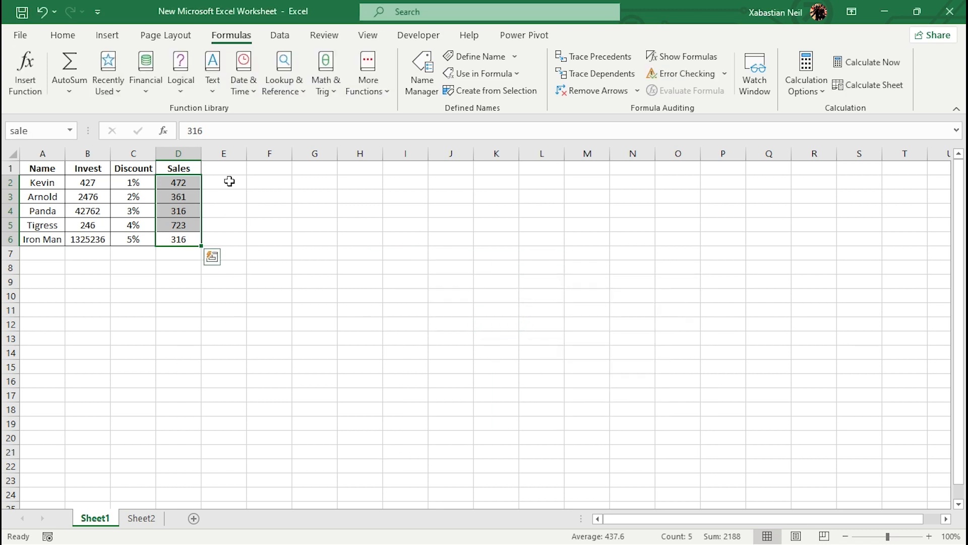
# Enter the formula =Invest-sale in cell E2 using the header-free defined names
pyautogui.doubleClick(230, 182)
pyautogui.write('=')
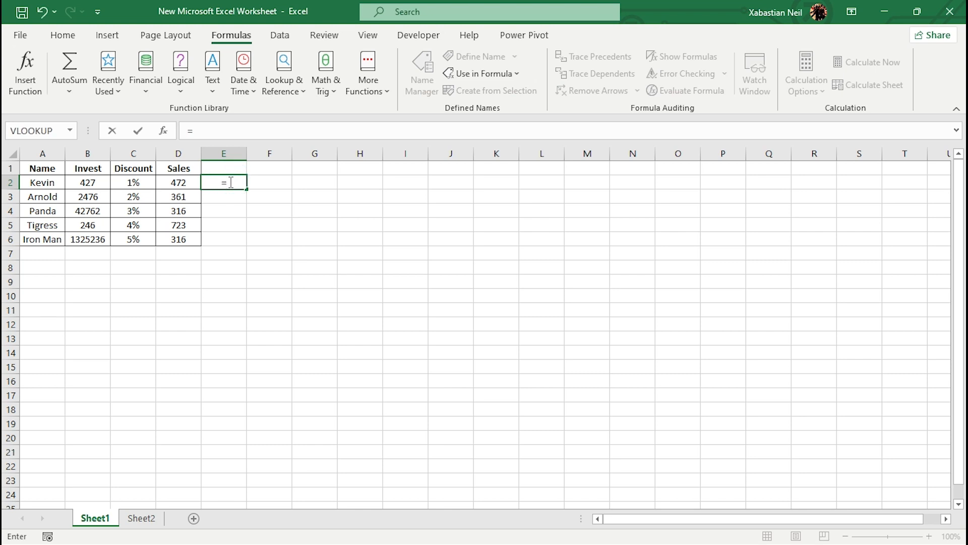
pyautogui.write('Inves')
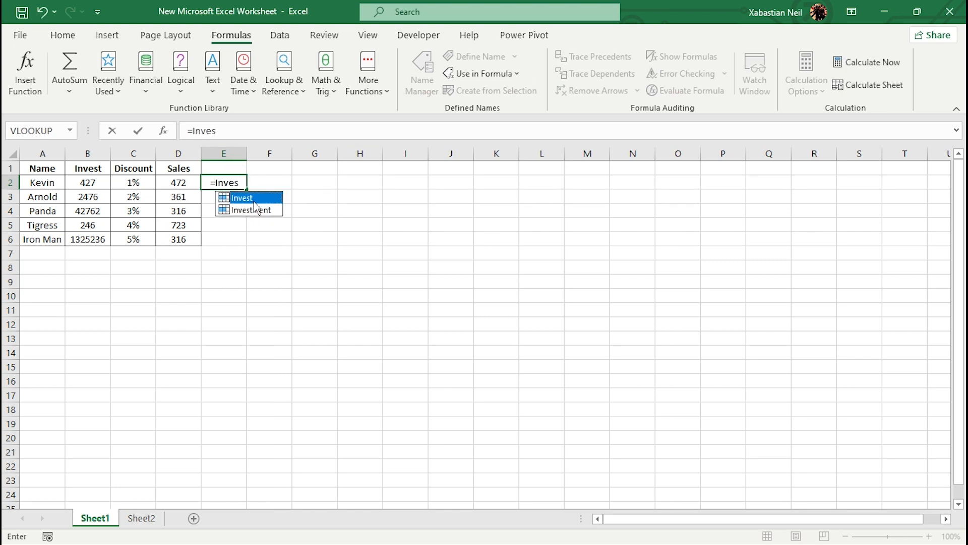
pyautogui.doubleClick(252, 197)
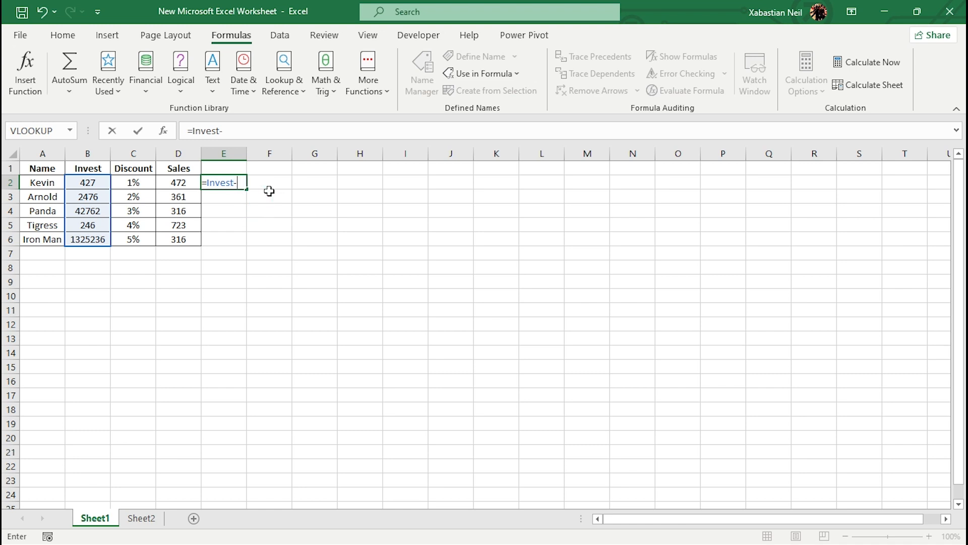
pyautogui.write('-sa')
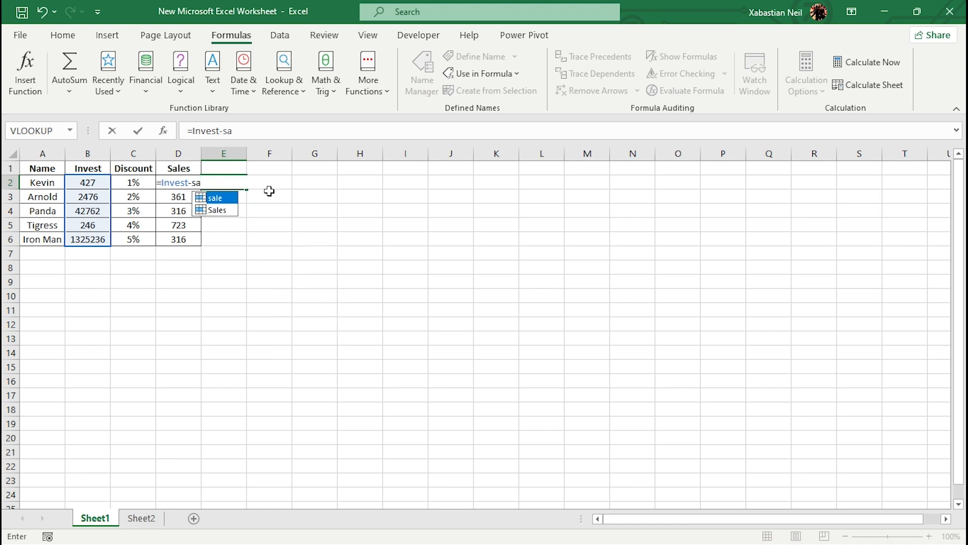
pyautogui.doubleClick(221, 199)
pyautogui.press('Return')
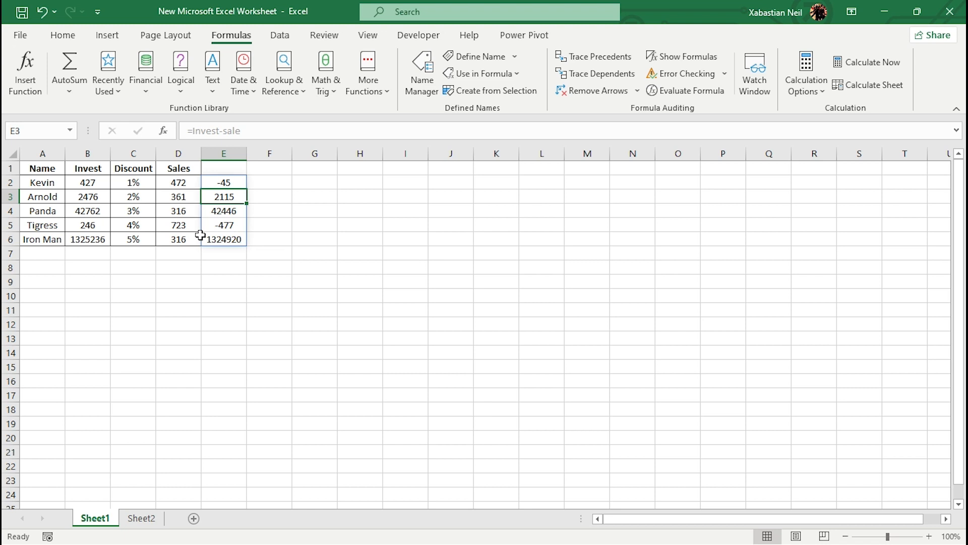
# Clear the subtraction formula and its results from E2:E6
pyautogui.moveTo(237, 183); pyautogui.dragTo(237, 242)
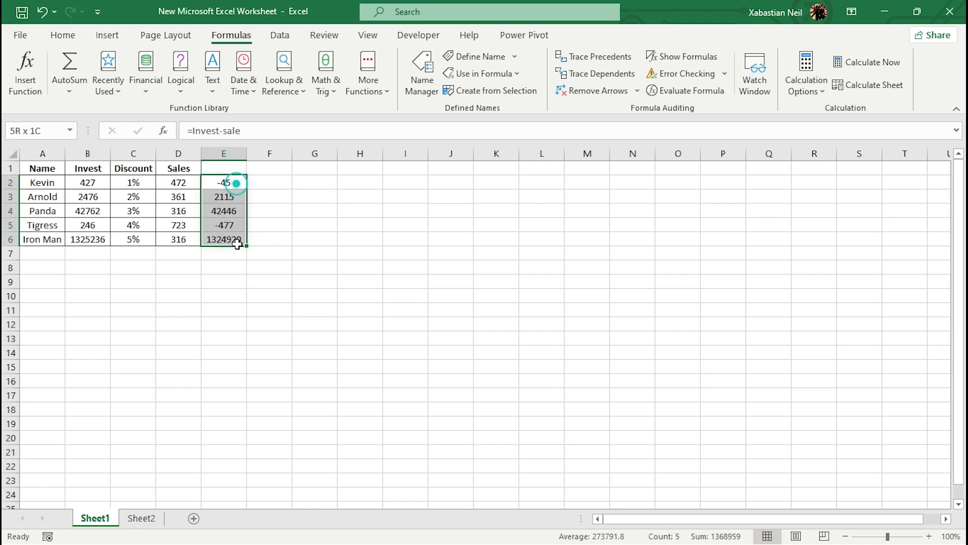
pyautogui.press('Delete')
pyautogui.click(235, 324)
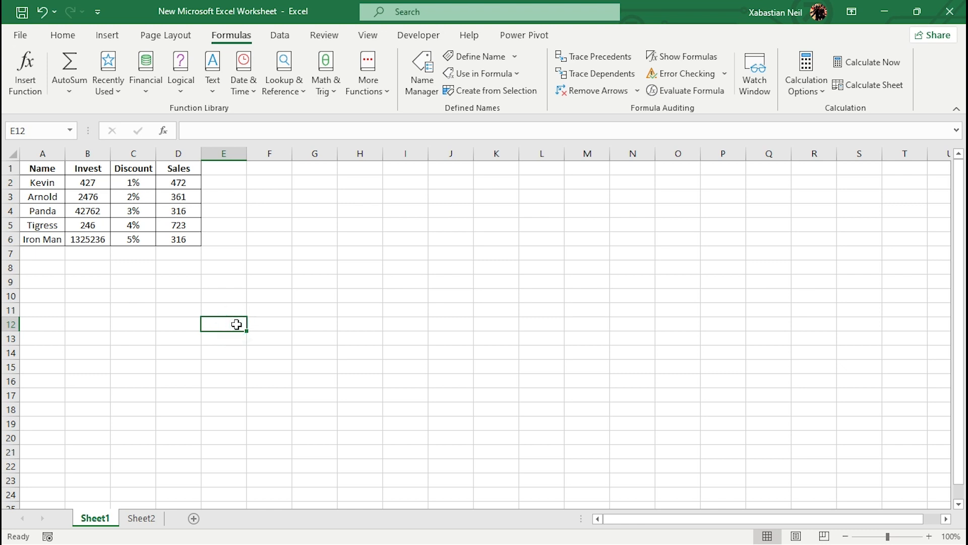
# Enter 10% in cell J3, away from the table
pyautogui.click(213, 281)
pyautogui.click(313, 254)
pyautogui.click(429, 200)
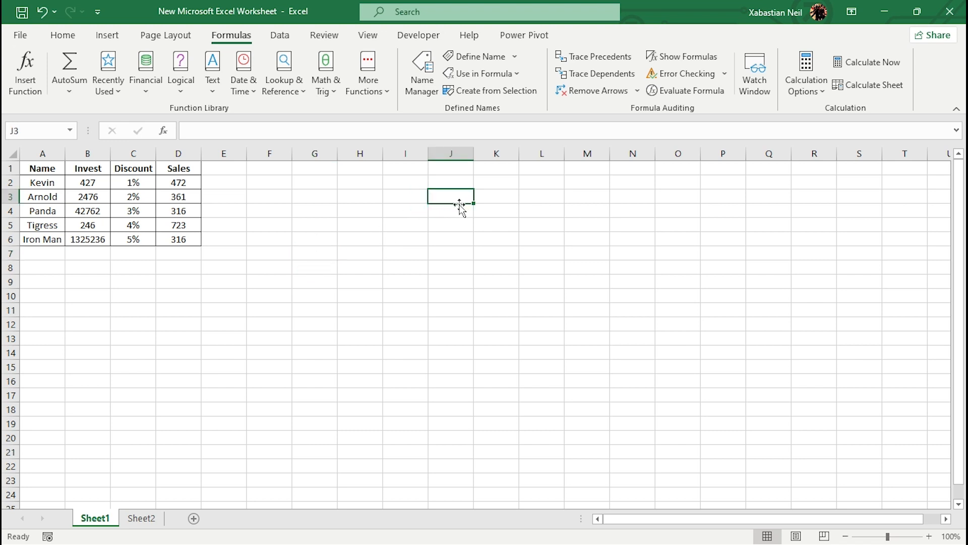
pyautogui.write('10')
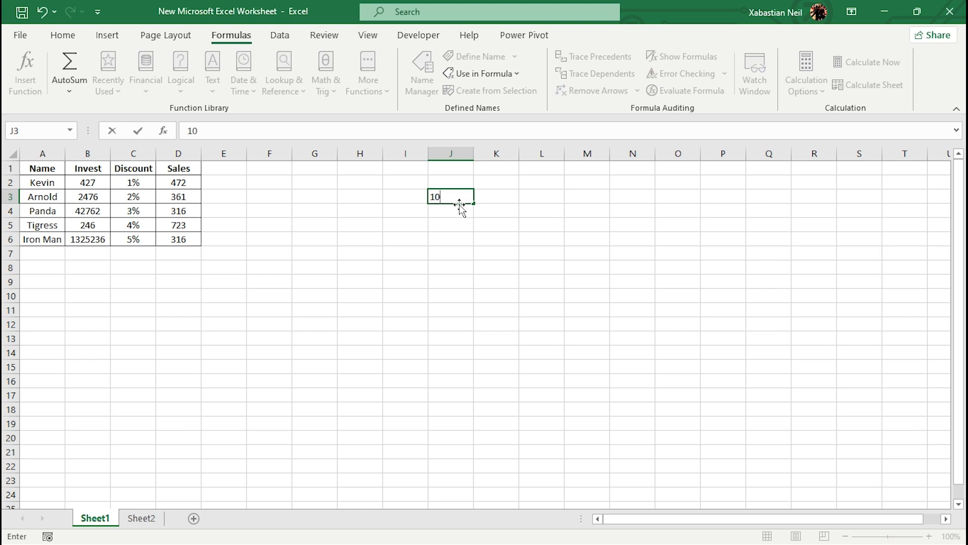
pyautogui.click(356, 378)
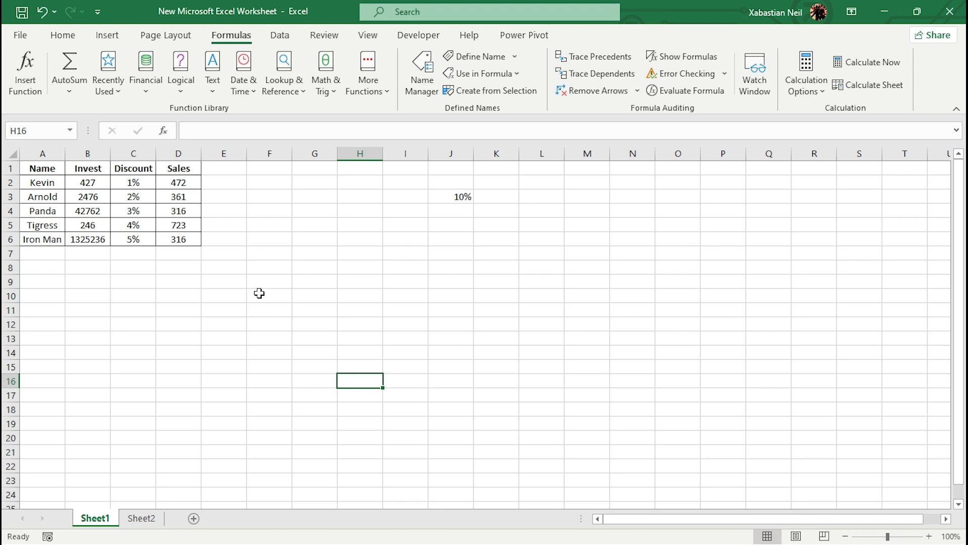
pyautogui.click(319, 267)
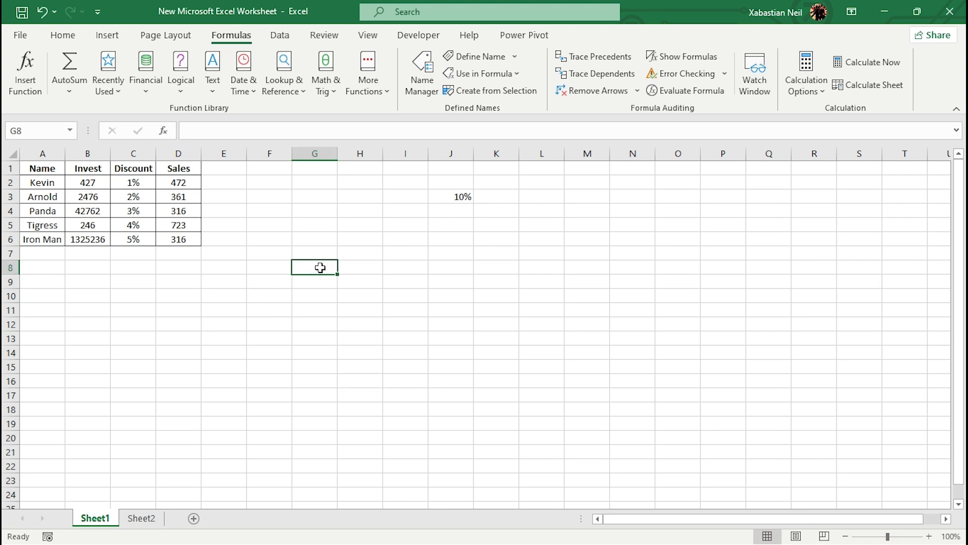
pyautogui.doubleClick(320, 267)
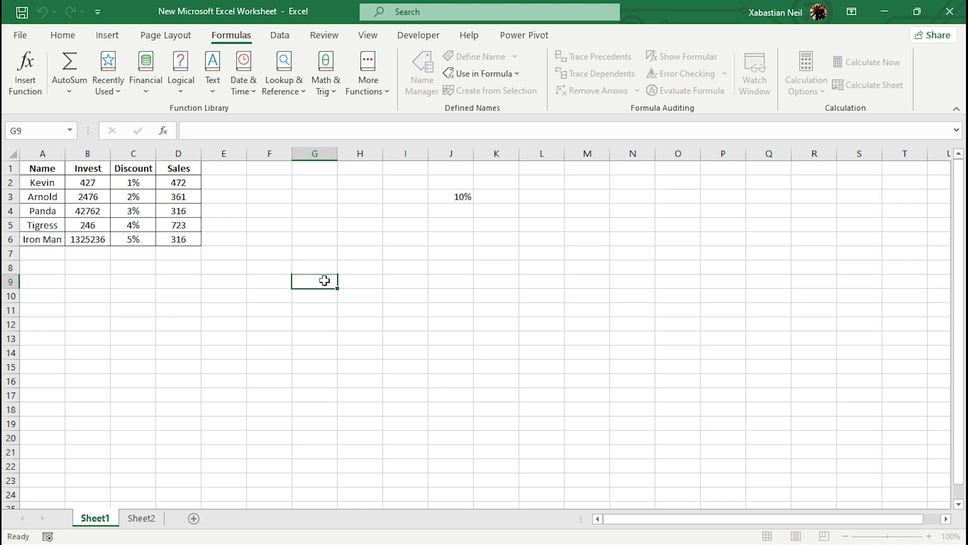
pyautogui.click(319, 281)
pyautogui.click(318, 264)
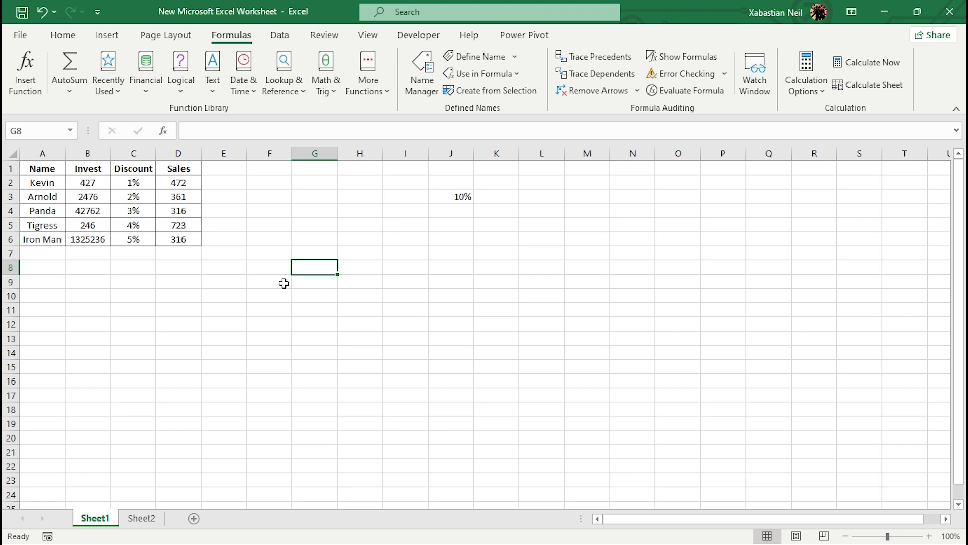
pyautogui.write('=')
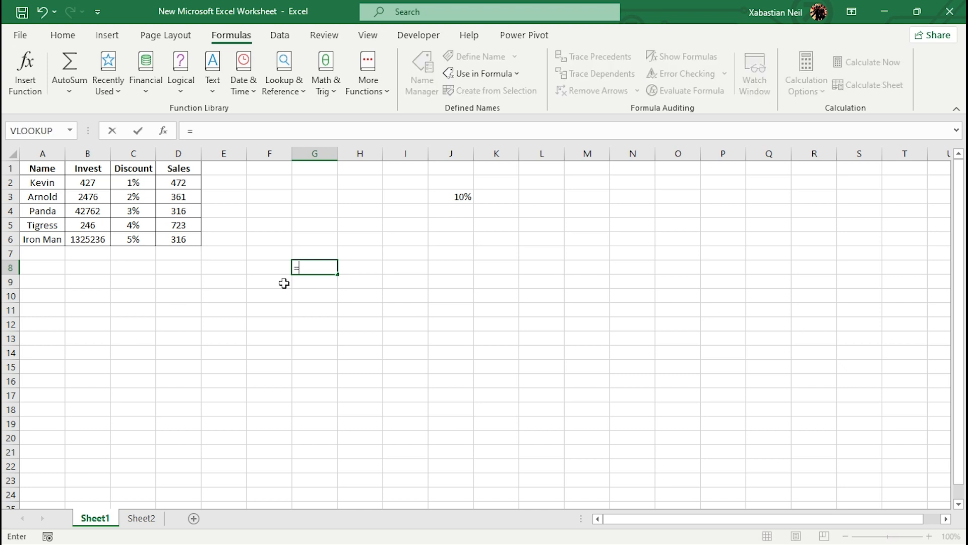
pyautogui.click(261, 178)
pyautogui.click(262, 180)
pyautogui.press('BackSpace')
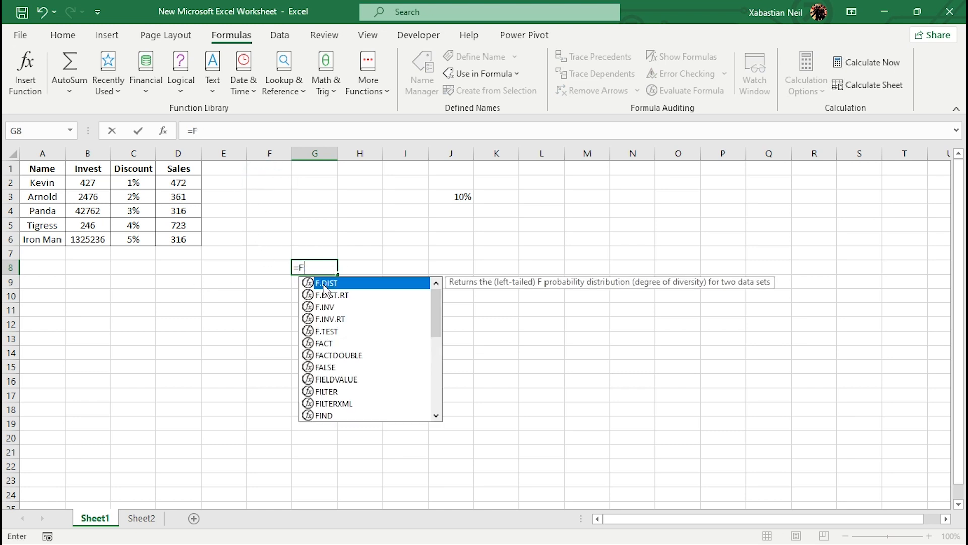
pyautogui.press('BackSpace')
pyautogui.press('BackSpace')
pyautogui.click(232, 269)
# Enter the formula =B2*J3 in cell F2 to multiply the first Invest value by the percentage
pyautogui.doubleClick(258, 183)
pyautogui.write('=')
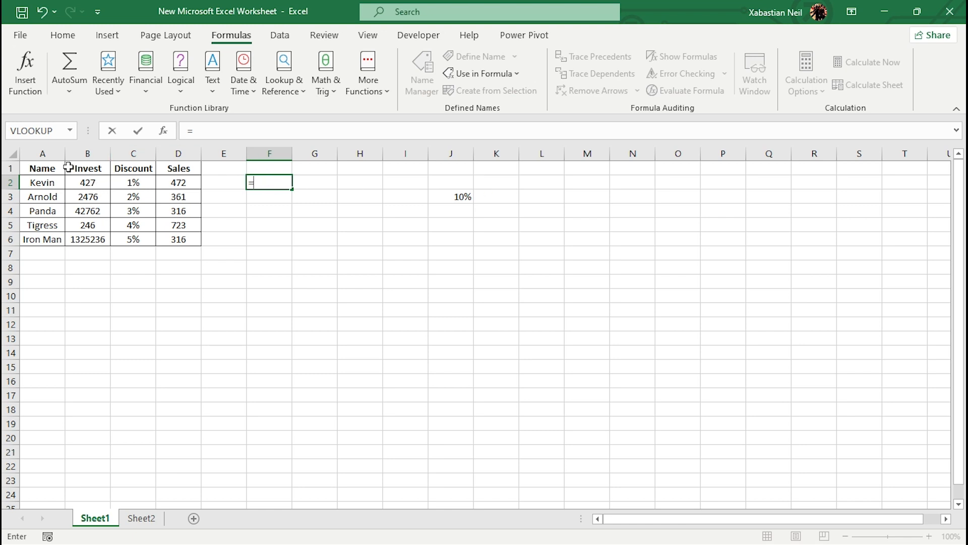
pyautogui.click(88, 184)
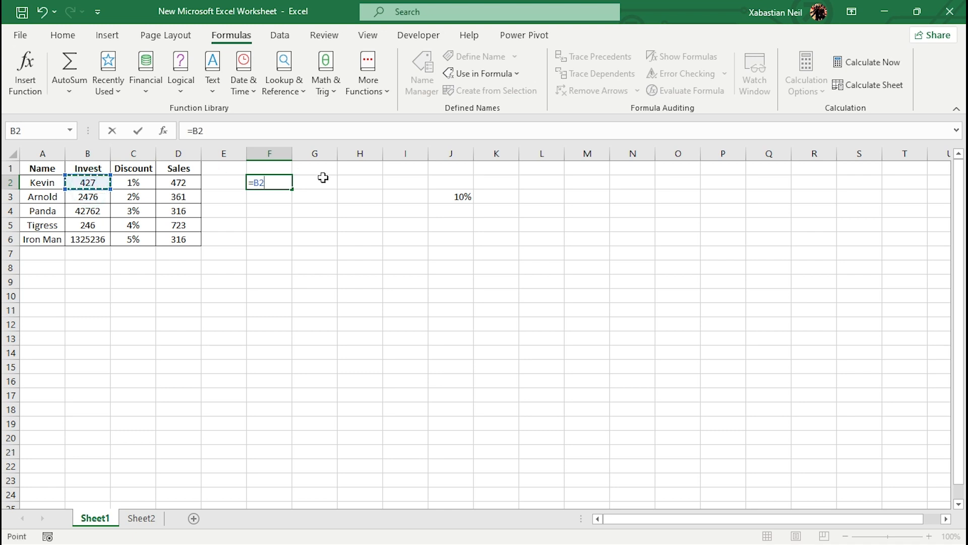
pyautogui.write('*')
pyautogui.click(458, 200)
pyautogui.press('Return')
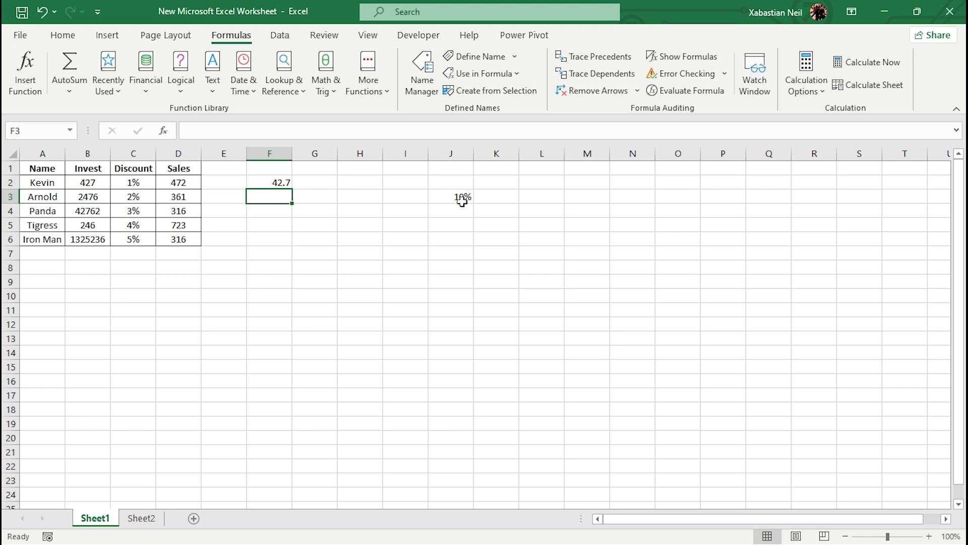
# Fill the multiplication formula in F2 down through F6 with its relative references
pyautogui.click(284, 183)
pyautogui.moveTo(296, 188); pyautogui.dragTo(288, 243)
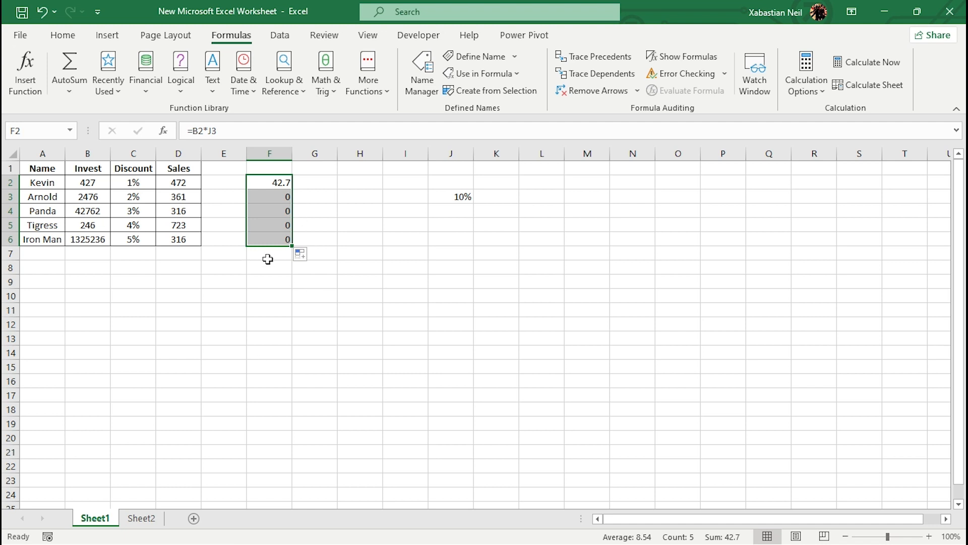
pyautogui.click(238, 306)
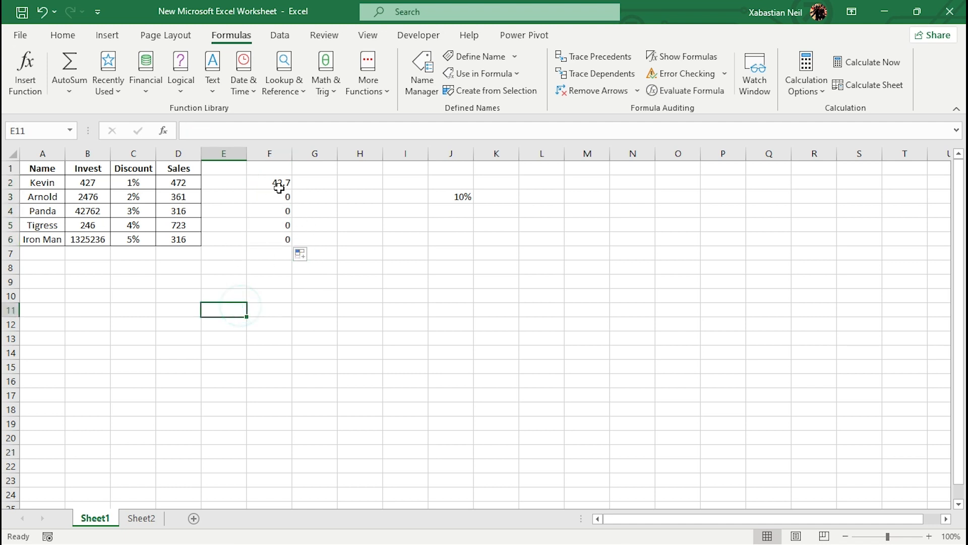
# Examine the cell references in the F2, F3 and F4 formulas against the percentage in J3, keeping the F4 formula as =B4*J5
pyautogui.click(290, 184)
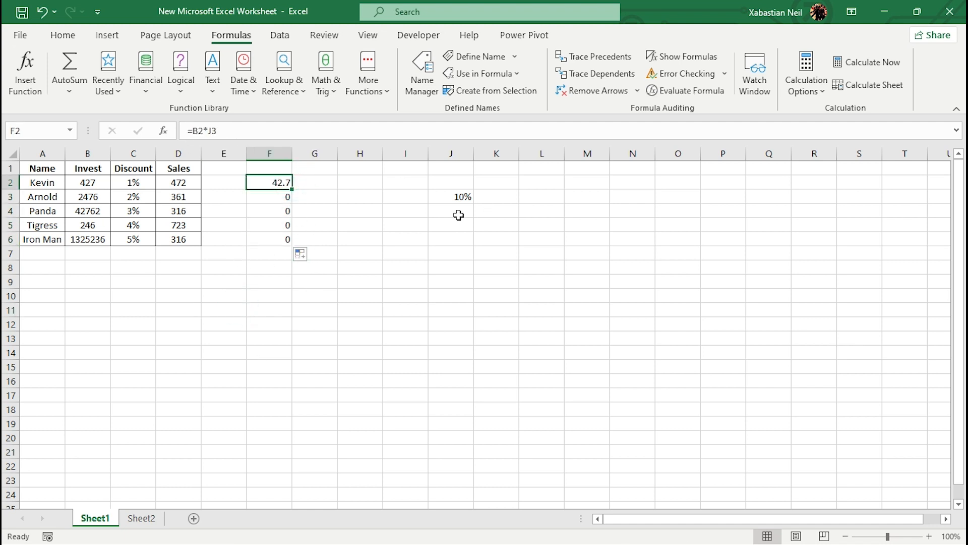
pyautogui.click(456, 198)
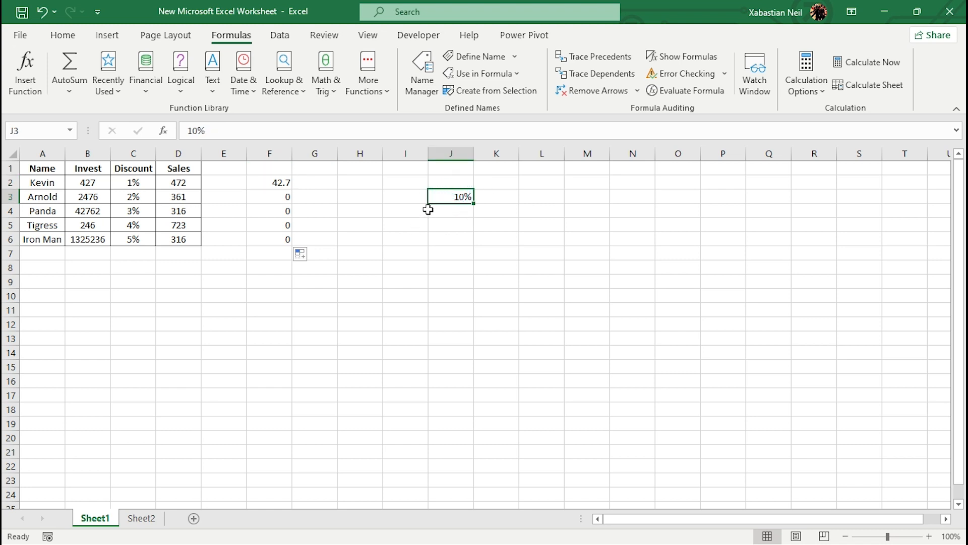
pyautogui.doubleClick(273, 197)
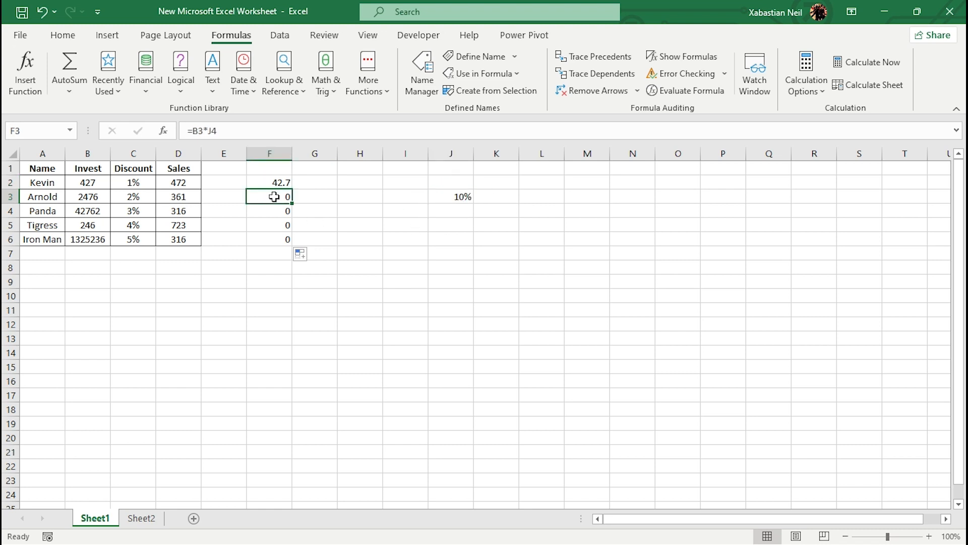
pyautogui.doubleClick(268, 208)
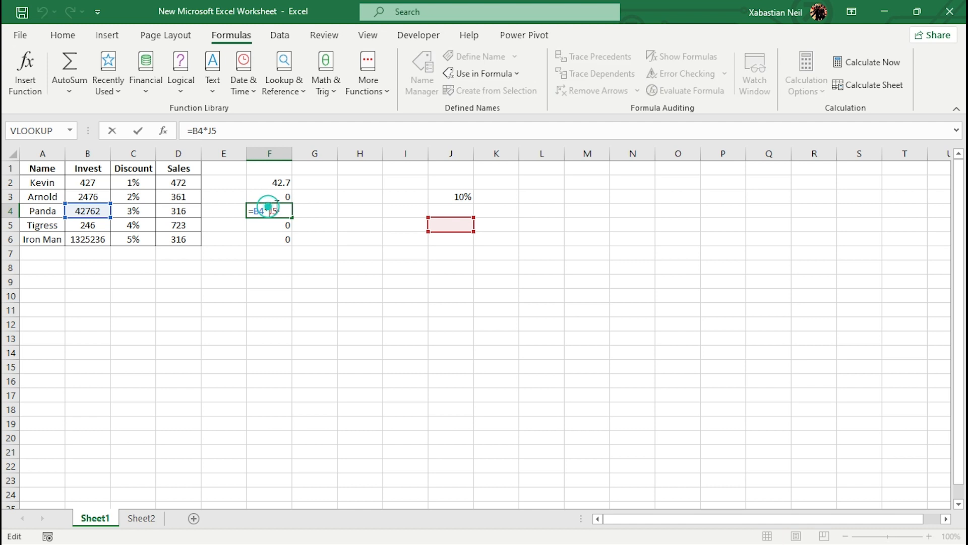
pyautogui.click(270, 226)
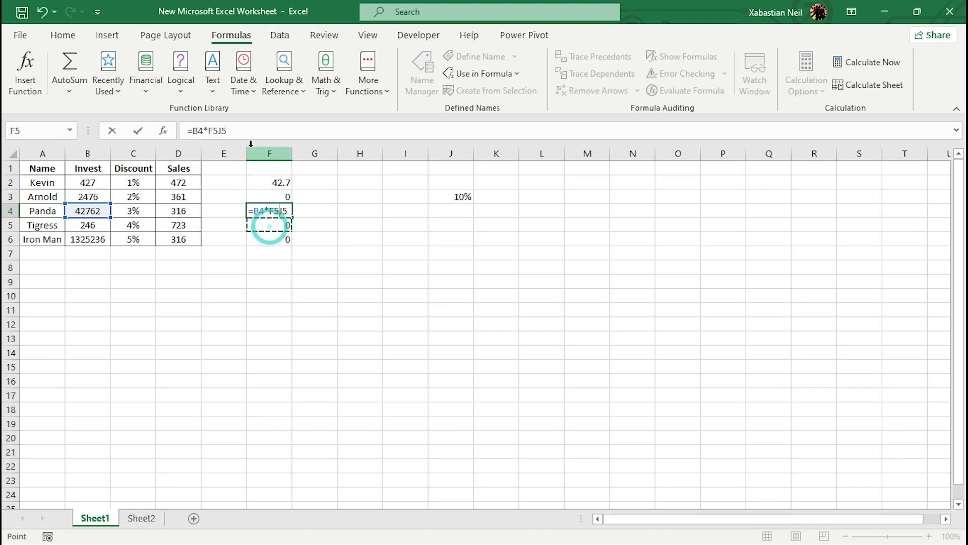
pyautogui.click(276, 265)
pyautogui.press('BackSpace')
pyautogui.press('BackSpace')
pyautogui.hotkey('ctrl', 'Return')
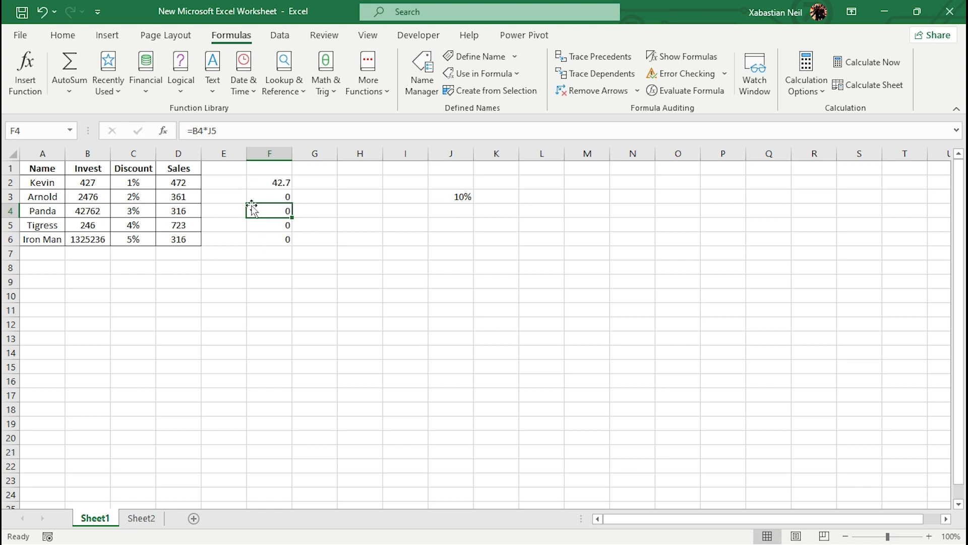
# Enter the formula =B2=D2 in cell E2, using the first Invest and Sales values
pyautogui.click(227, 182)
pyautogui.doubleClick(226, 182)
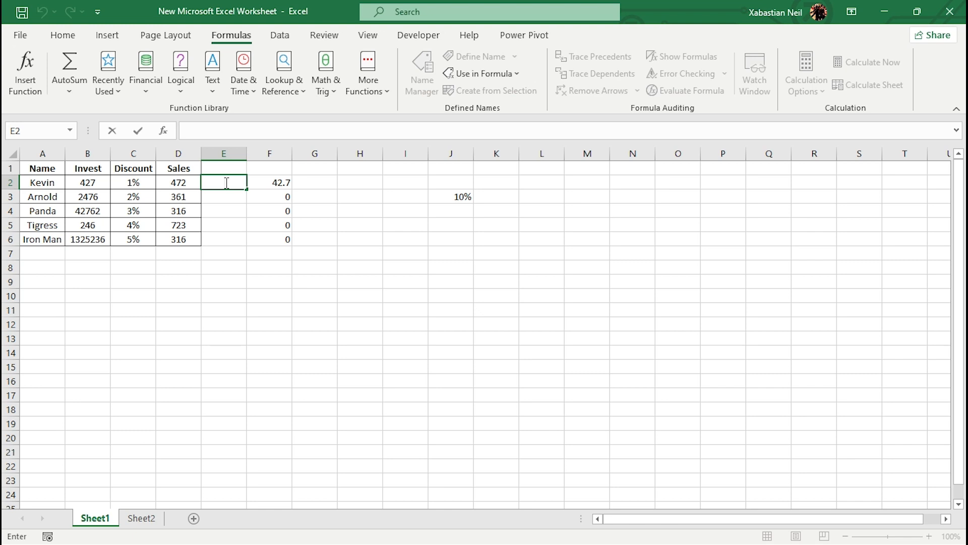
pyautogui.write('=')
pyautogui.click(94, 184)
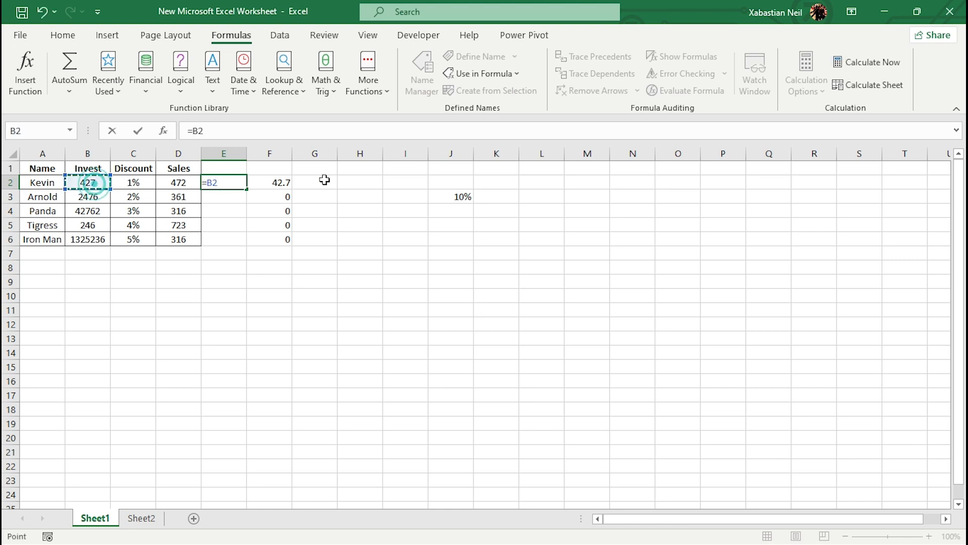
pyautogui.write('=')
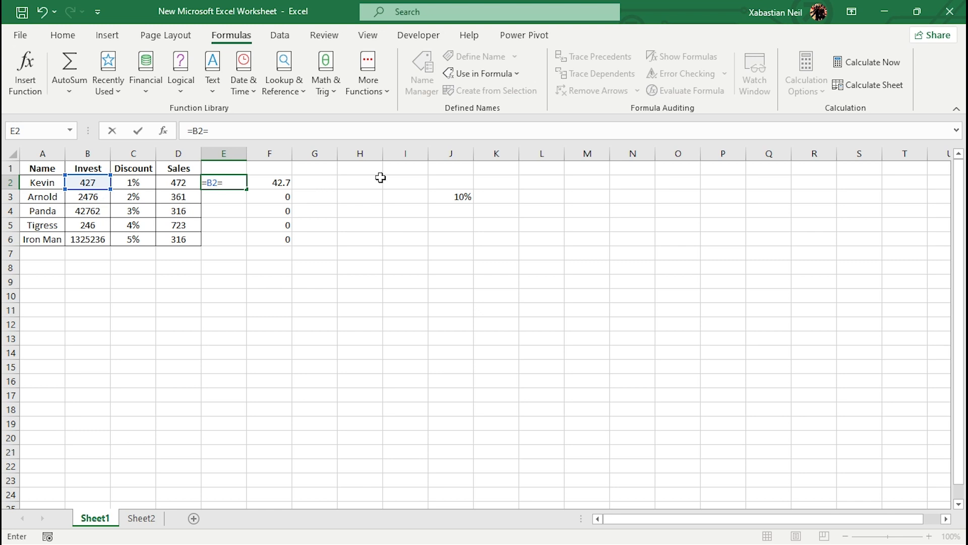
pyautogui.click(178, 182)
pyautogui.press('Return')
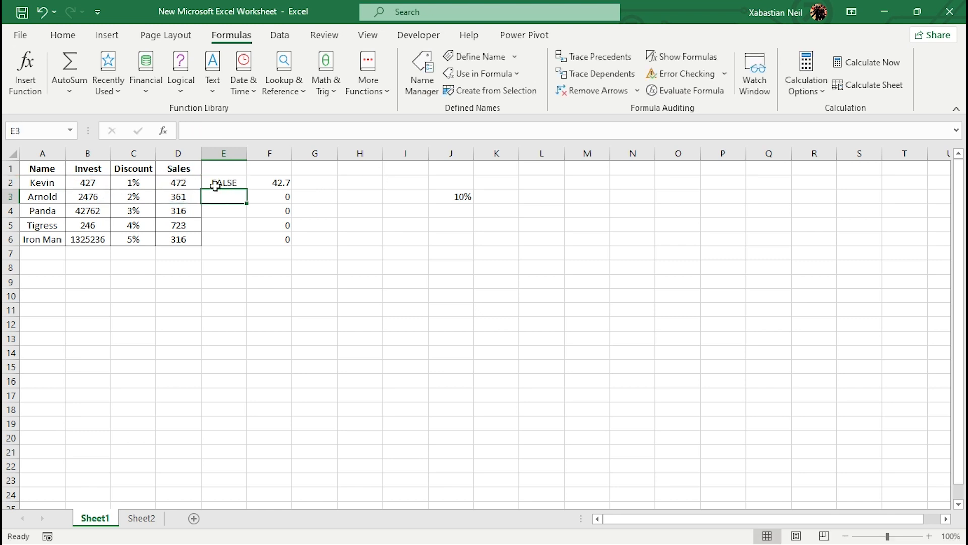
# Change the formula in E2 to =B2+D2 so it adds the first Invest and Sales values
pyautogui.doubleClick(235, 184)
pyautogui.click(239, 185)
pyautogui.press('BackSpace')
pyautogui.press('BackSpace')
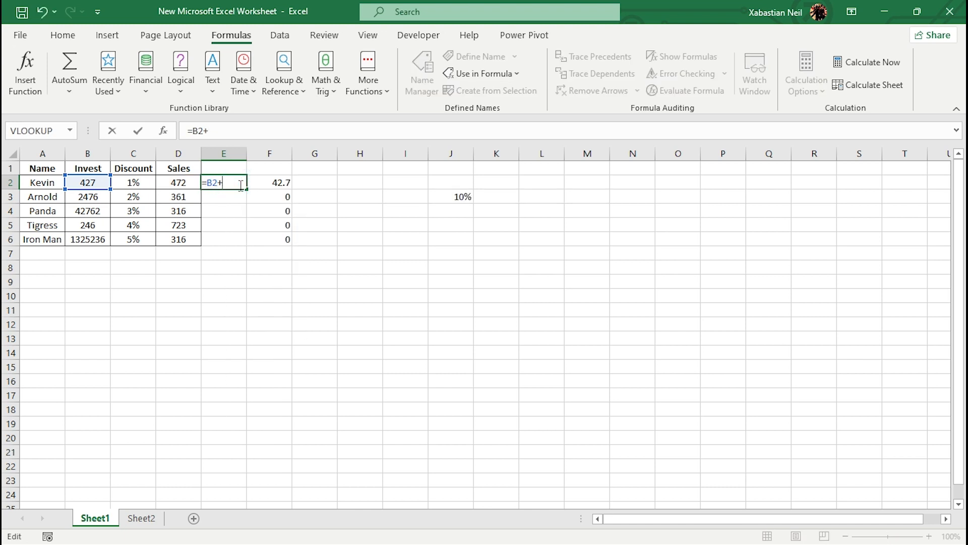
pyautogui.write('+')
pyautogui.click(173, 186)
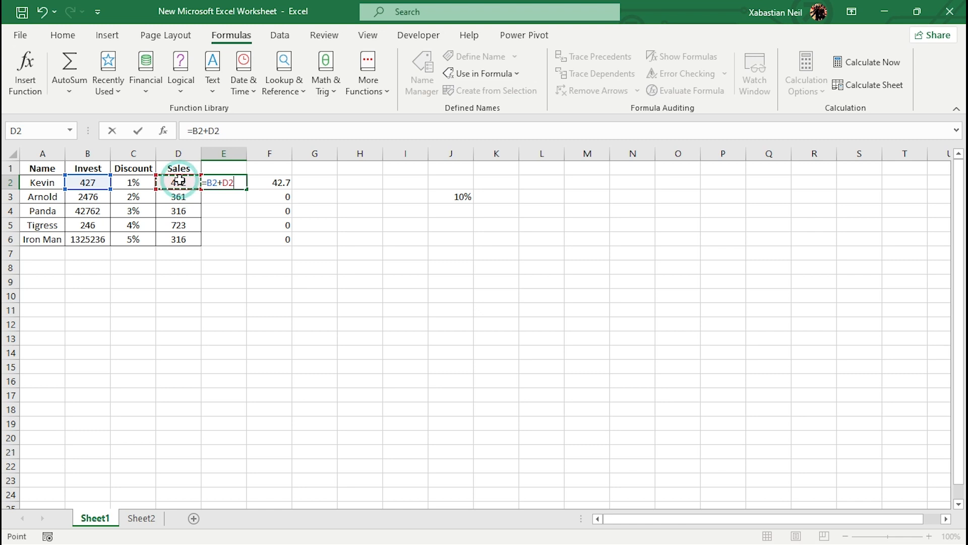
pyautogui.press('Return')
pyautogui.doubleClick(241, 183)
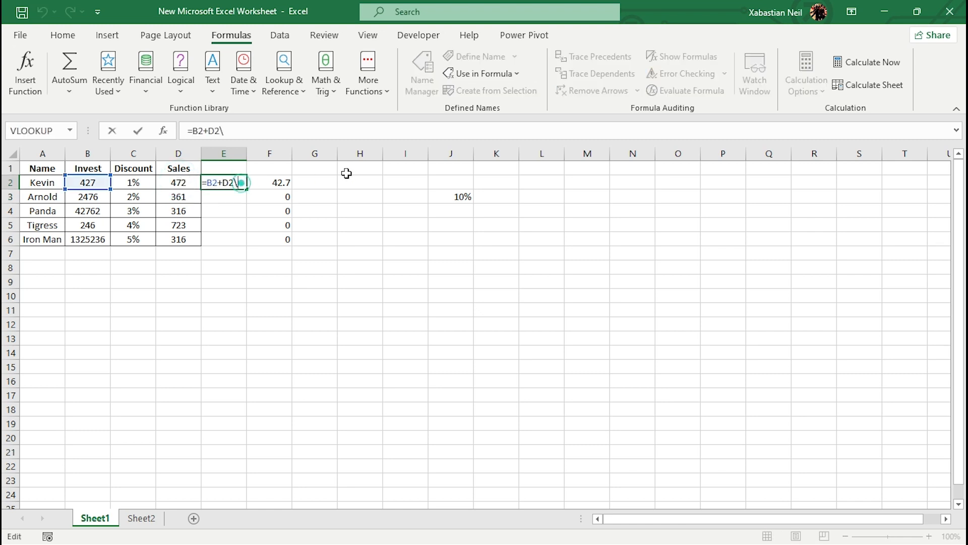
pyautogui.press('Return')
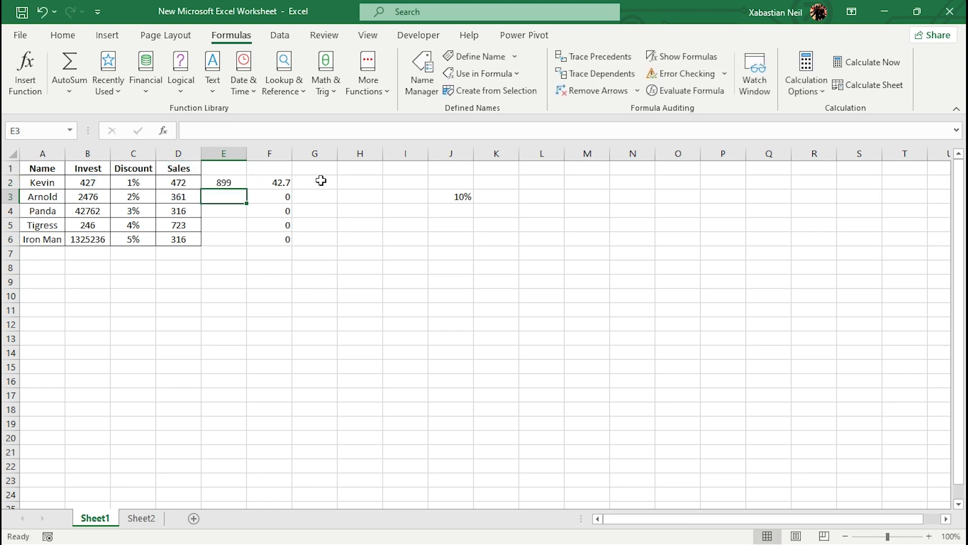
# Fill the addition formula in E2 down through E6
pyautogui.click(225, 185)
pyautogui.moveTo(246, 189); pyautogui.dragTo(238, 244)
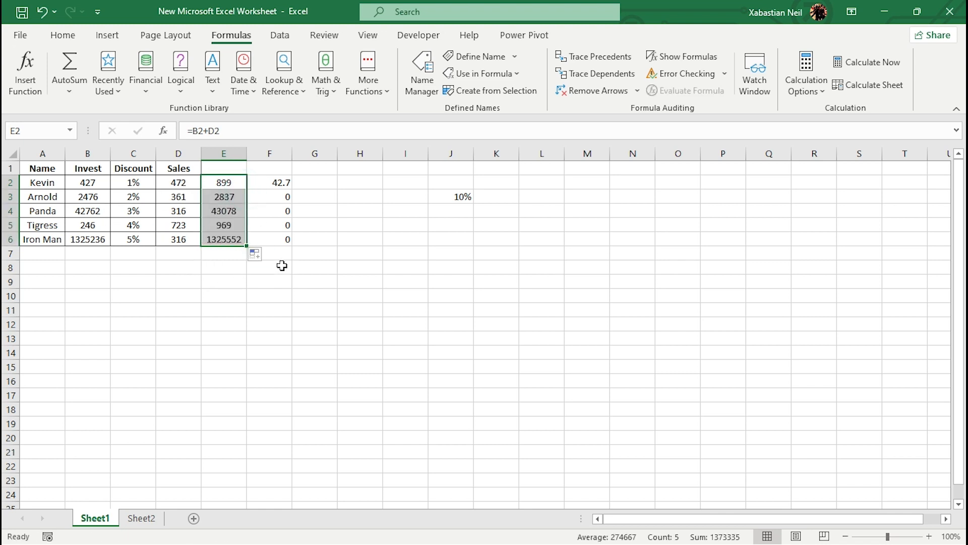
pyautogui.press('Return')
# Compare the cell references in the E3 addition formula with those in the F3 multiplication formula
pyautogui.press('F2')
pyautogui.click(456, 198)
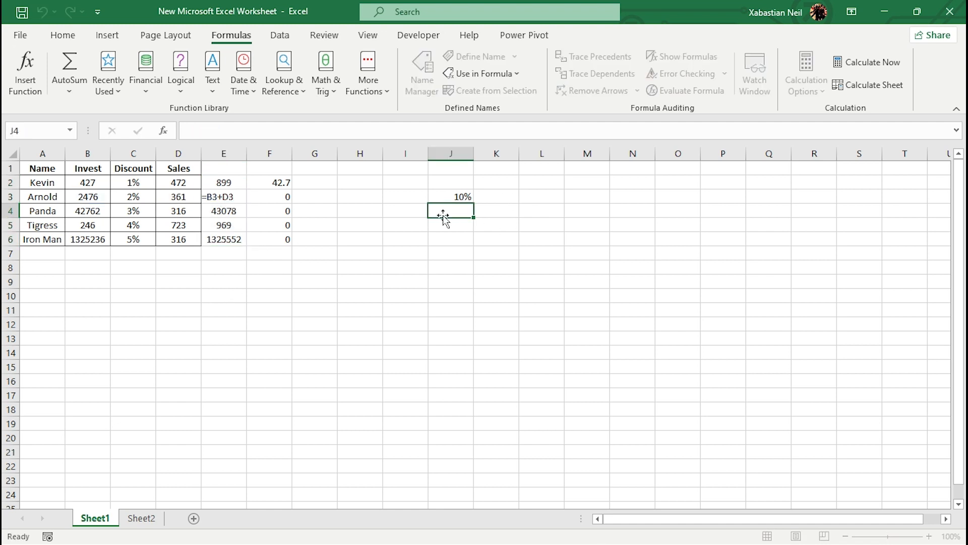
pyautogui.doubleClick(286, 198)
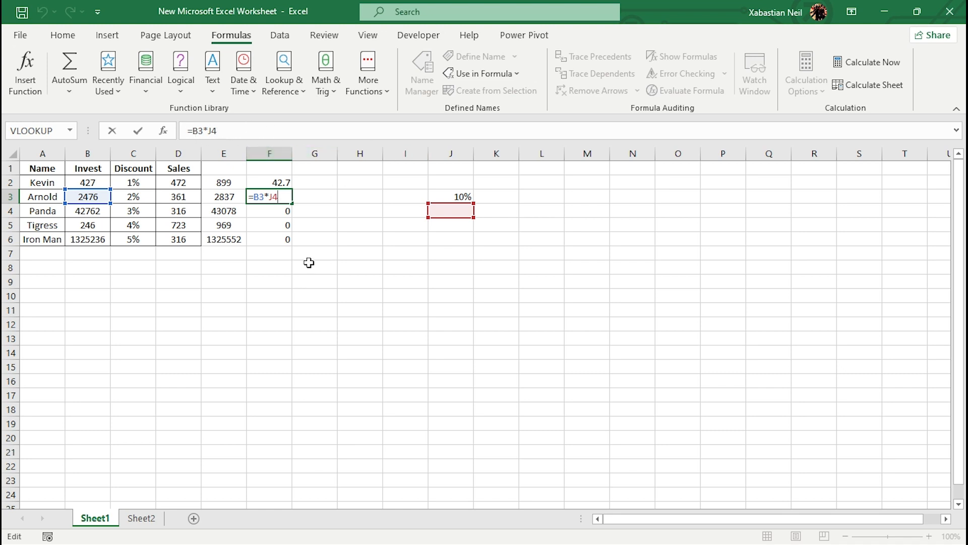
pyautogui.press('Return')
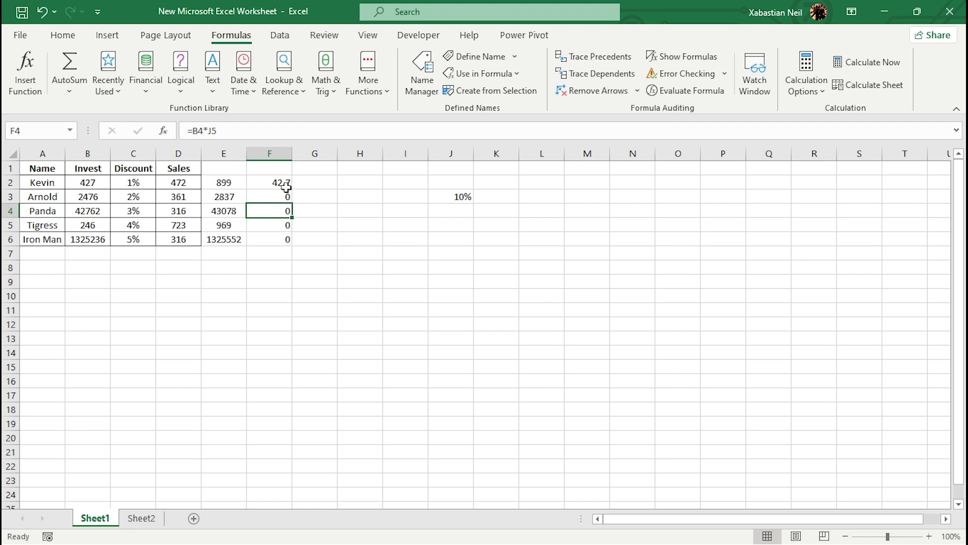
# Clear the multiplication formulas from column F, covering cells F2 through F8
pyautogui.moveTo(272, 267); pyautogui.dragTo(277, 184)
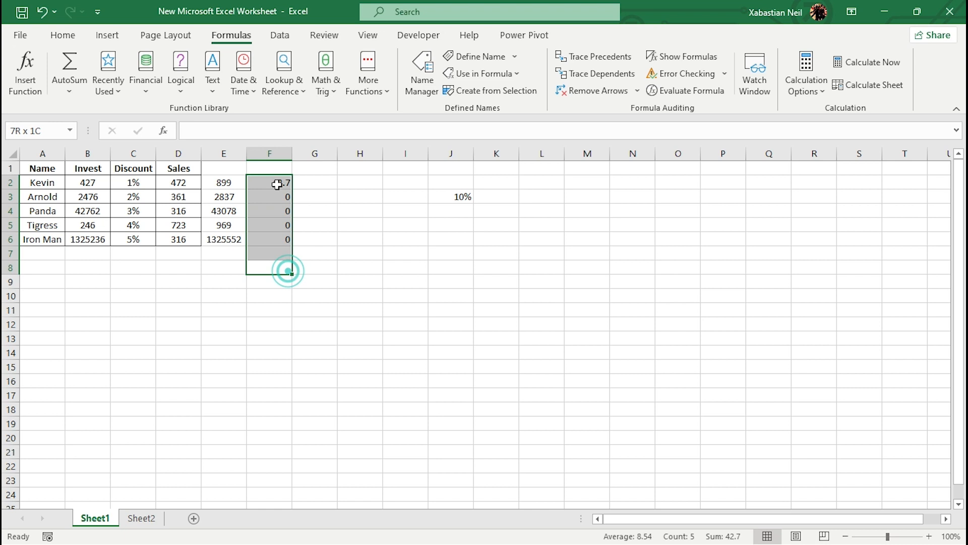
pyautogui.press('Delete')
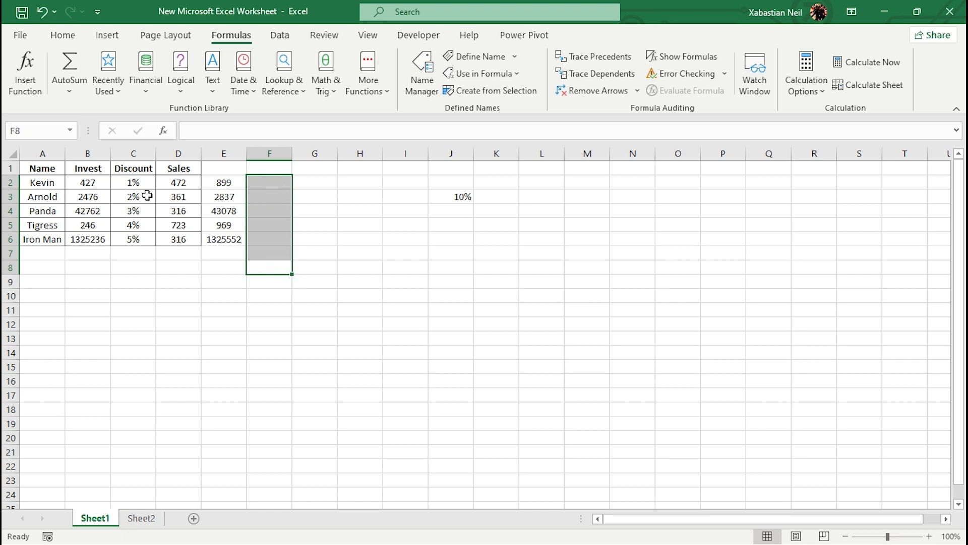
# Examine the relative references in the E6 and E2 addition formulas, leaving both formulas unedited
pyautogui.doubleClick(234, 240)
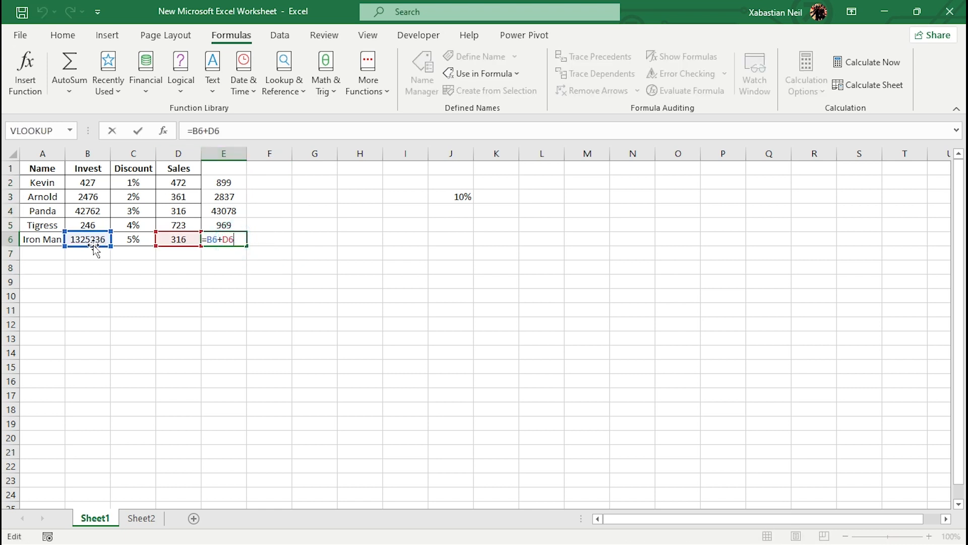
pyautogui.click(285, 197)
pyautogui.click(215, 181)
pyautogui.doubleClick(215, 182)
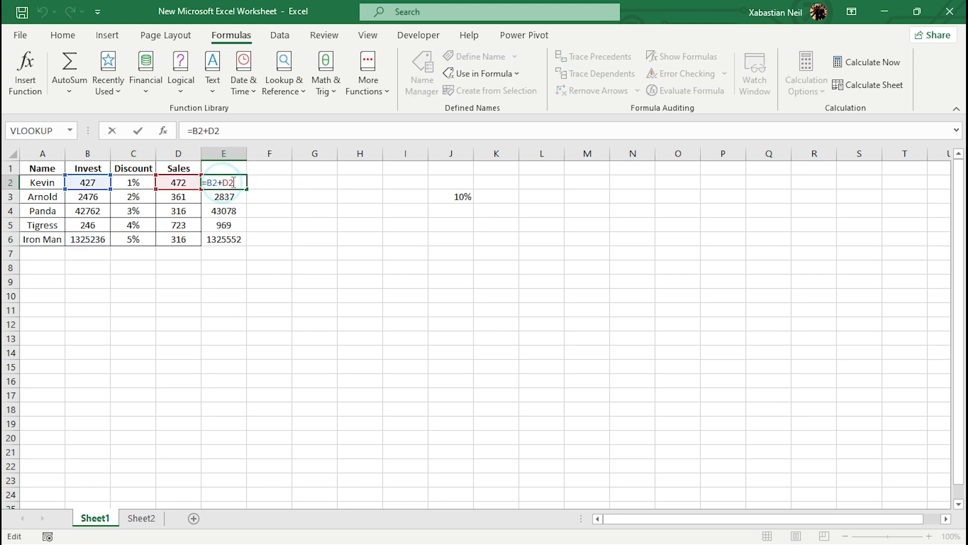
pyautogui.click(271, 195)
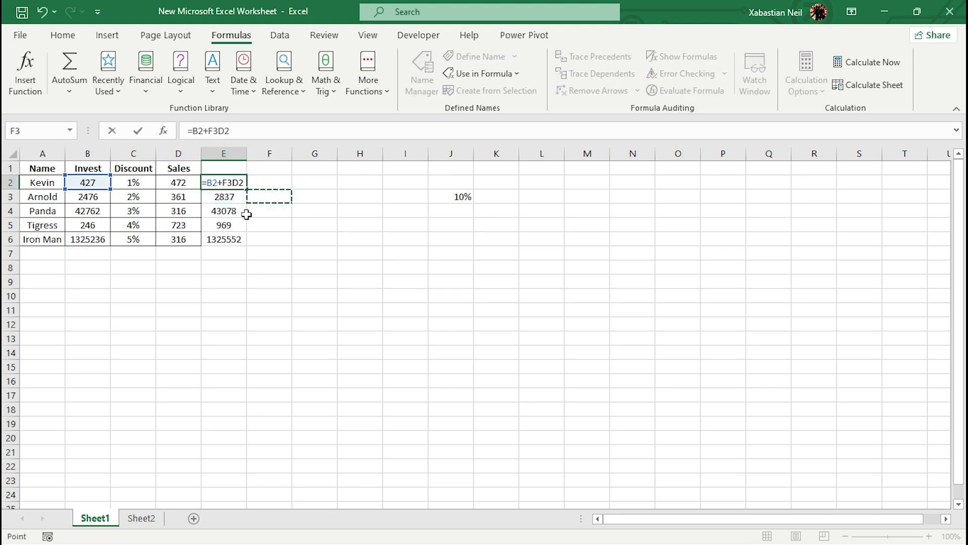
pyautogui.press('Escape')
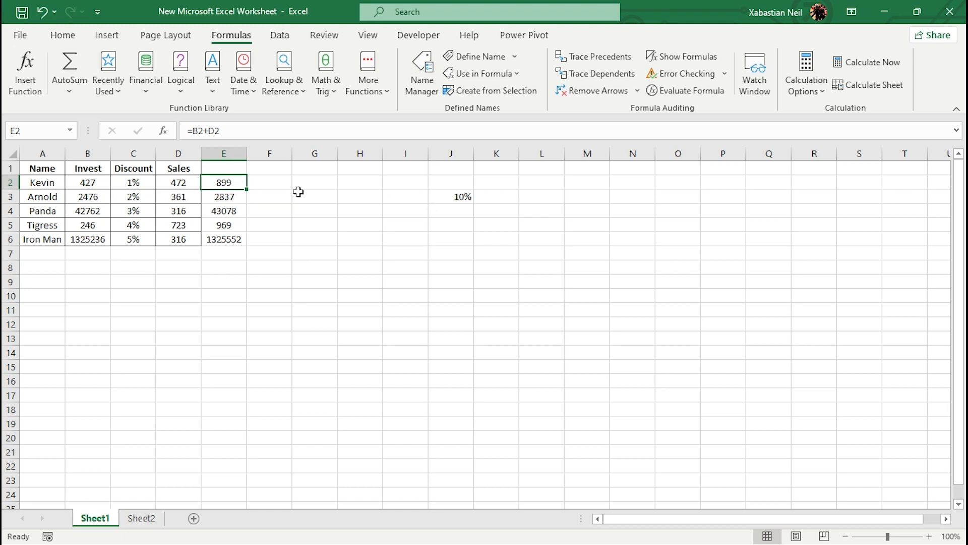
# Enter the formula =B2*$J$3 in cell G2, multiplying the first Invest value by an absolute reference to the percentage
pyautogui.doubleClick(280, 185)
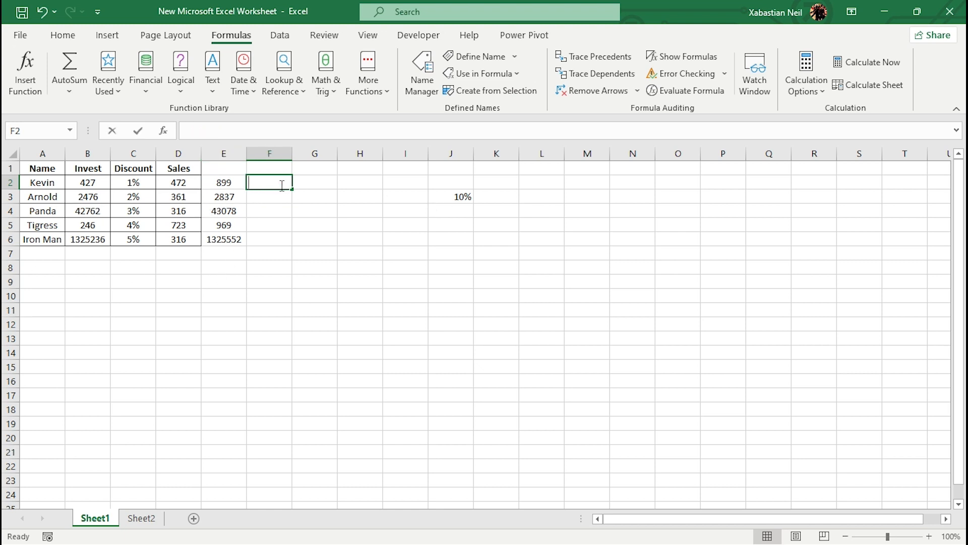
pyautogui.click(318, 178)
pyautogui.doubleClick(322, 183)
pyautogui.write('=')
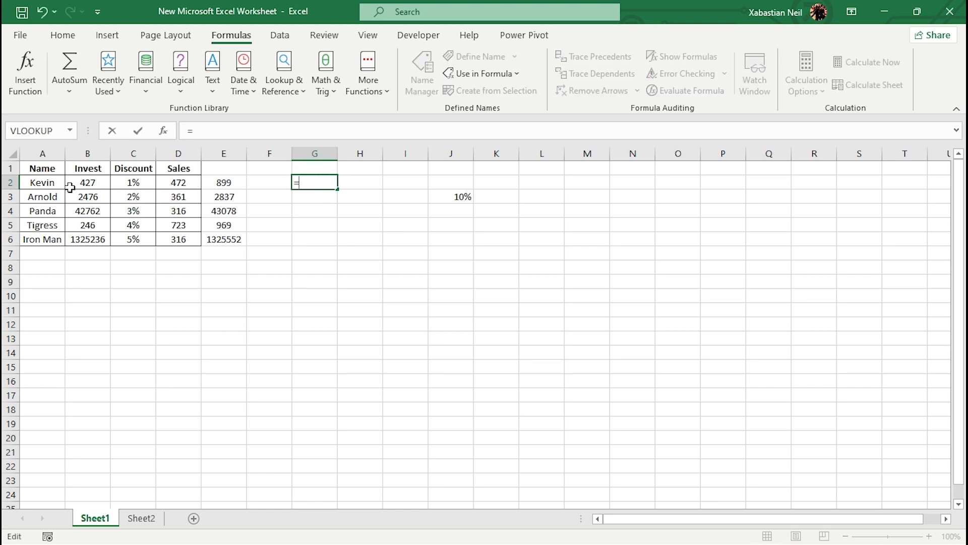
pyautogui.click(105, 182)
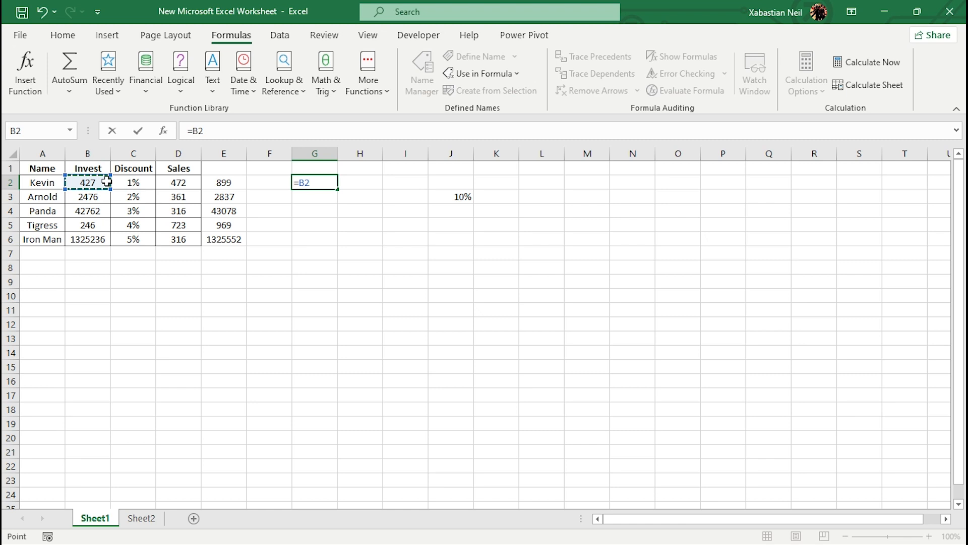
pyautogui.write('*')
pyautogui.click(456, 192)
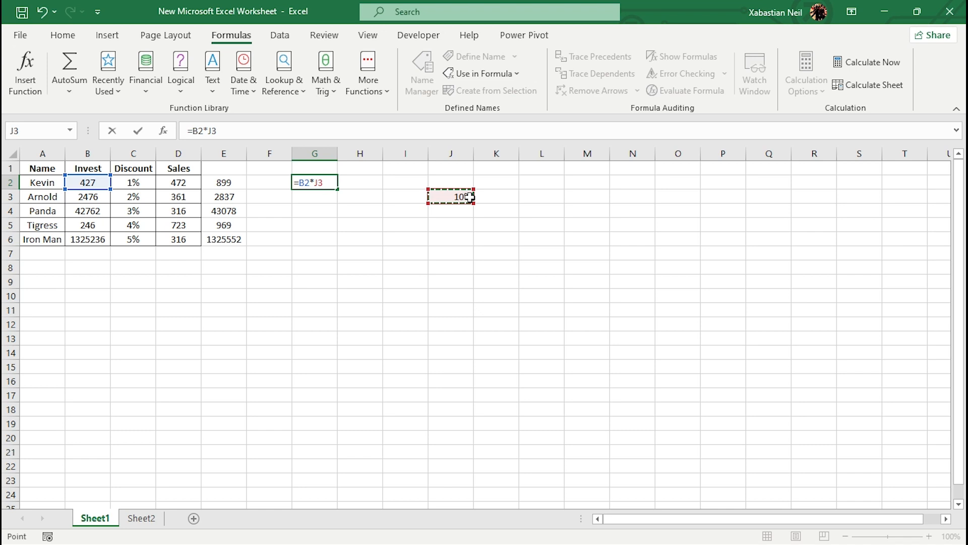
pyautogui.press('F4')
pyautogui.press('Return')
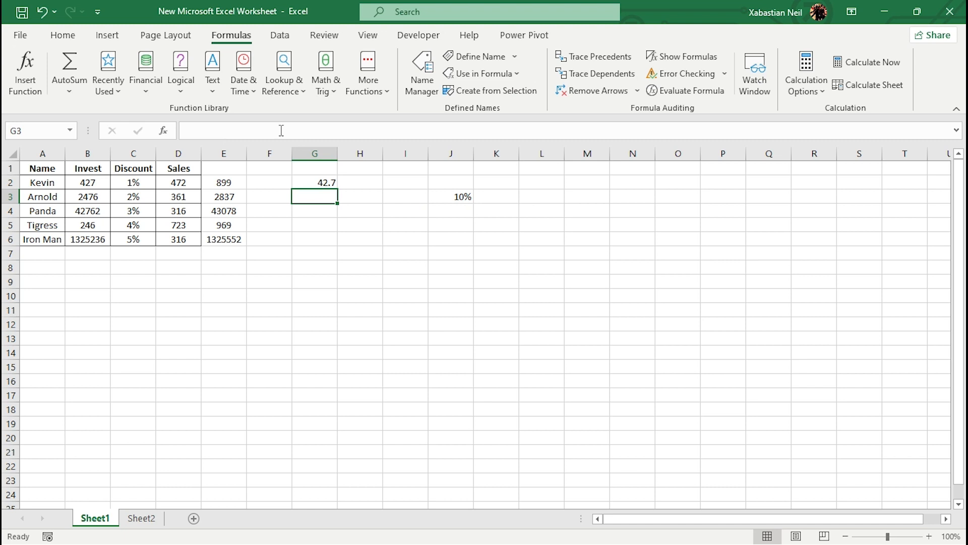
# Fill the G2 formula with its absolute percentage reference down through G6
pyautogui.click(304, 181)
pyautogui.moveTo(331, 192); pyautogui.dragTo(332, 248)
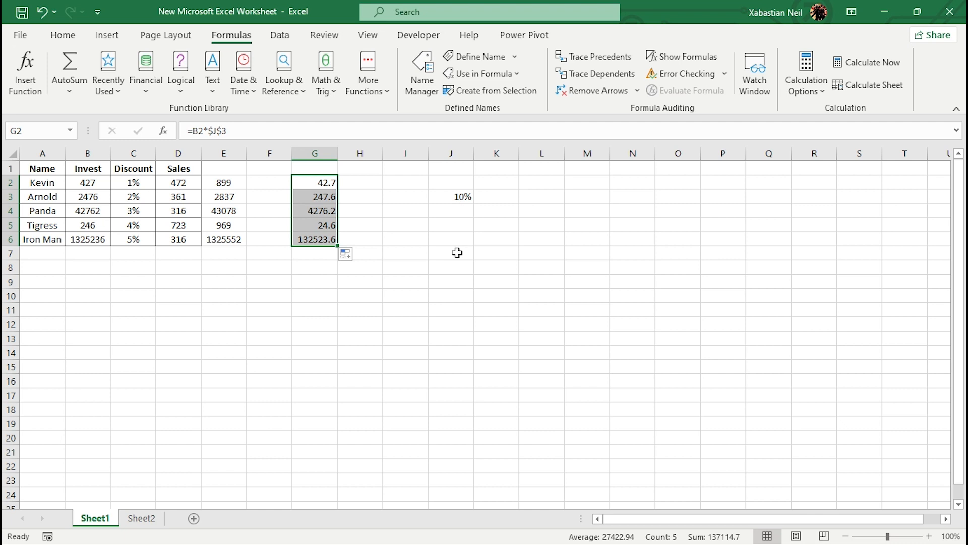
pyautogui.click(405, 238)
# Examine the references in the formulas in G3 through G6, keeping the G5 formula as =B5*$J$3
pyautogui.doubleClick(321, 197)
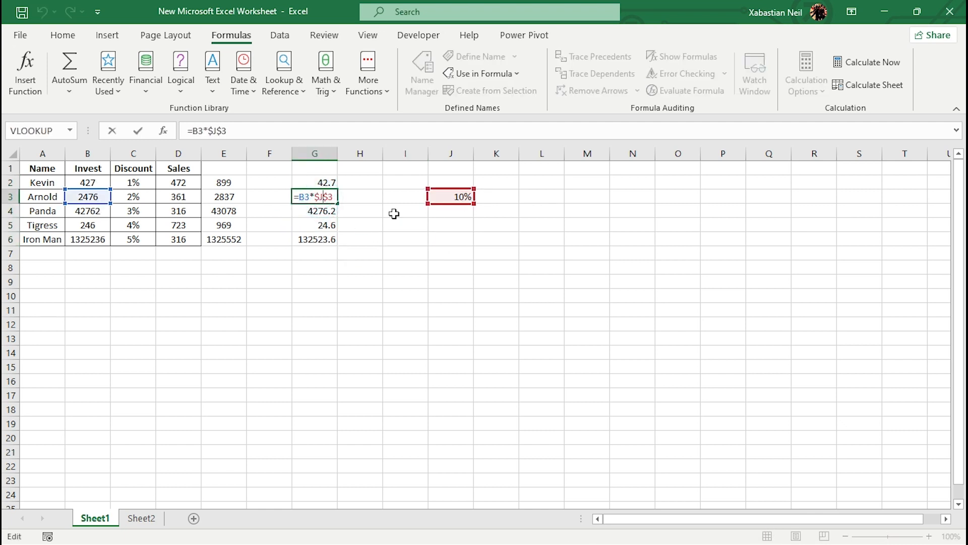
pyautogui.doubleClick(316, 211)
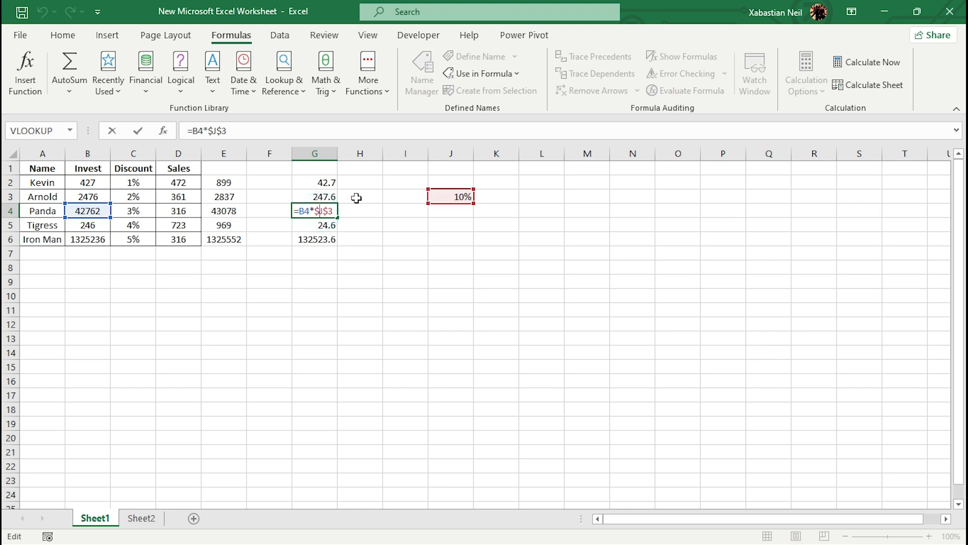
pyautogui.doubleClick(316, 225)
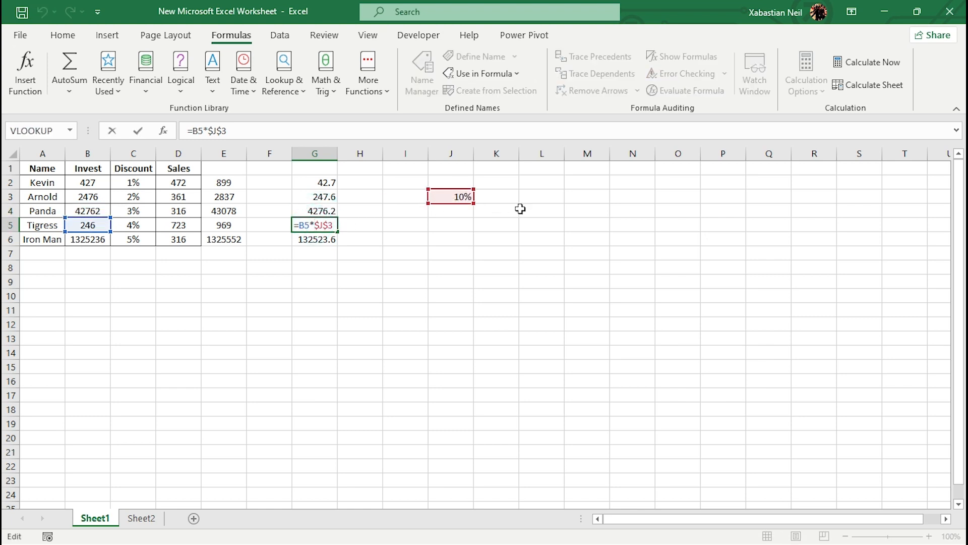
pyautogui.click(314, 225)
pyautogui.click(307, 241)
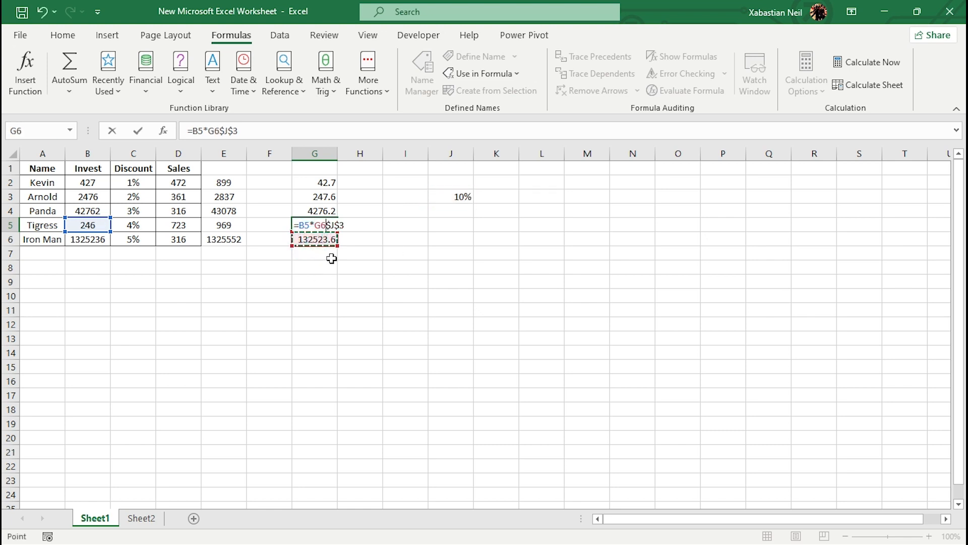
pyautogui.press('BackSpace')
pyautogui.press('BackSpace')
pyautogui.press('Return')
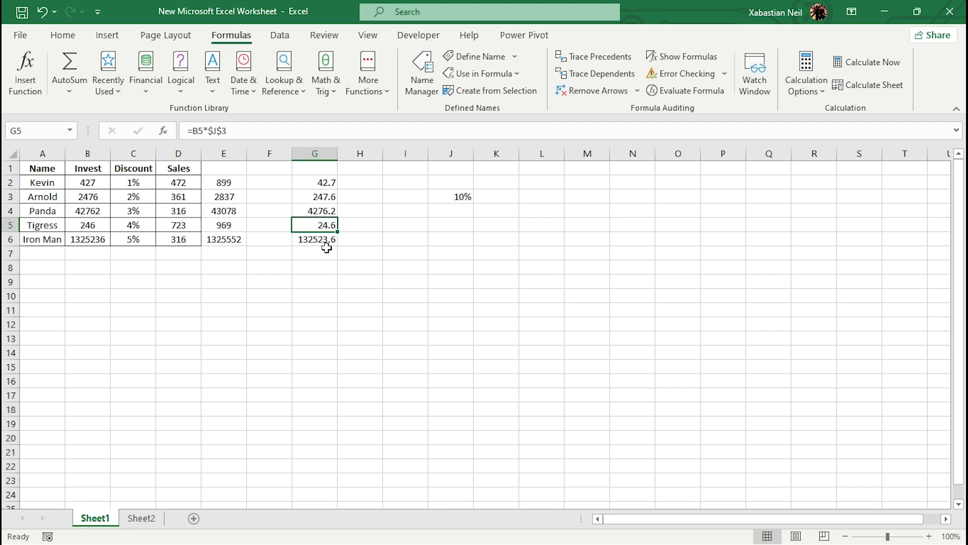
pyautogui.doubleClick(328, 240)
pyautogui.press('Escape')
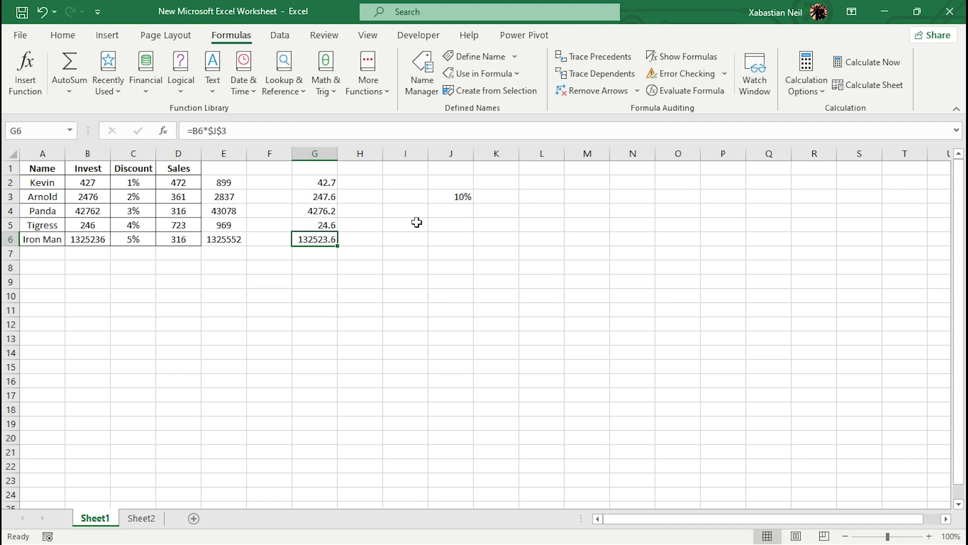
pyautogui.click(55, 40)
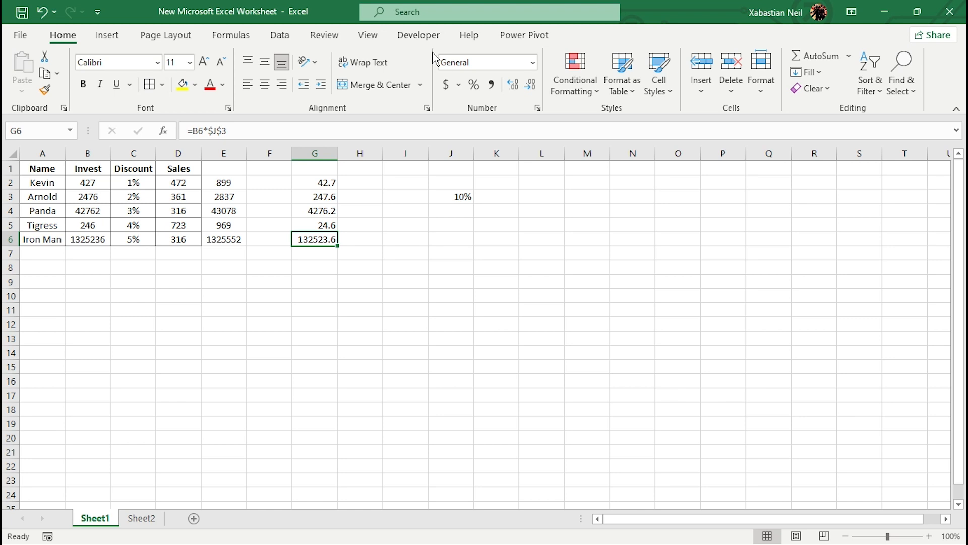
pyautogui.click(222, 255)
pyautogui.click(216, 303)
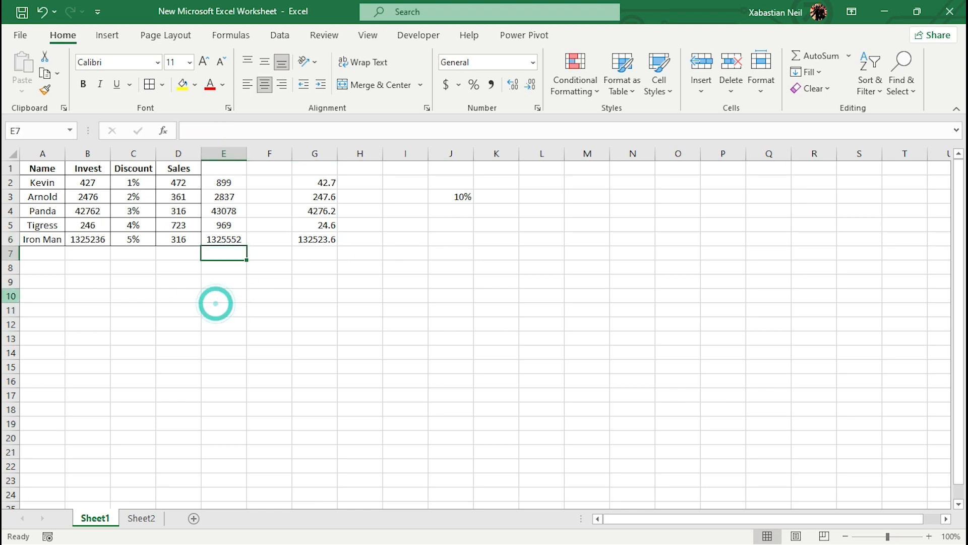
pyautogui.click(50, 313)
pyautogui.doubleClick(52, 309)
pyautogui.click(57, 309)
pyautogui.moveTo(87, 324); pyautogui.dragTo(340, 363)
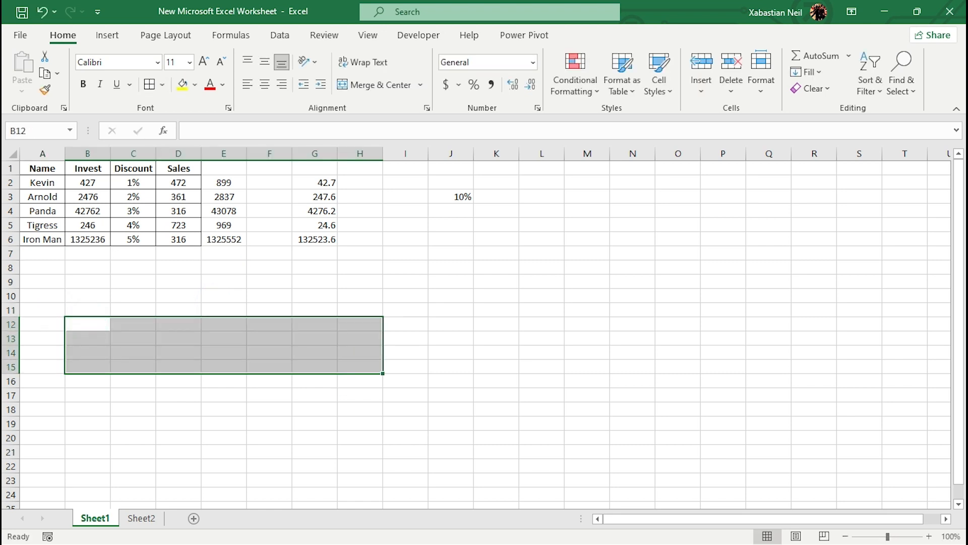
pyautogui.click(43, 298)
# Copy the names in A2:A6 and paste them below the table, starting at cell A9
pyautogui.moveTo(51, 182); pyautogui.dragTo(44, 238)
pyautogui.hotkey('ctrl', 'c')
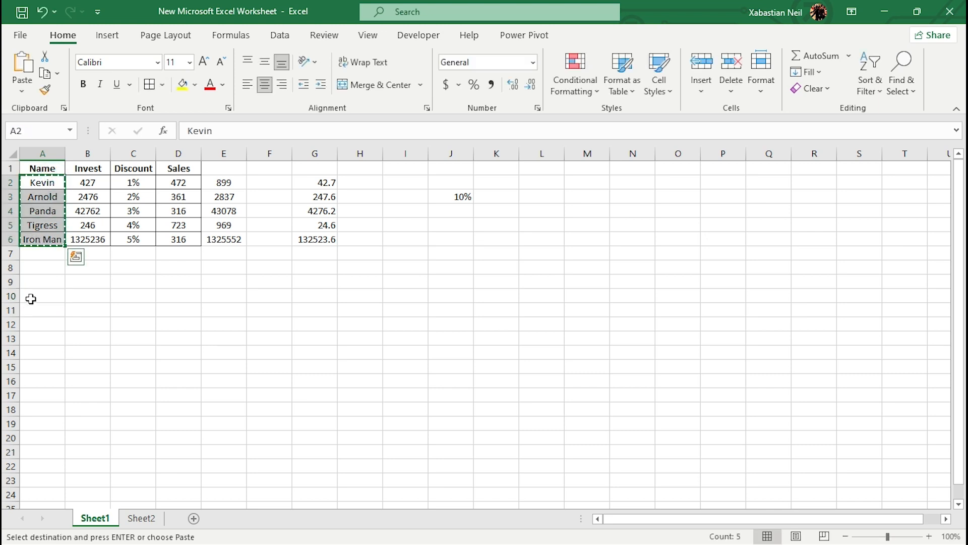
pyautogui.moveTo(32, 299); pyautogui.dragTo(51, 288)
pyautogui.hotkey('ctrl', 'v')
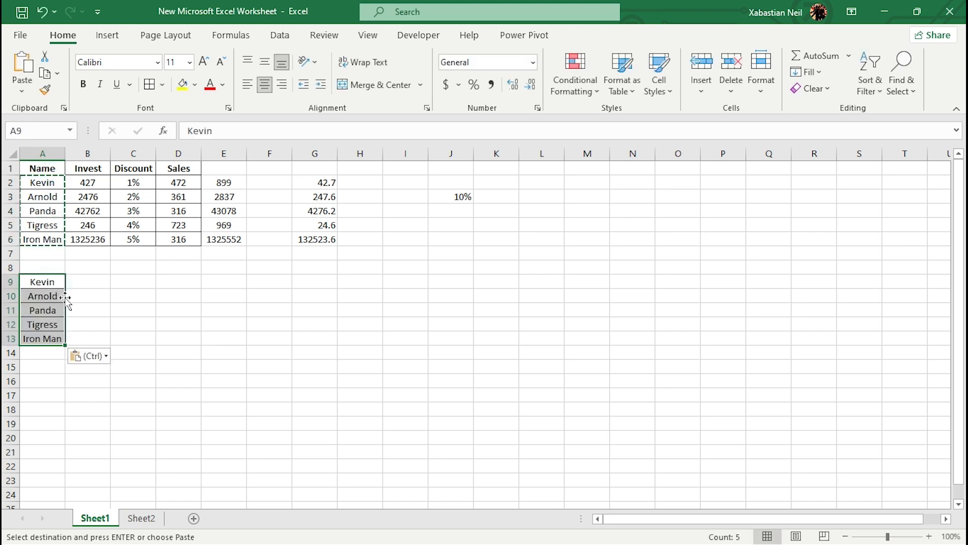
# Copy the Sales values in D2:D6 and paste them beside the second name list, starting at cell B9
pyautogui.click(124, 352)
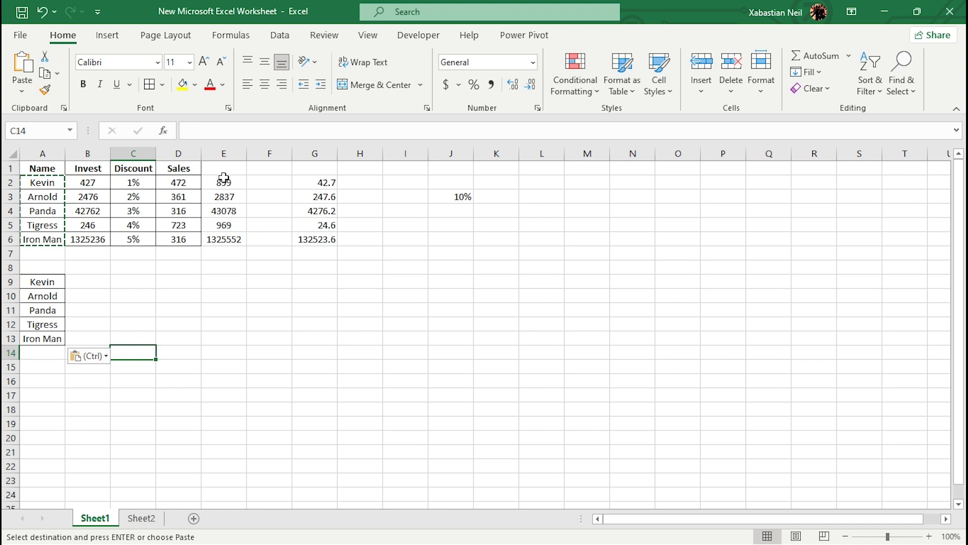
pyautogui.moveTo(187, 183); pyautogui.dragTo(186, 241)
pyautogui.hotkey('ctrl', 'c')
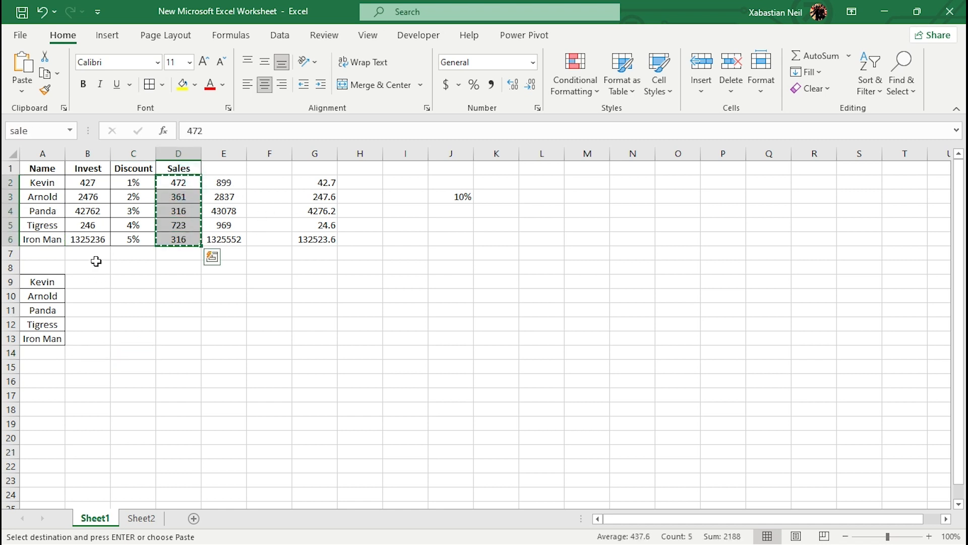
pyautogui.moveTo(89, 281); pyautogui.dragTo(91, 340)
pyautogui.hotkey('ctrl', 'v')
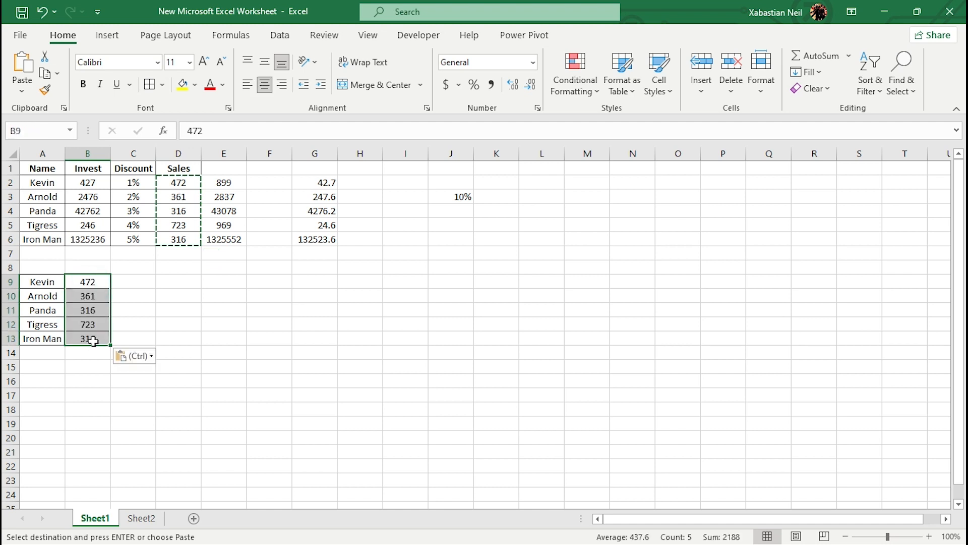
pyautogui.click(236, 312)
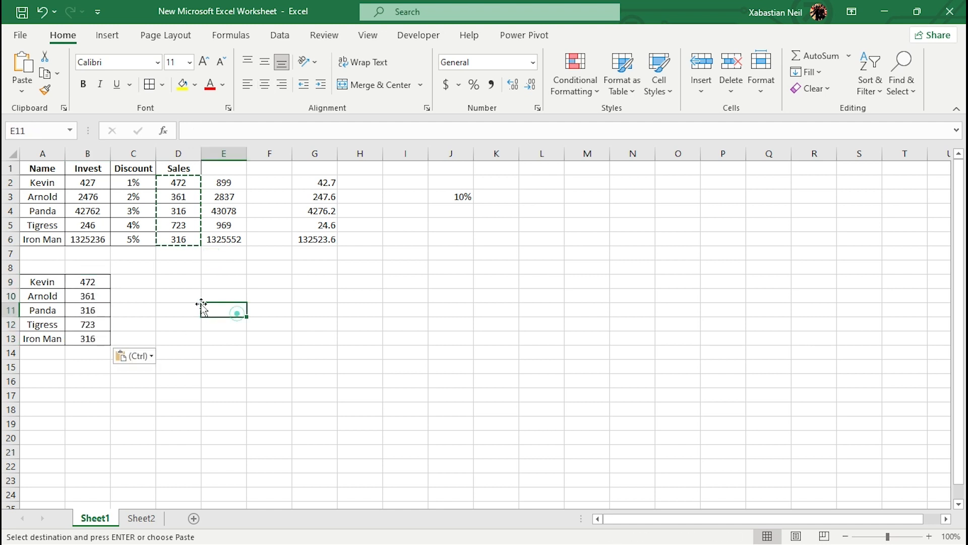
# Extend the lower name list with five more people's names in cells A14:A18
pyautogui.doubleClick(51, 355)
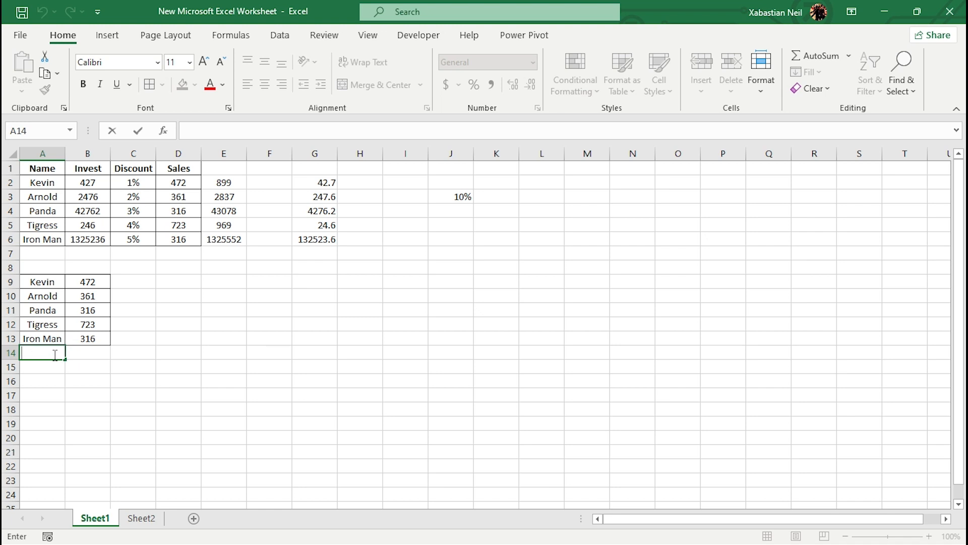
pyautogui.write('Mordell')
pyautogui.press('Return')
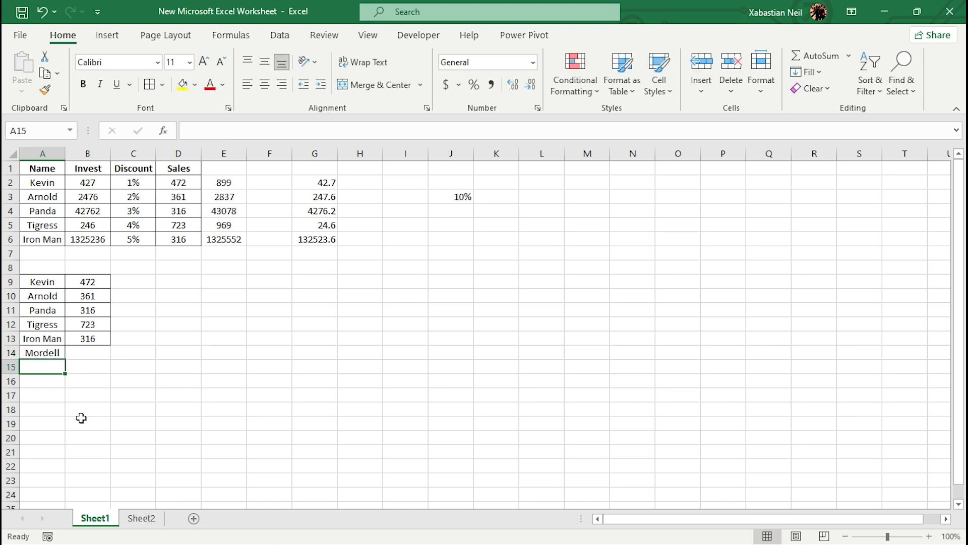
pyautogui.write('Waley')
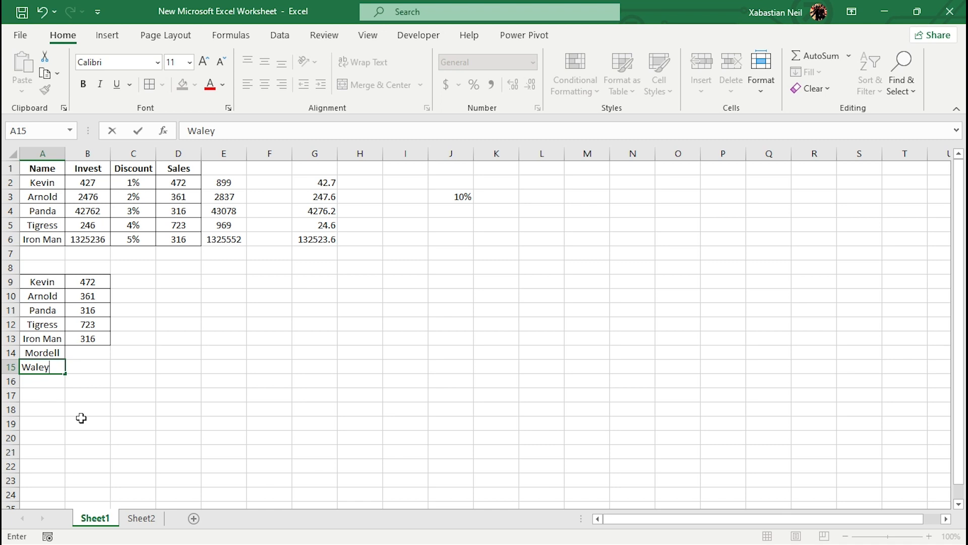
pyautogui.press('Return')
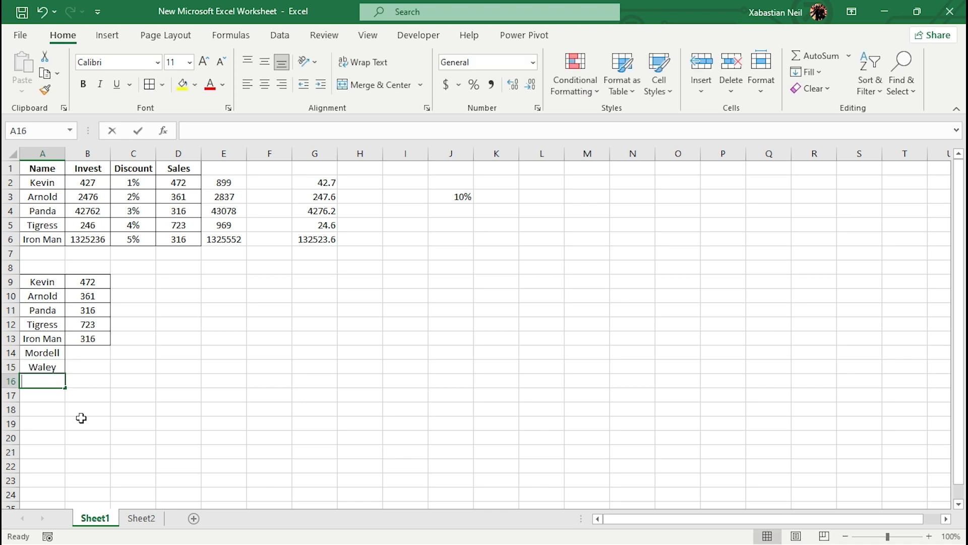
pyautogui.write('Ri')
pyautogui.press('Return')
pyautogui.write('Jacki')
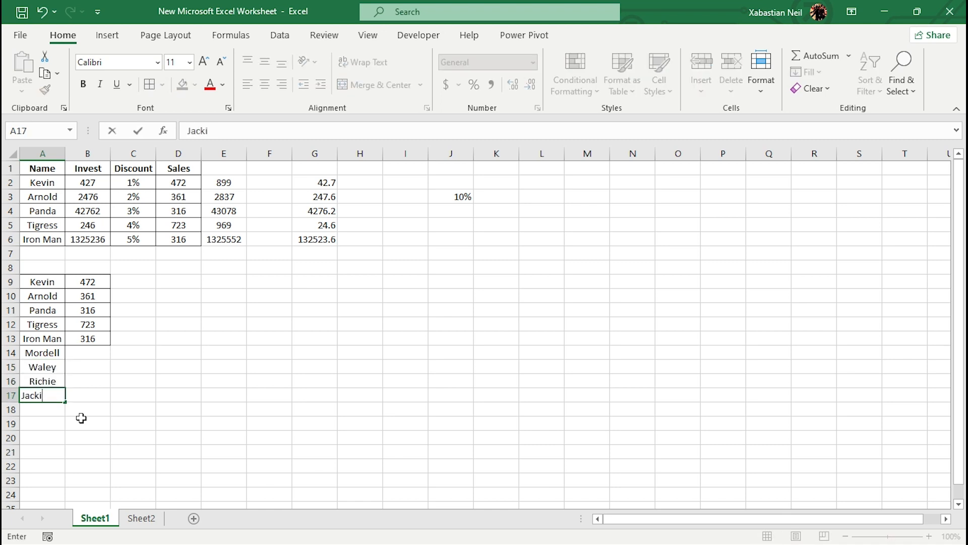
pyautogui.write('e')
pyautogui.press('Return')
pyautogui.write('Lee')
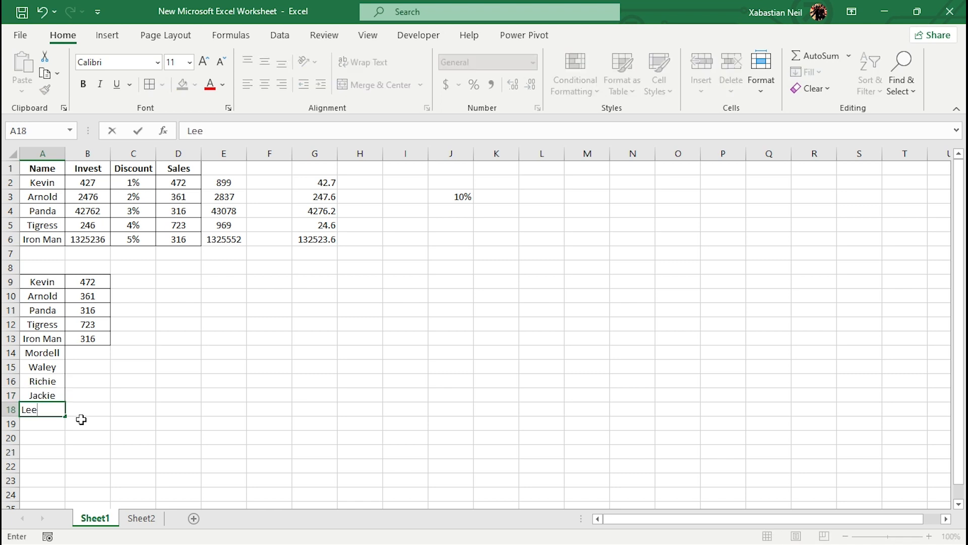
# Copy the values in B9:B13 and paste them beside the added names, starting at cell B14
pyautogui.moveTo(102, 282); pyautogui.dragTo(95, 340)
pyautogui.hotkey('ctrl', 'c')
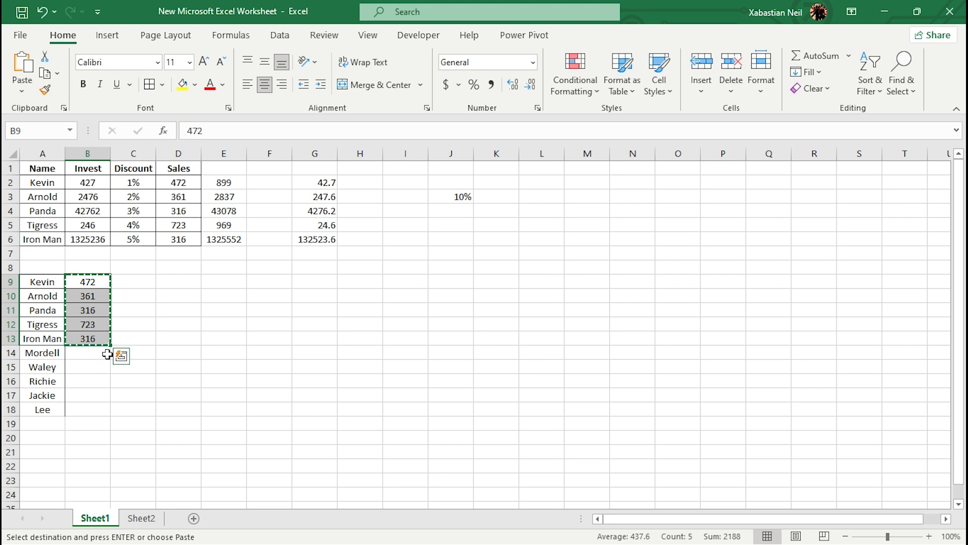
pyautogui.click(91, 353)
pyautogui.hotkey('ctrl', 'v')
pyautogui.click(186, 374)
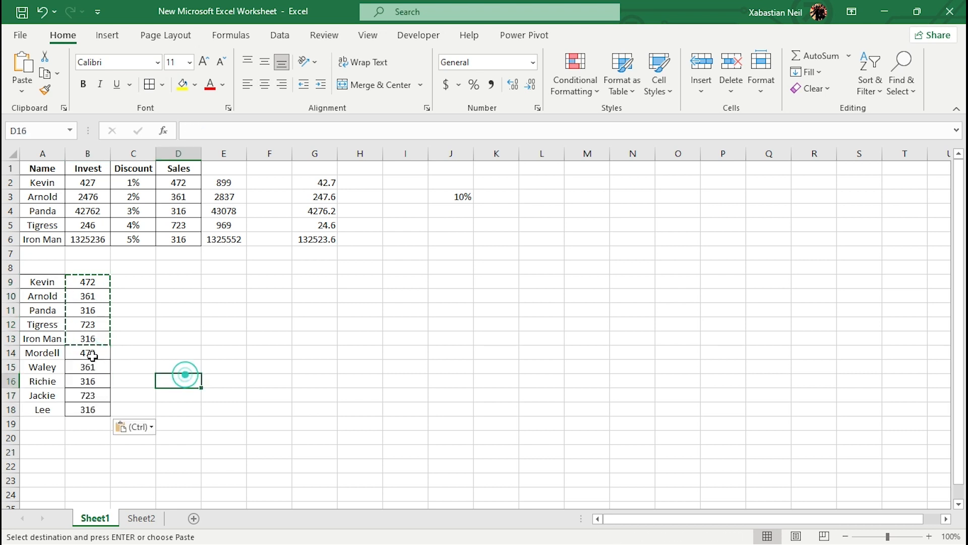
pyautogui.click(187, 322)
# Select cell D14 and turn on relative references for macro recording
pyautogui.doubleClick(56, 425)
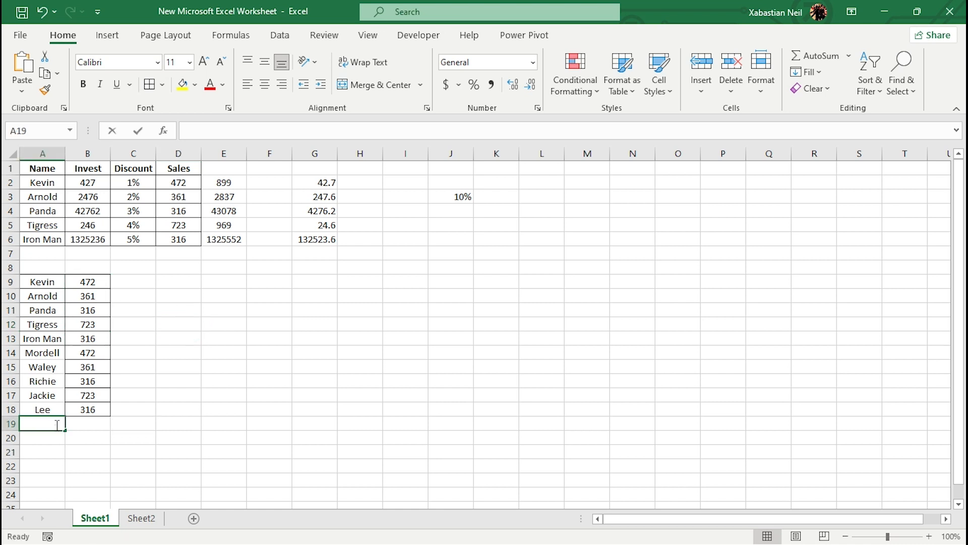
pyautogui.scroll(-3, 98, 396)
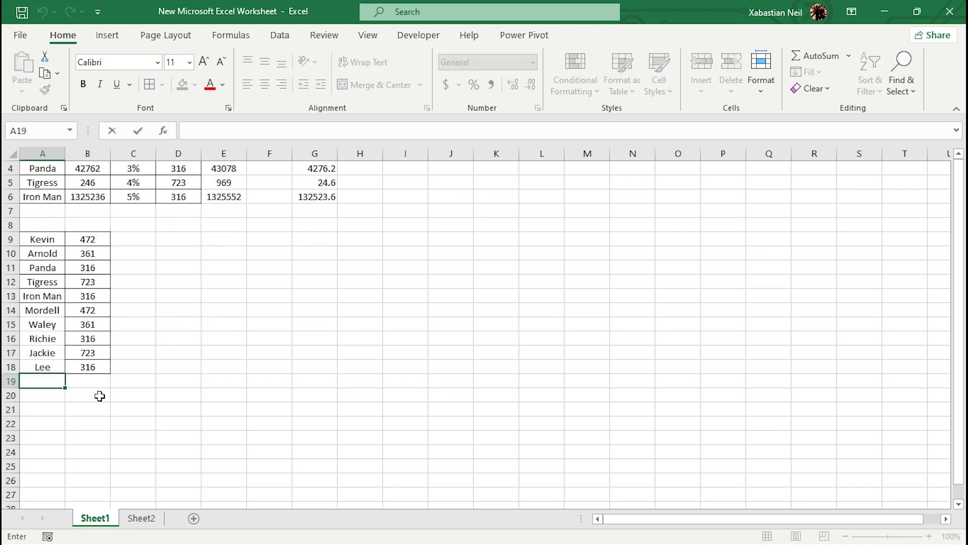
pyautogui.scroll(3, 121, 390)
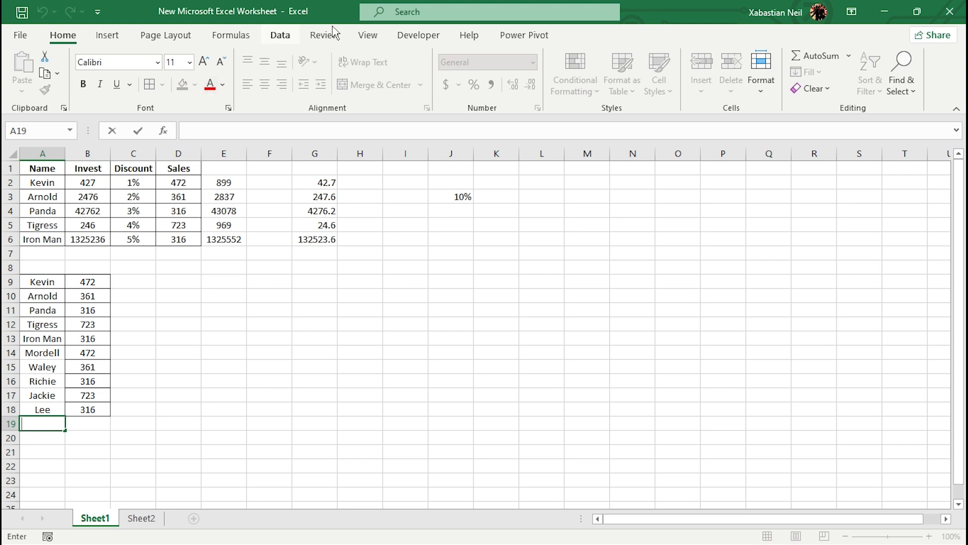
pyautogui.click(427, 38)
pyautogui.click(191, 351)
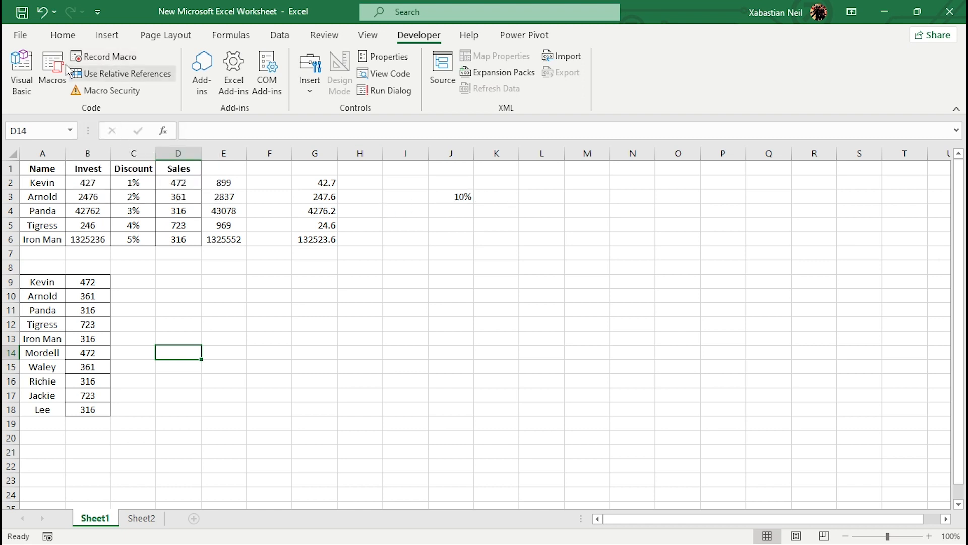
pyautogui.click(115, 75)
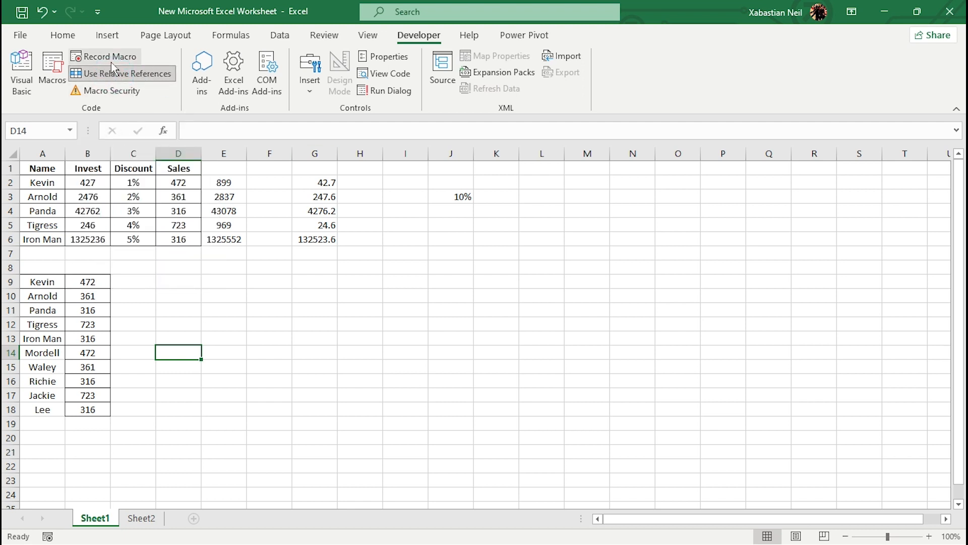
# Start recording a macro named Names with the shortcut key Ctrl+j, stored in This Workbook
pyautogui.click(125, 59)
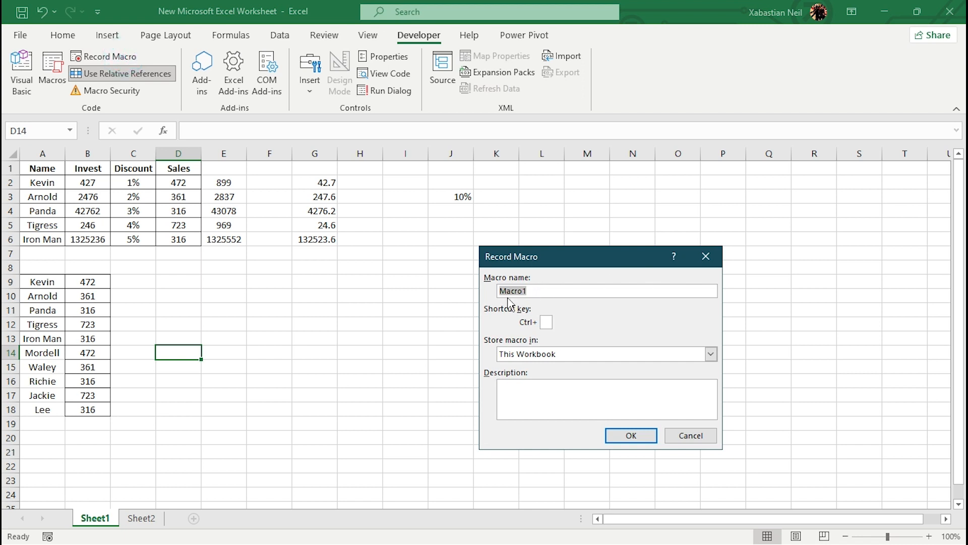
pyautogui.click(540, 292)
pyautogui.press('BackSpace')
pyautogui.press('BackSpace')
pyautogui.press('BackSpace')
pyautogui.click(547, 325)
pyautogui.write('j')
pyautogui.click(710, 354)
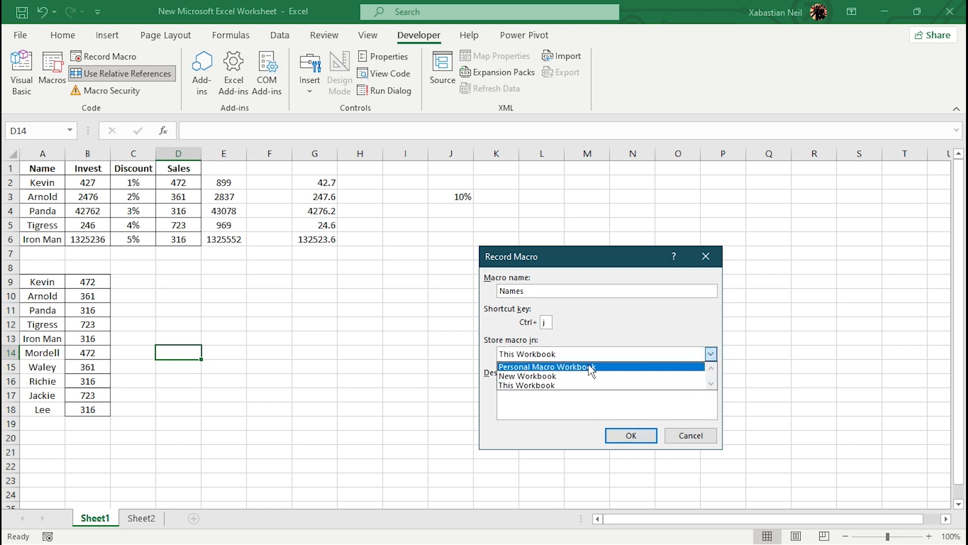
pyautogui.click(537, 386)
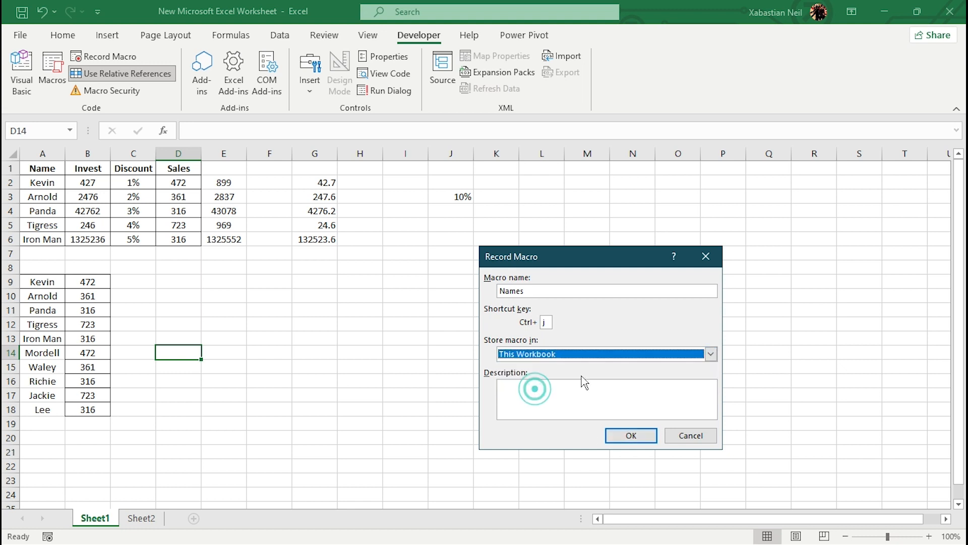
pyautogui.click(630, 435)
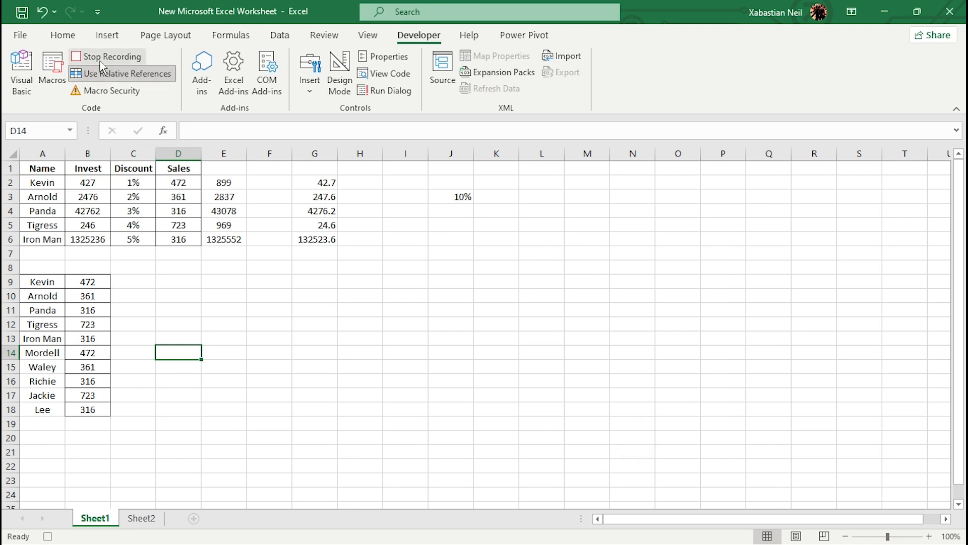
# Enter the name from A15 again in cell A19 and fill it down through A21
pyautogui.doubleClick(48, 424)
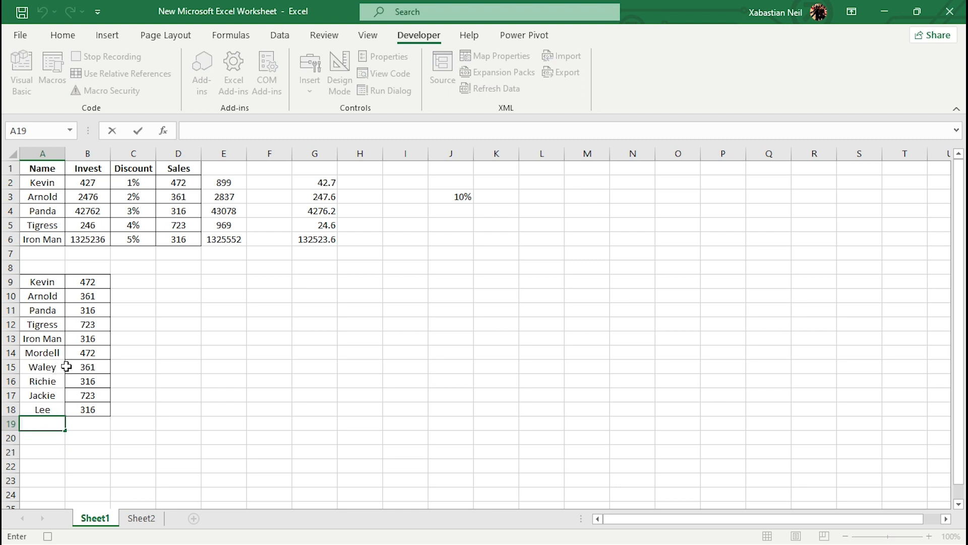
pyautogui.write('Waley')
pyautogui.scroll(-1, 56, 446)
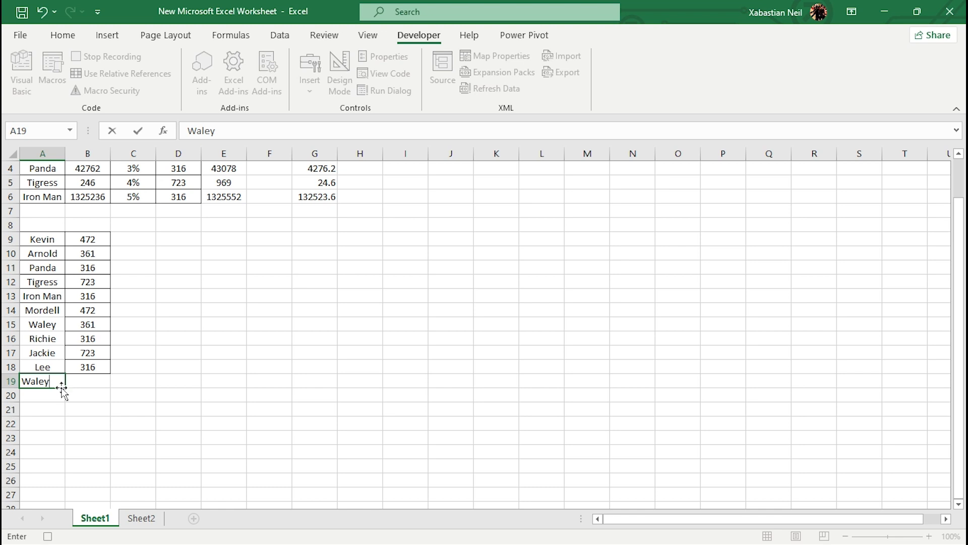
pyautogui.moveTo(67, 388); pyautogui.dragTo(67, 415)
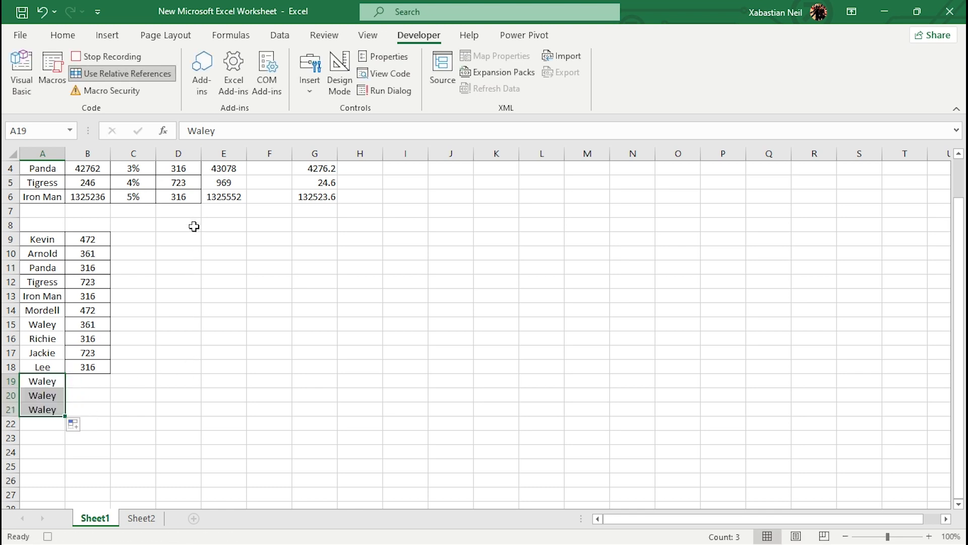
pyautogui.scroll(1, 187, 232)
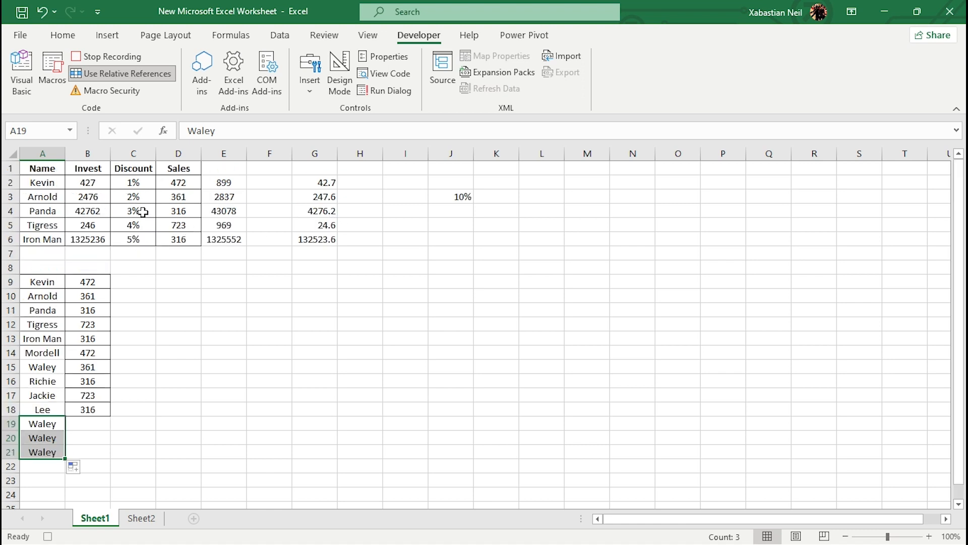
# Copy the Sales values in D4:D6 into the lower table starting at B19, and stop recording the macro
pyautogui.doubleClick(186, 210)
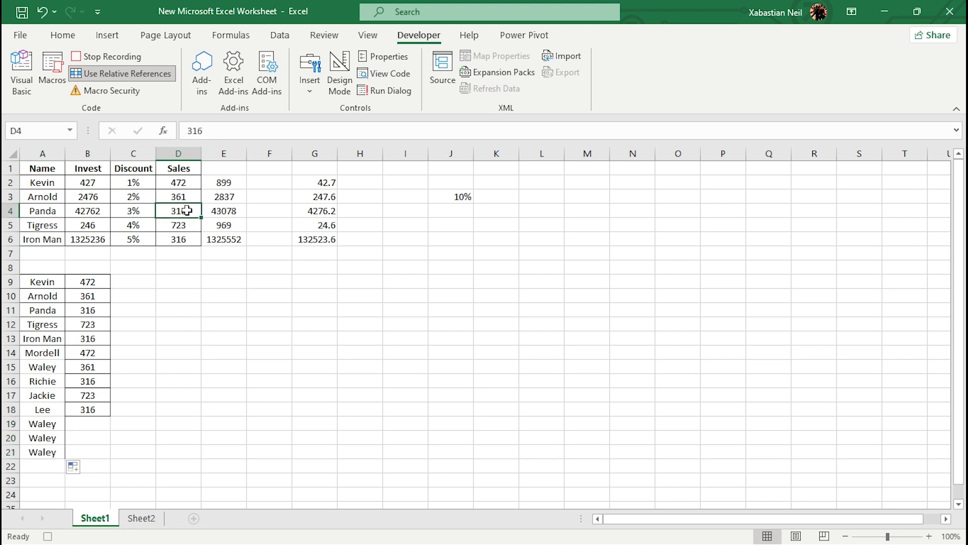
pyautogui.click(189, 242)
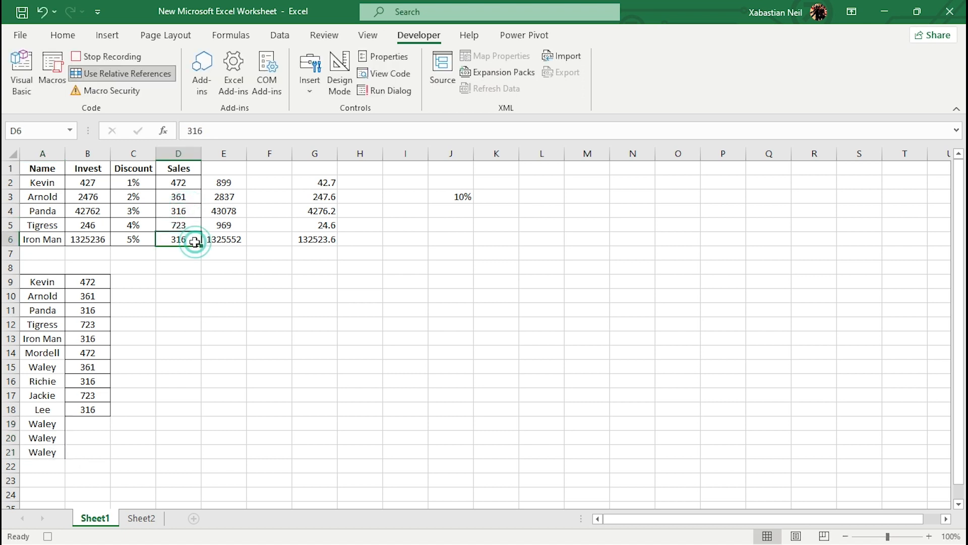
pyautogui.click(191, 211)
pyautogui.click(190, 212)
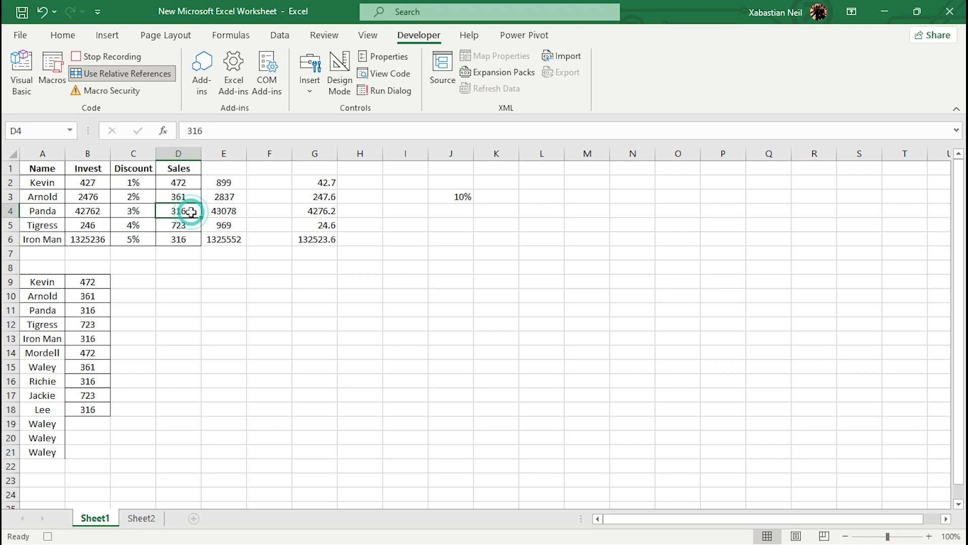
pyautogui.moveTo(191, 225); pyautogui.dragTo(195, 246)
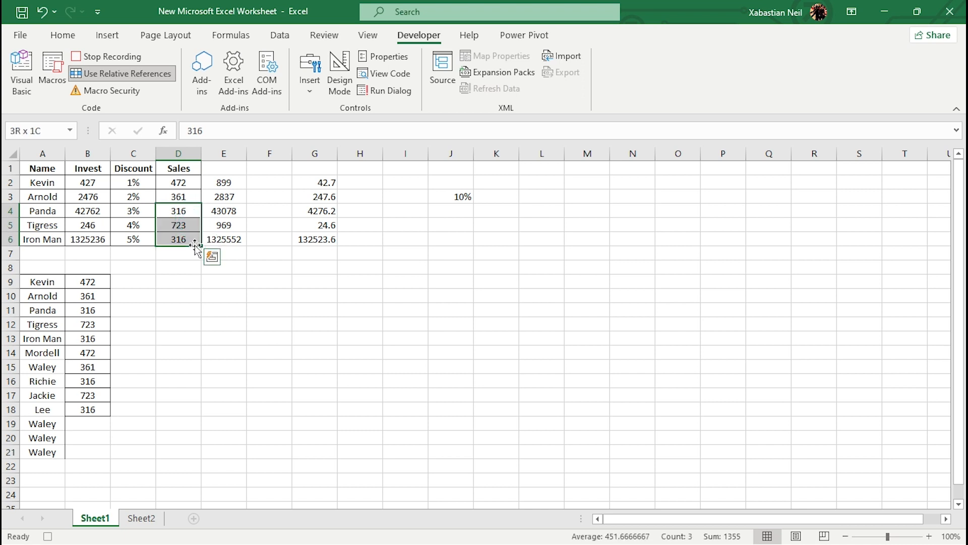
pyautogui.hotkey('ctrl', 'c')
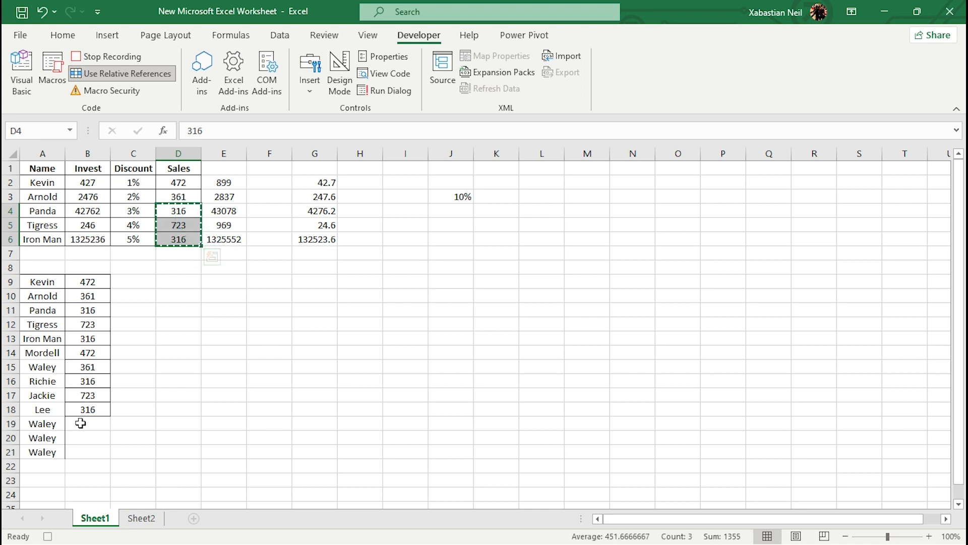
pyautogui.click(80, 422)
pyautogui.hotkey('ctrl', 'v')
pyautogui.scroll(-2, 139, 416)
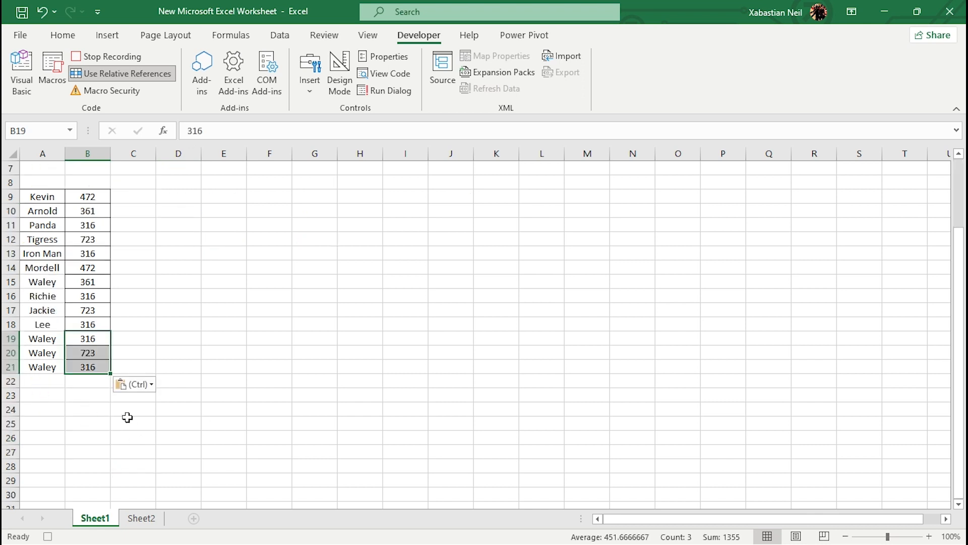
pyautogui.click(96, 56)
pyautogui.click(197, 323)
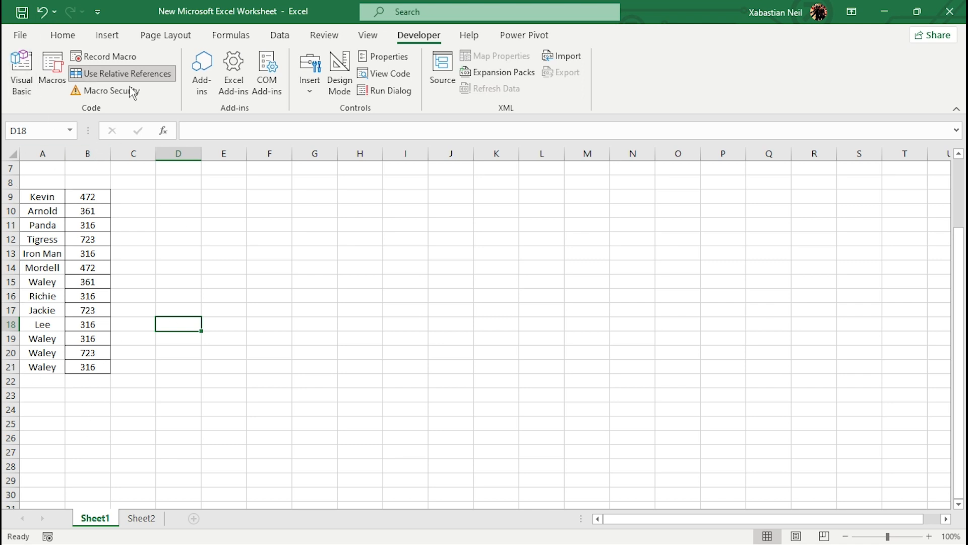
# Enter the name from A18 again in cell A22, directly below the lower table
pyautogui.click(46, 377)
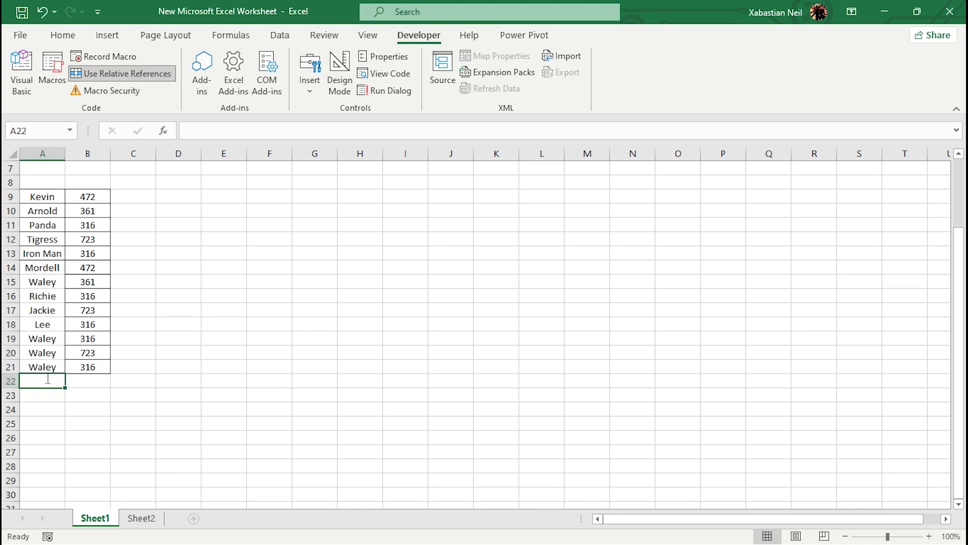
pyautogui.write('Lee')
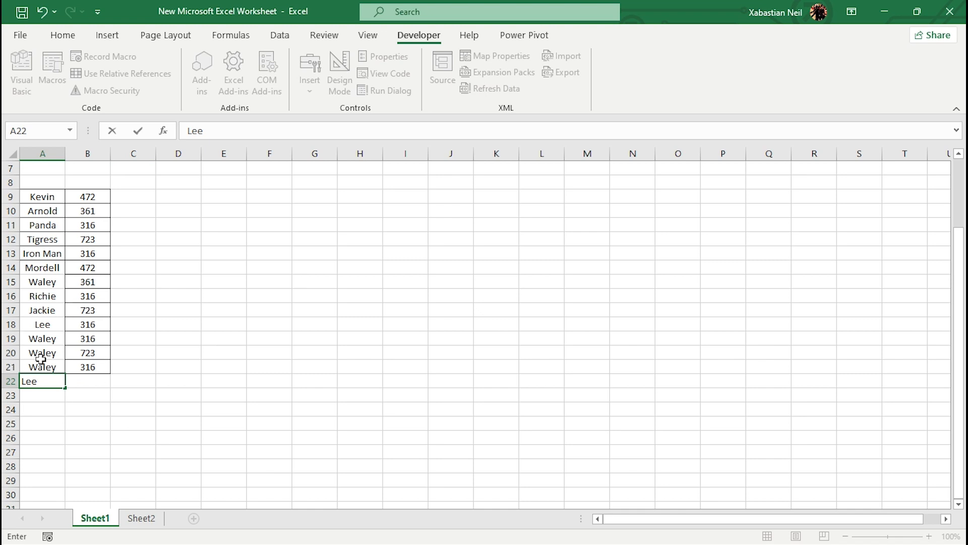
pyautogui.press('Return')
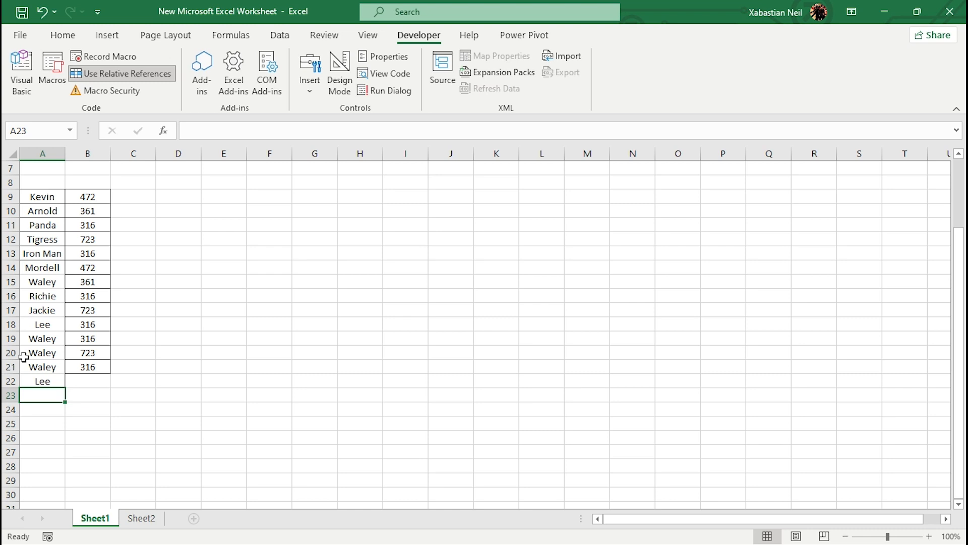
# Try to run the Names macro from cell A22 and open its code in the debugger
pyautogui.click(55, 382)
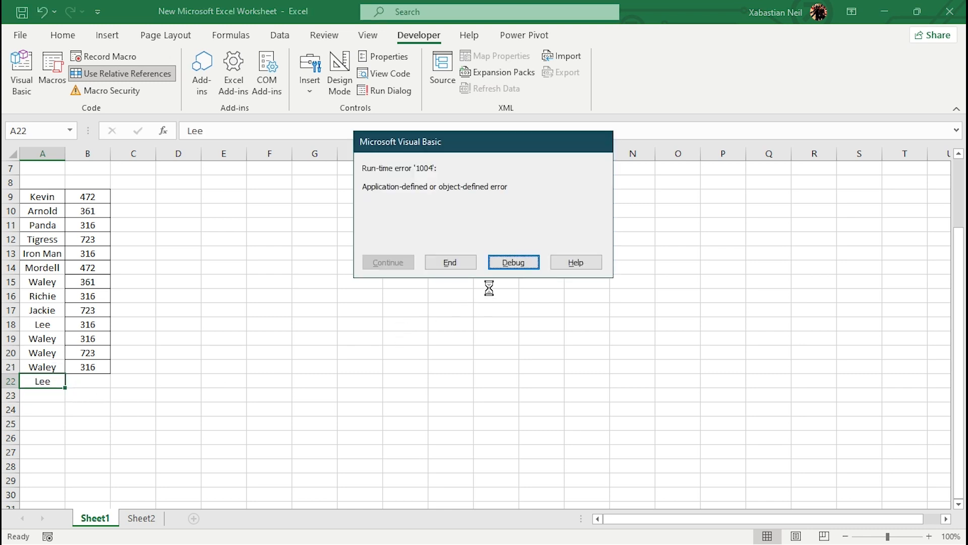
pyautogui.click(444, 266)
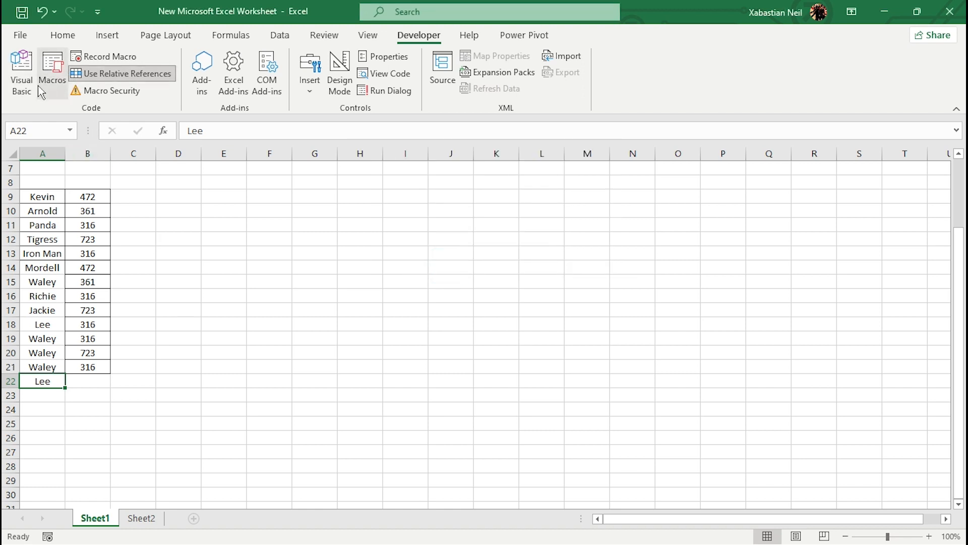
pyautogui.click(55, 87)
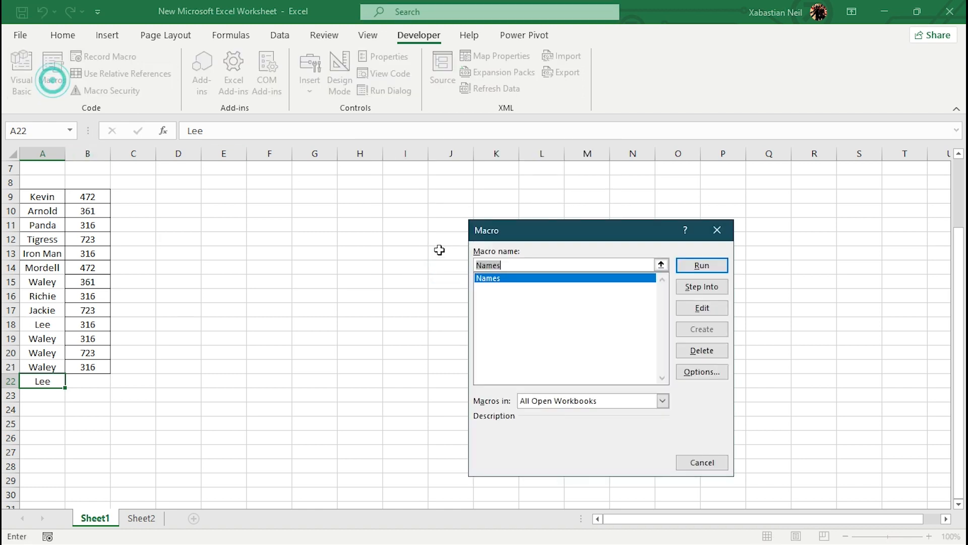
pyautogui.click(699, 267)
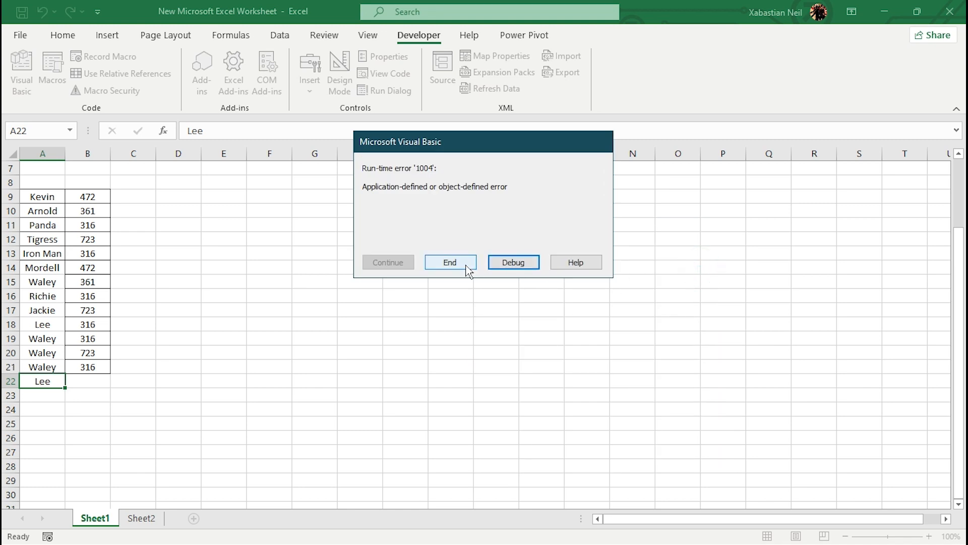
pyautogui.click(444, 263)
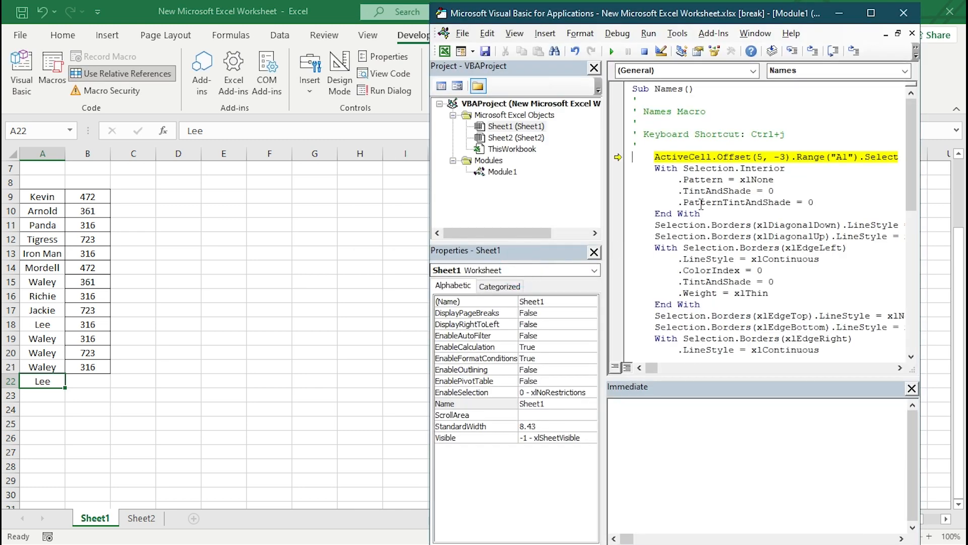
# Delete the ActiveCell.Offset(5, -3).Range("A1").Select line from the Names macro, stop the debugger and return to the worksheet
pyautogui.scroll(-15, 701, 205)
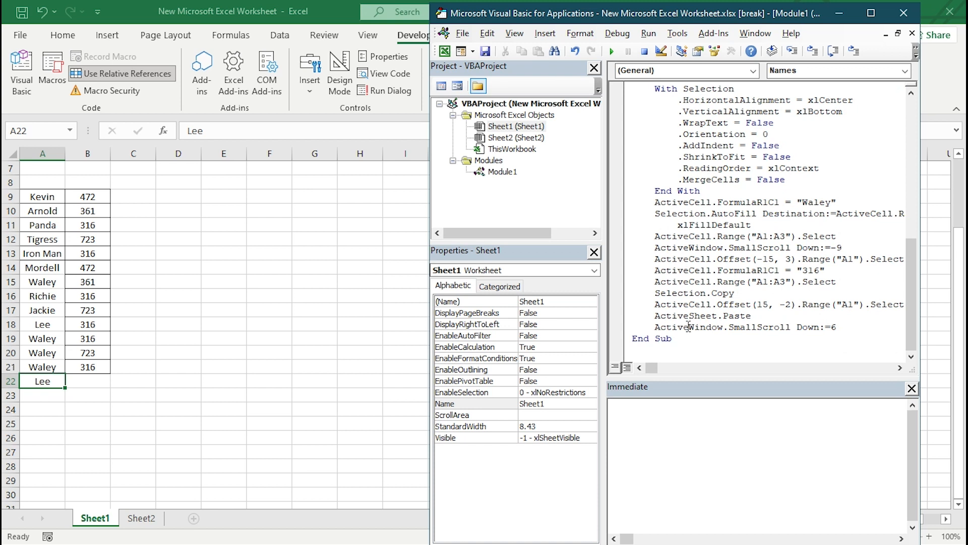
pyautogui.scroll(15, 684, 327)
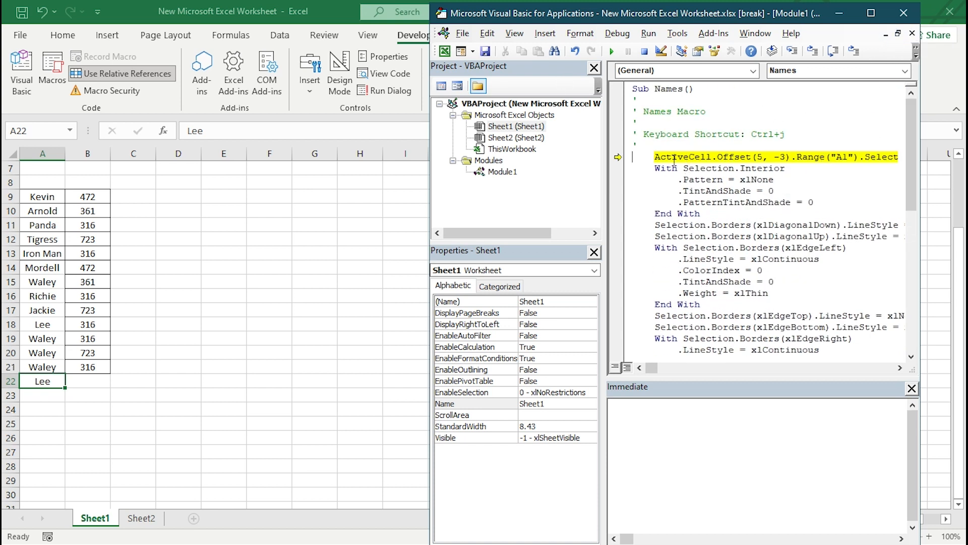
pyautogui.moveTo(655, 156); pyautogui.dragTo(924, 161)
pyautogui.press('Delete')
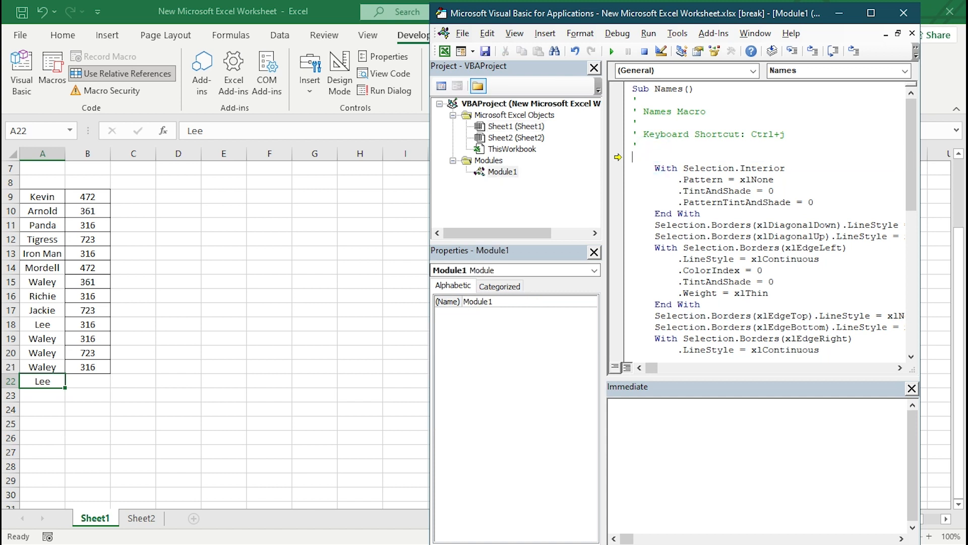
pyautogui.press('Return')
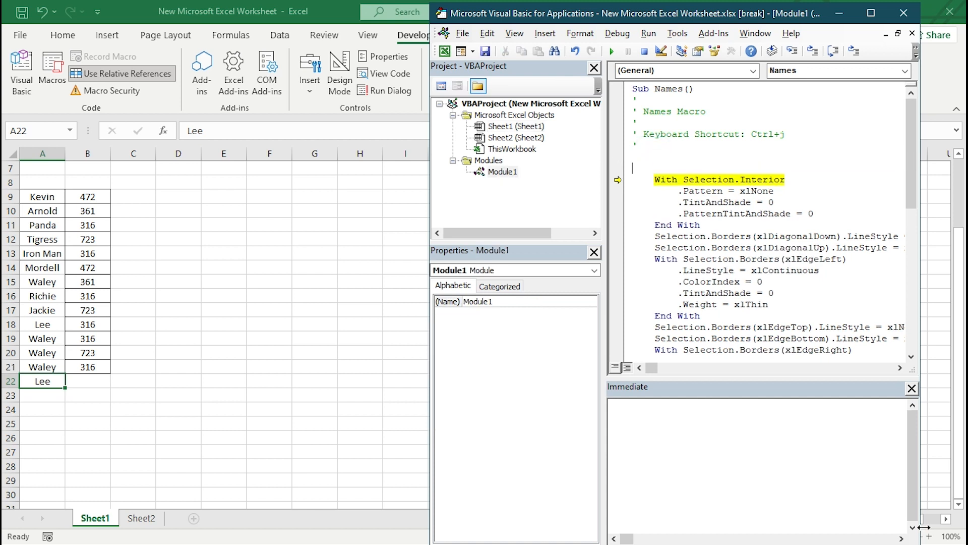
pyautogui.click(793, 52)
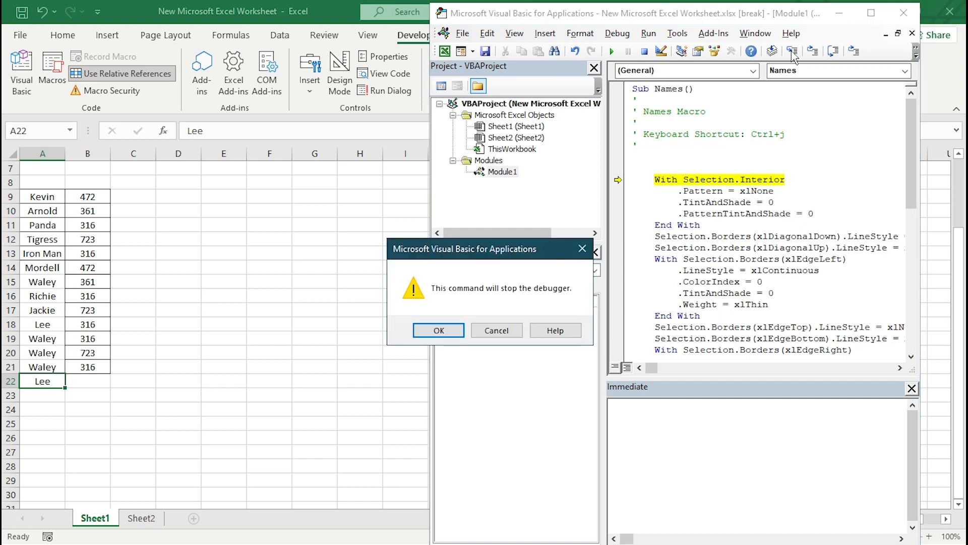
pyautogui.click(437, 329)
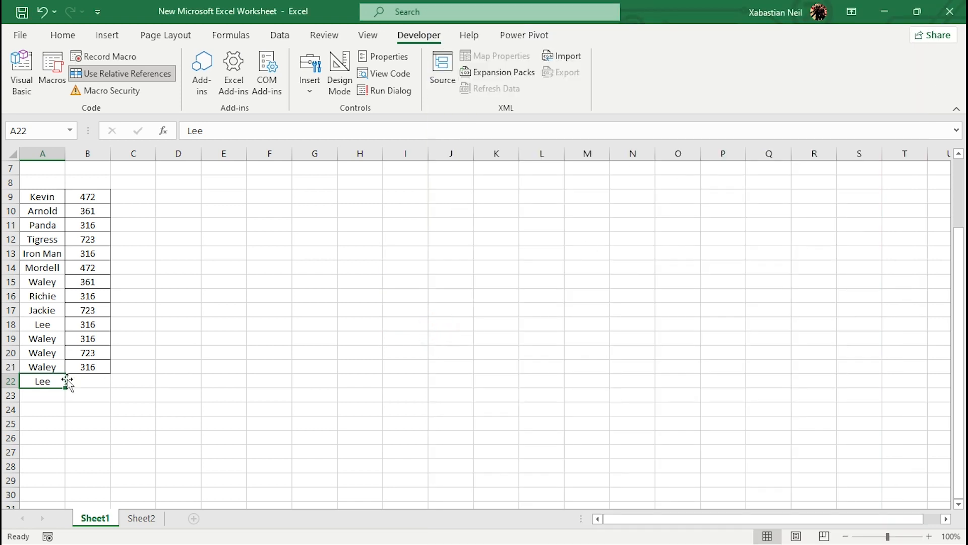
# Run the edited Names macro with cell A22 selected, directly below the lower table
pyautogui.click(70, 380)
pyautogui.click(48, 378)
pyautogui.doubleClick(48, 378)
pyautogui.click(86, 391)
pyautogui.click(49, 384)
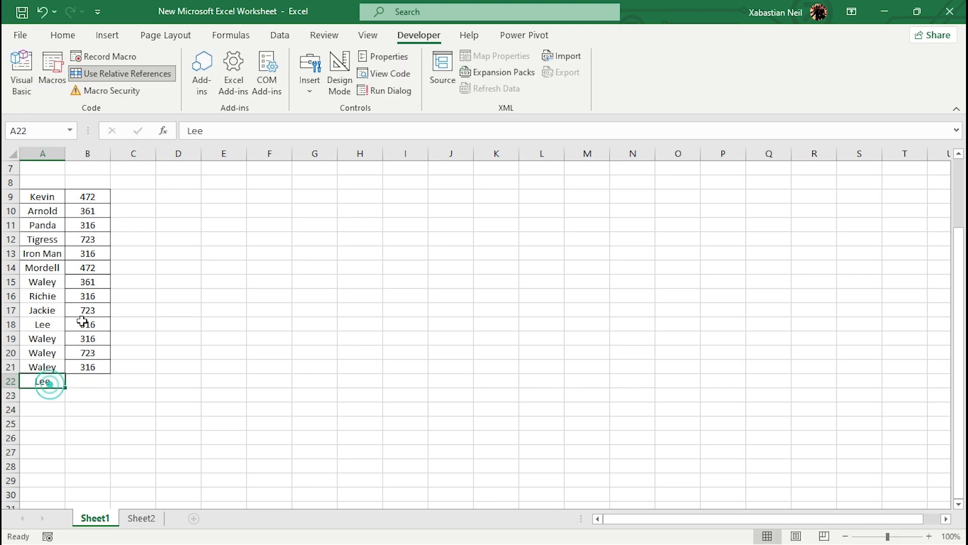
pyautogui.hotkey('ctrl', 'm')
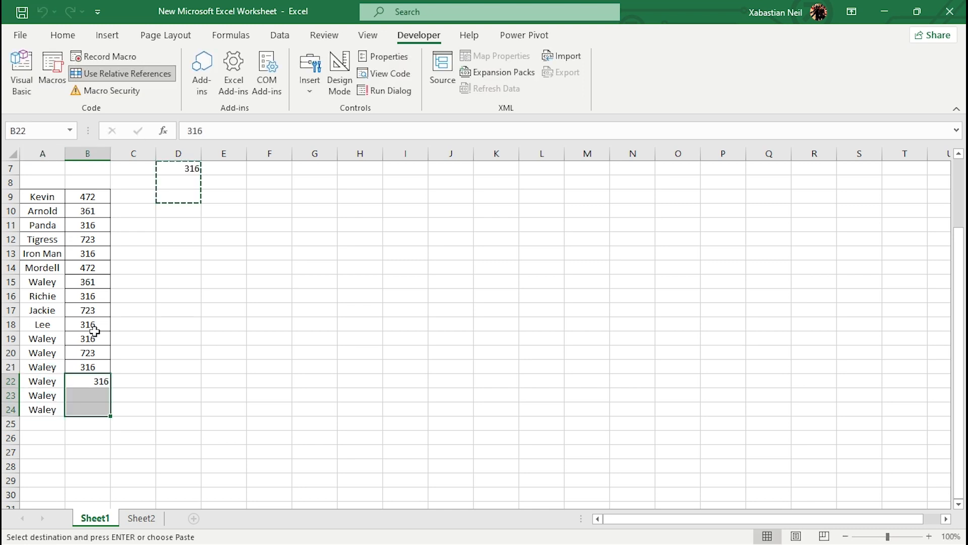
# Delete the stray value that the macro left in cell D7 under the Sales column
pyautogui.scroll(2, 234, 268)
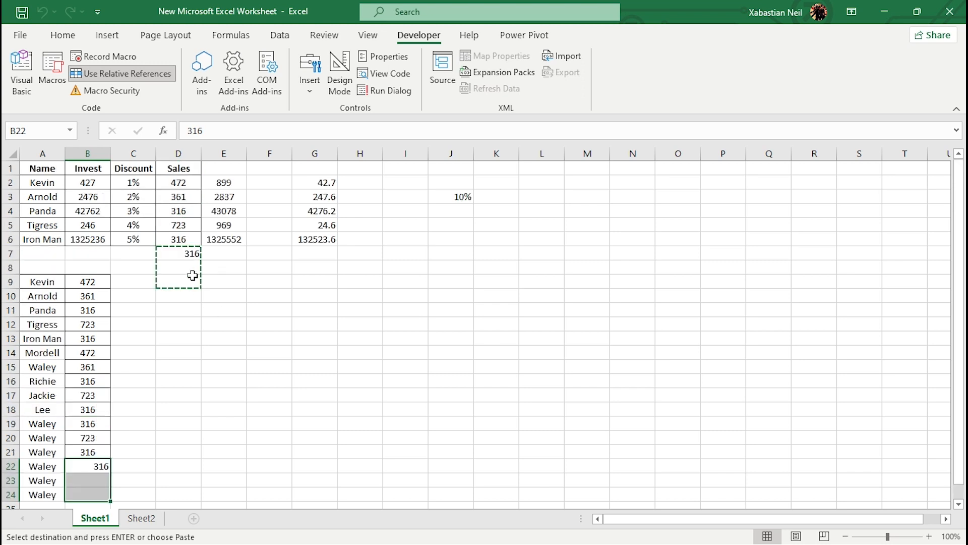
pyautogui.scroll(-1, 193, 275)
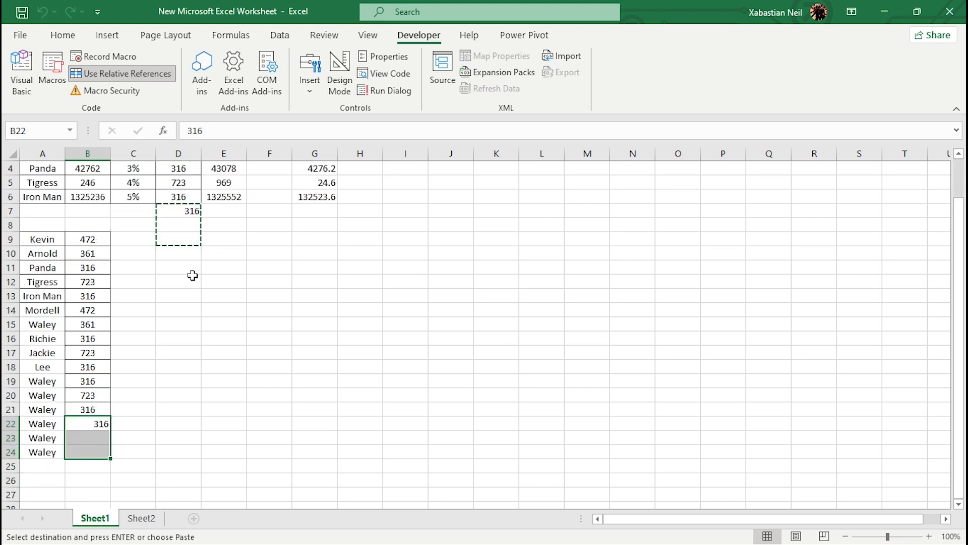
pyautogui.click(101, 453)
pyautogui.doubleClick(101, 437)
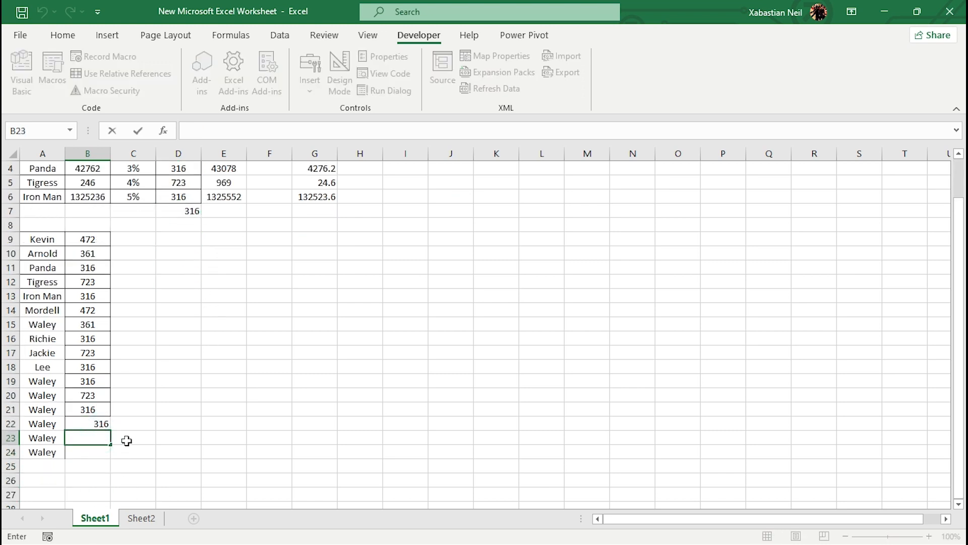
pyautogui.click(192, 211)
pyautogui.press('Delete')
pyautogui.click(178, 318)
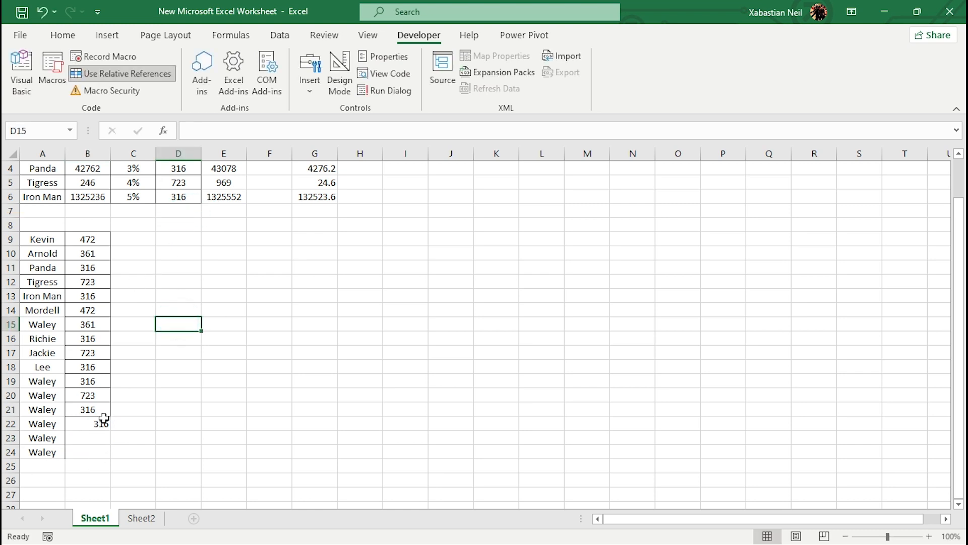
# Start recording a macro named Macro2, stored in This Workbook, with cell A22 selected
pyautogui.scroll(-1, 24, 435)
pyautogui.click(48, 404)
pyautogui.click(51, 396)
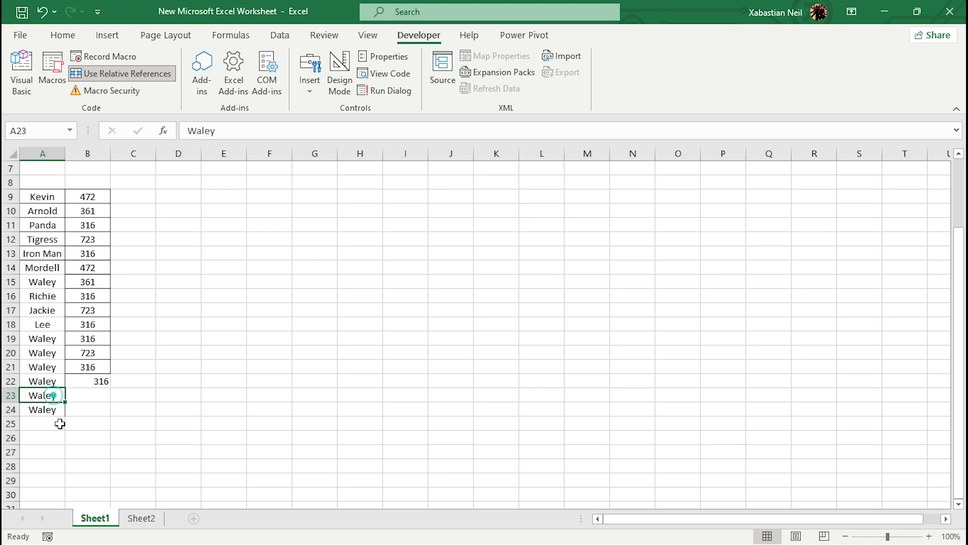
pyautogui.click(54, 383)
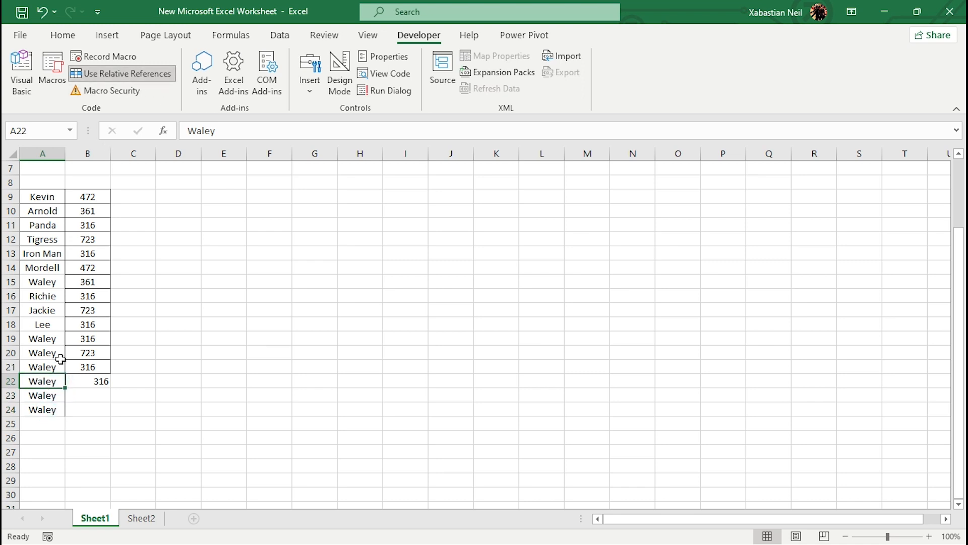
pyautogui.click(114, 59)
pyautogui.click(647, 438)
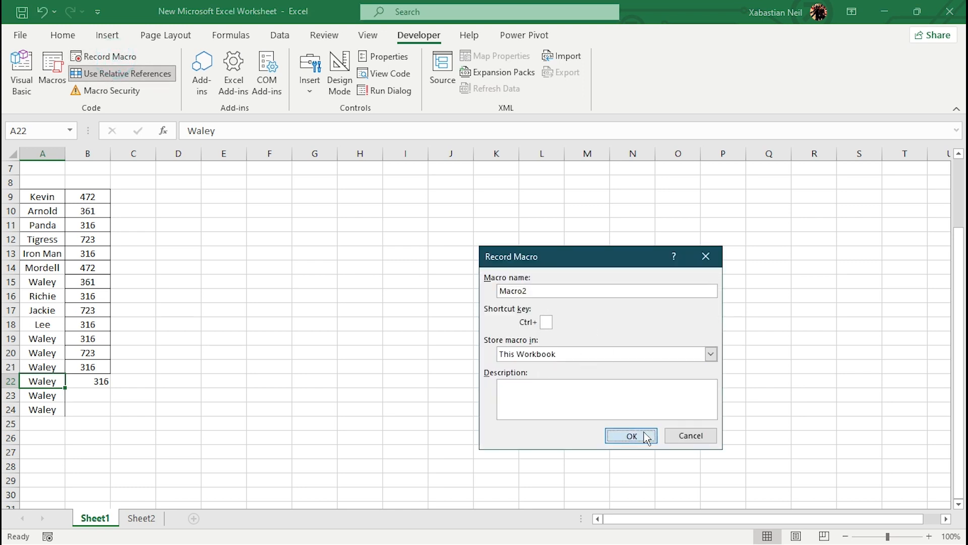
# Enter the name from A18 in cell A25 and fill it down through A30
pyautogui.doubleClick(50, 424)
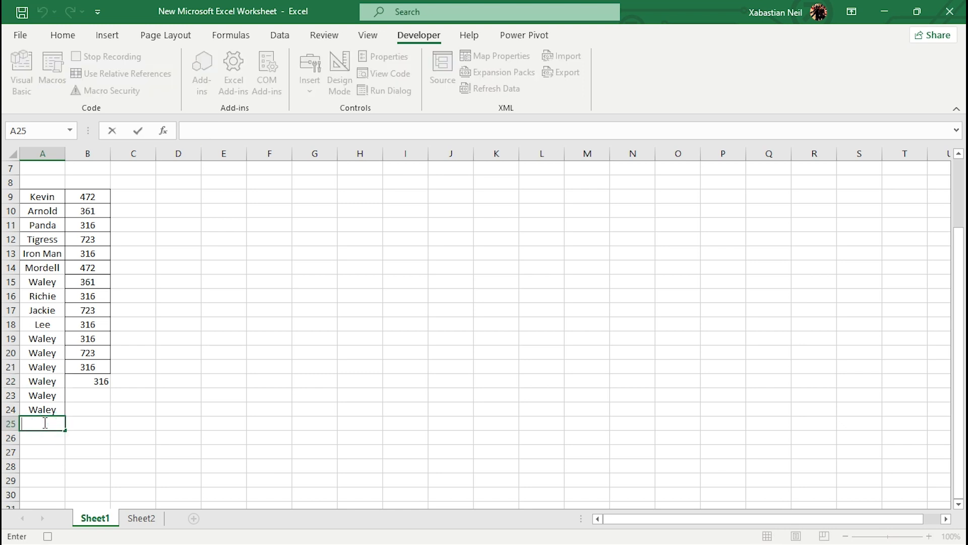
pyautogui.write('Le')
pyautogui.scroll(-2, 54, 411)
pyautogui.moveTo(64, 345); pyautogui.dragTo(63, 412)
# Copy the Sales values in D2:D6 into the lower table starting at cell B25
pyautogui.doubleClick(86, 338)
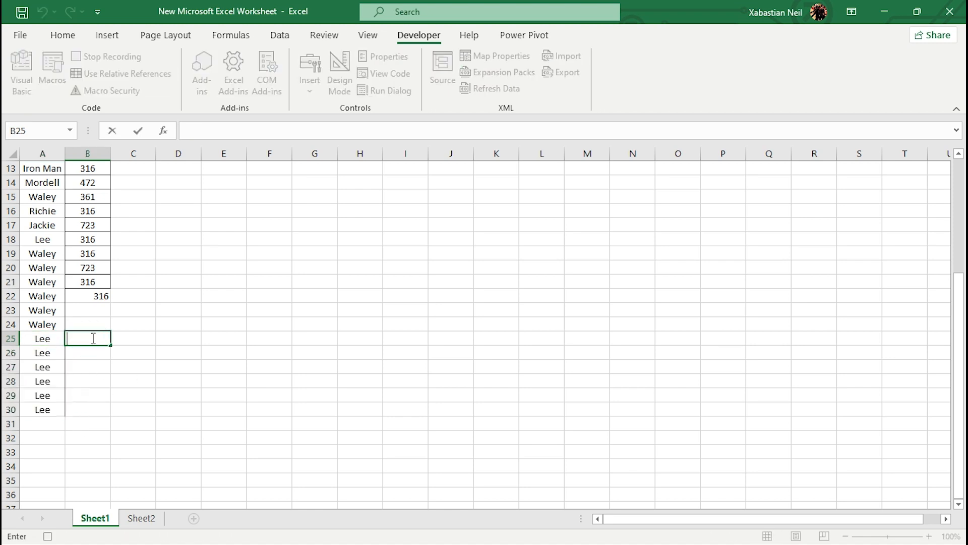
pyautogui.scroll(4, 93, 338)
pyautogui.moveTo(175, 179); pyautogui.dragTo(191, 248)
pyautogui.click(190, 247)
pyautogui.click(182, 224)
pyautogui.moveTo(189, 185); pyautogui.dragTo(179, 239)
pyautogui.hotkey('ctrl', 'c')
pyautogui.scroll(-7, 102, 291)
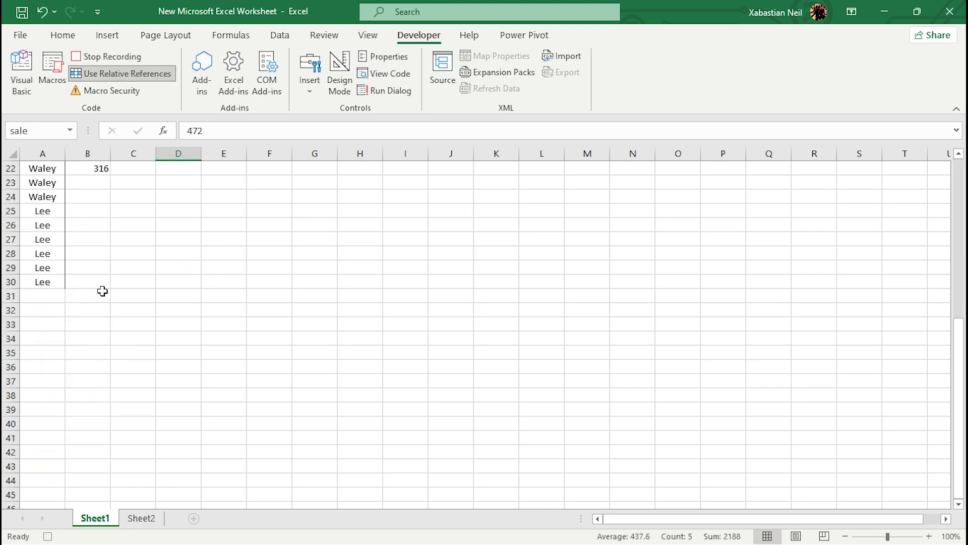
pyautogui.click(93, 214)
pyautogui.hotkey('ctrl', 'v')
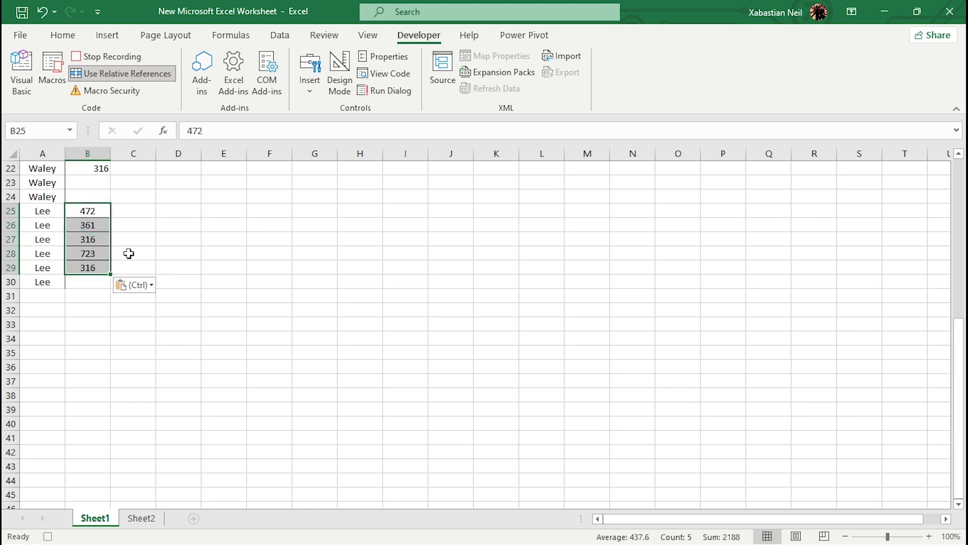
# Delete the extra name in A30 and stop recording the macro
pyautogui.click(169, 243)
pyautogui.click(44, 282)
pyautogui.press('Delete')
pyautogui.click(189, 315)
pyautogui.click(112, 57)
# Enter the name from A29 again in cell A30 and run Macro2 with cell B30 selected
pyautogui.click(40, 281)
pyautogui.doubleClick(42, 282)
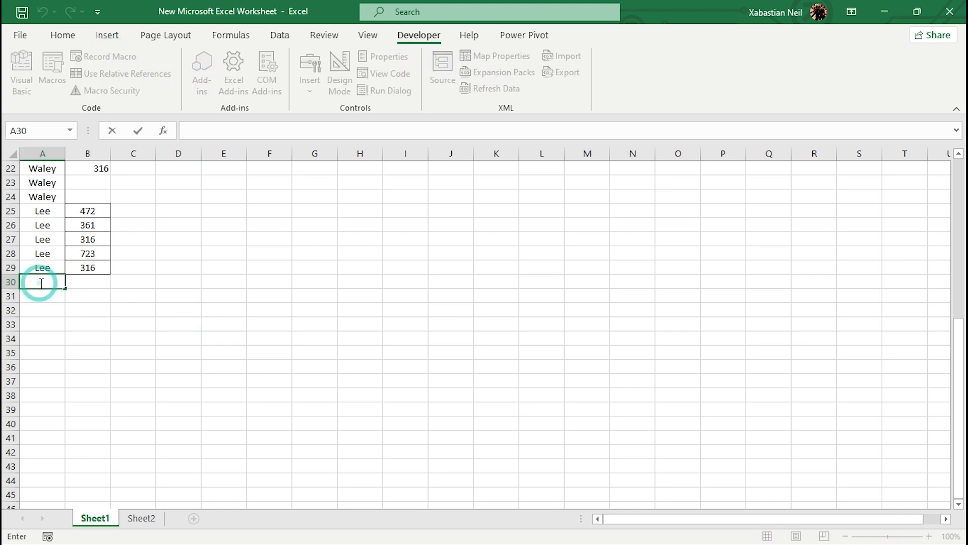
pyautogui.write('Lee')
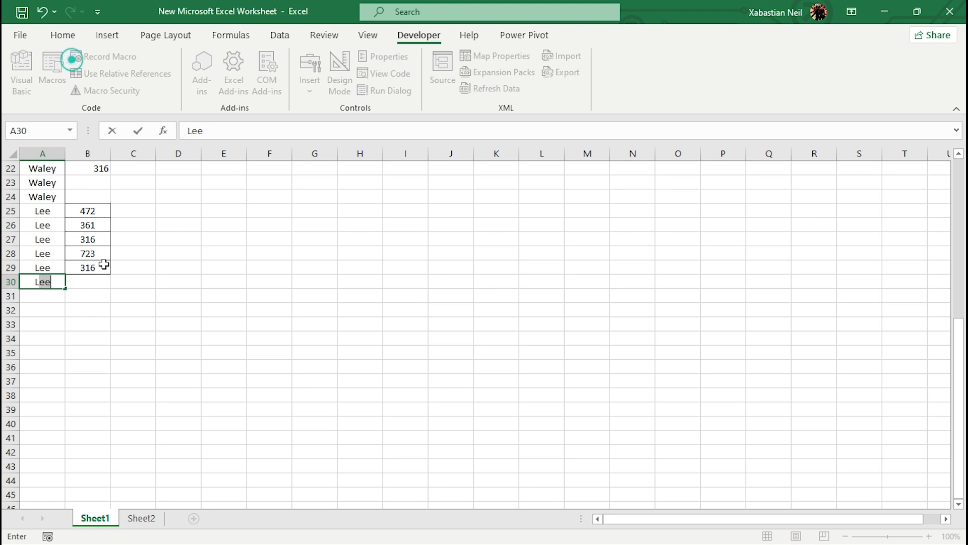
pyautogui.click(107, 279)
pyautogui.click(46, 80)
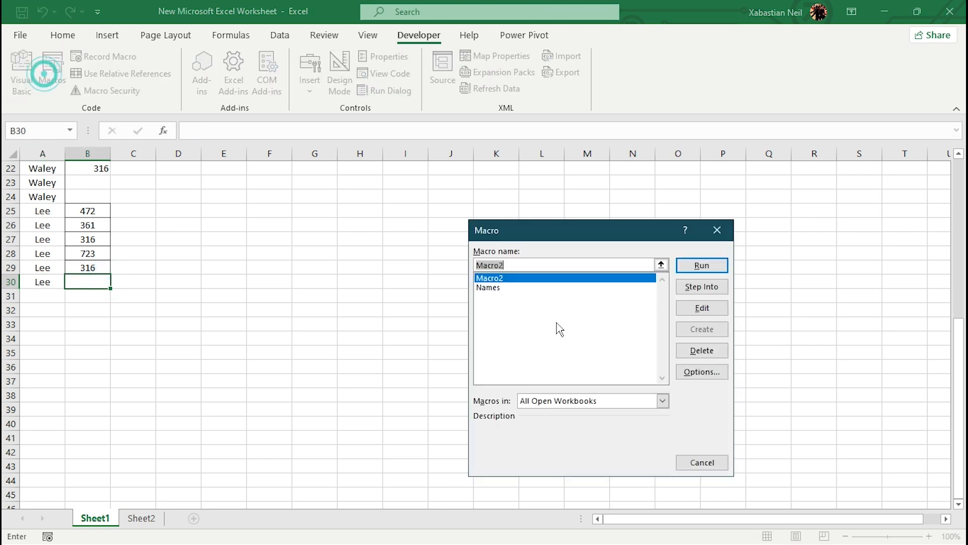
pyautogui.click(708, 260)
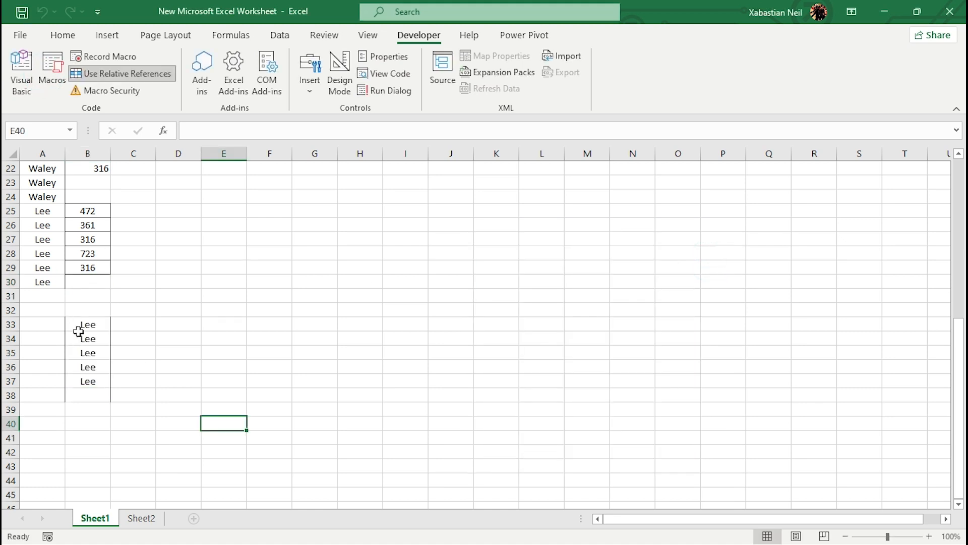
# Examine the cells Macro2 filled below row 30 and compare them with the tables above
pyautogui.scroll(7, 68, 315)
pyautogui.scroll(-9, 73, 322)
pyautogui.click(72, 281)
pyautogui.click(82, 238)
pyautogui.scroll(6, 89, 247)
pyautogui.scroll(-6, 89, 252)
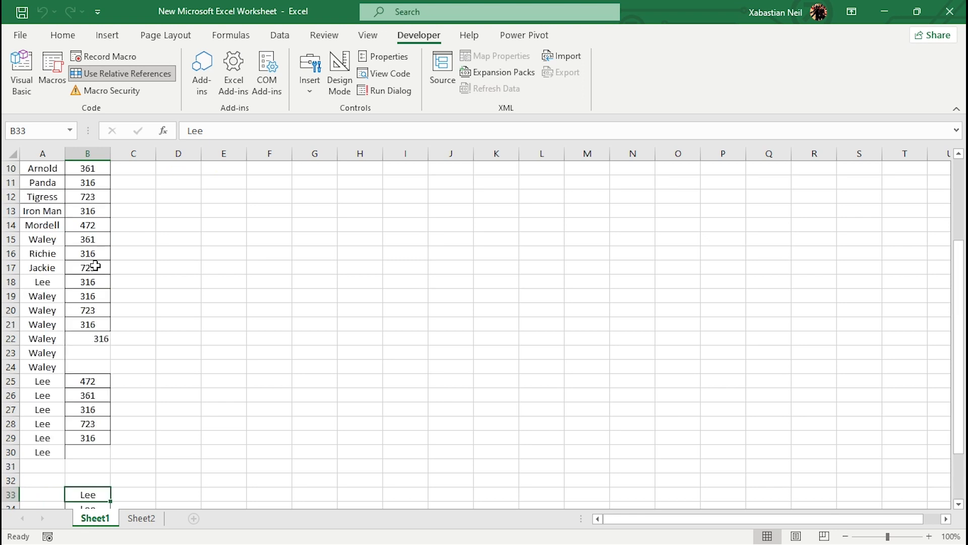
pyautogui.scroll(9, 94, 263)
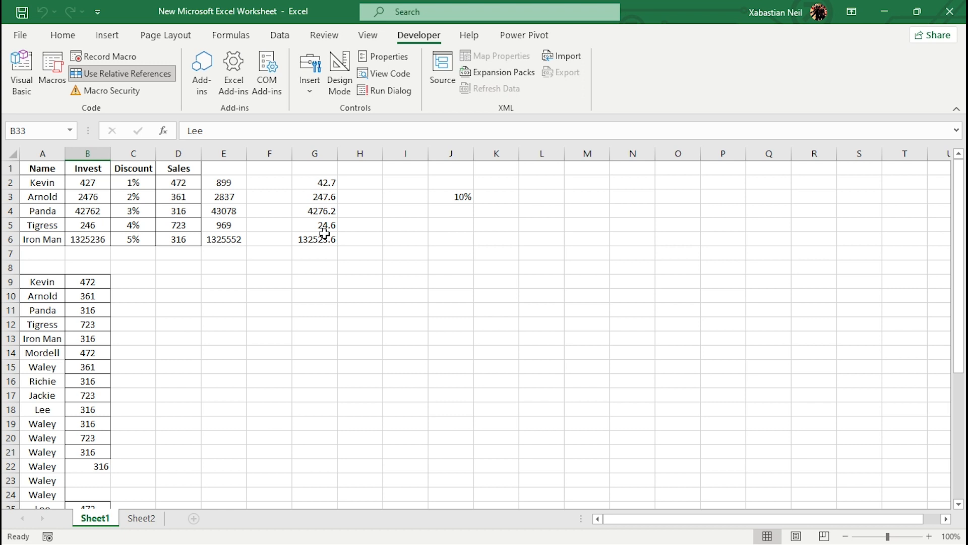
# Sum the Sales values in D2:D6 in cell D7 with =SUM(sale)
pyautogui.doubleClick(213, 352)
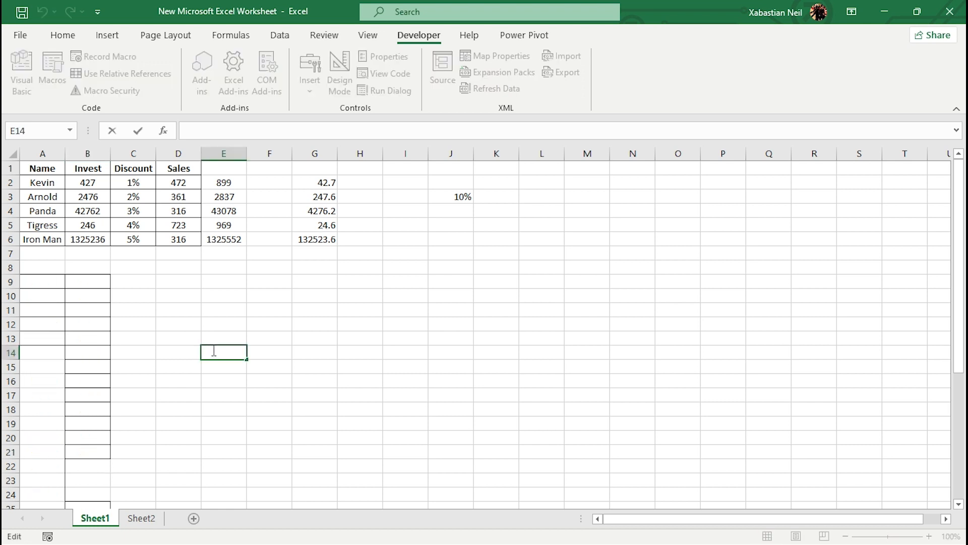
pyautogui.click(177, 255)
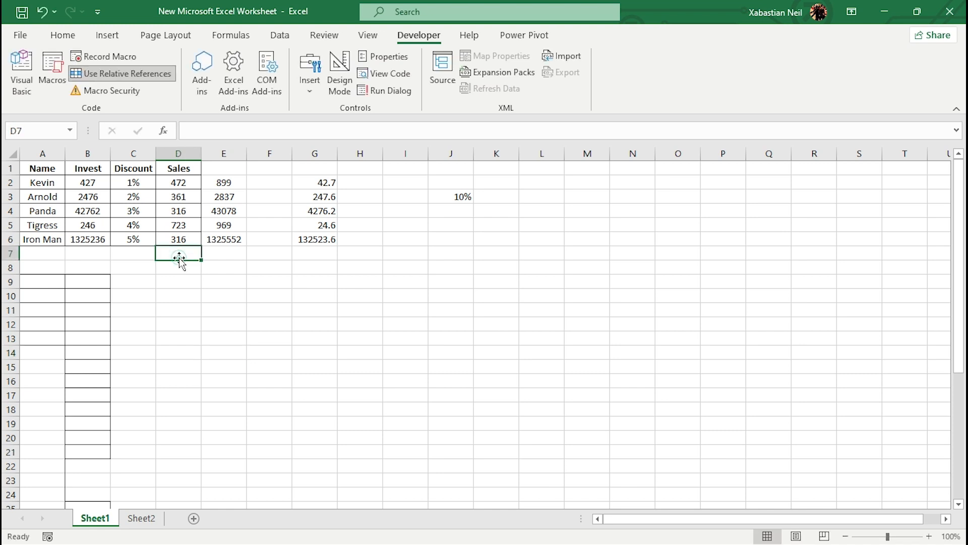
pyautogui.write('=')
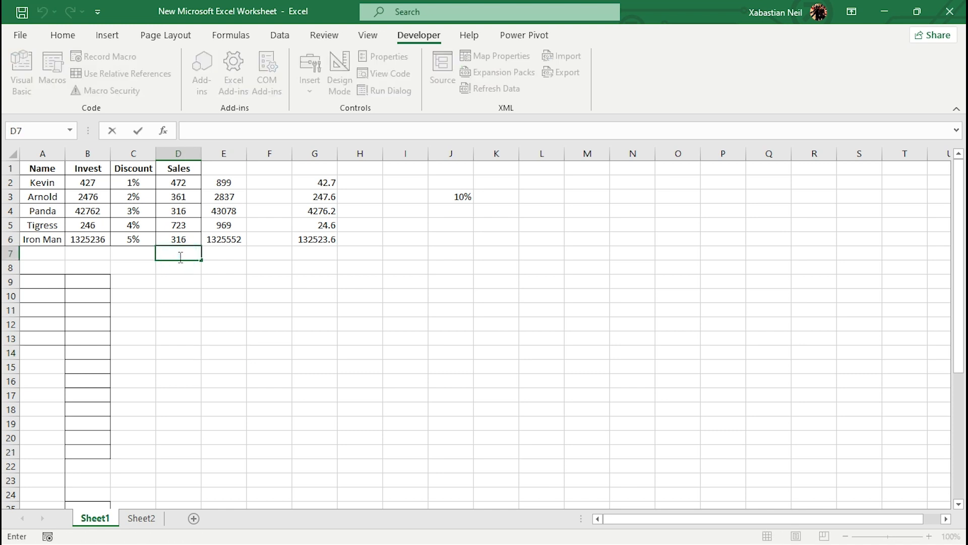
pyautogui.write('sum(')
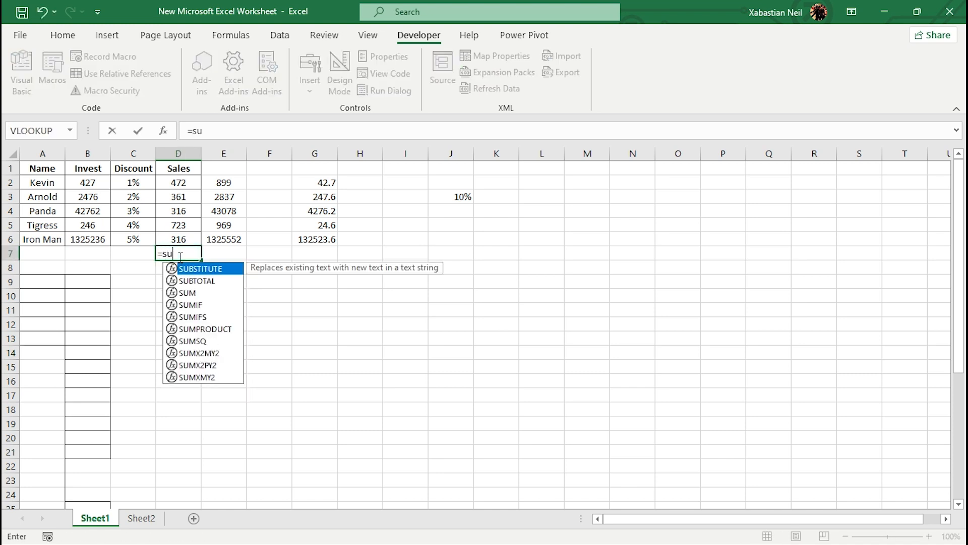
pyautogui.moveTo(168, 176); pyautogui.dragTo(188, 238)
pyautogui.write(')')
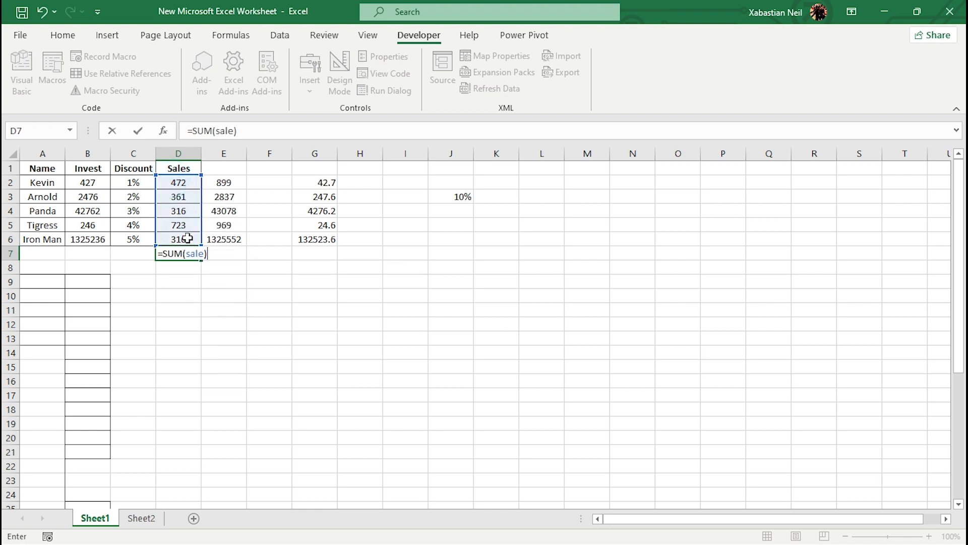
pyautogui.press('Return')
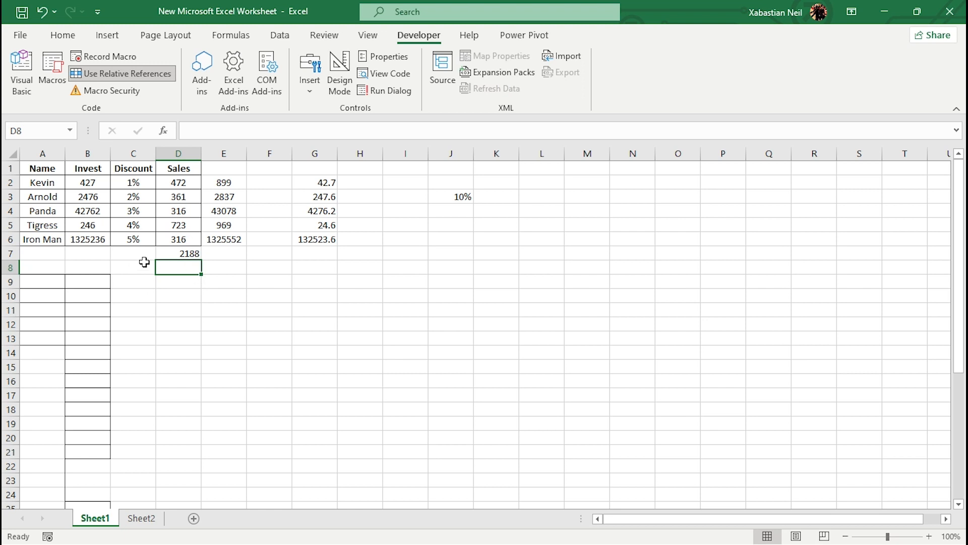
# Convert the range A1:D6 into an Excel table, using its first row as headers
pyautogui.moveTo(183, 241); pyautogui.dragTo(41, 174)
pyautogui.click(108, 35)
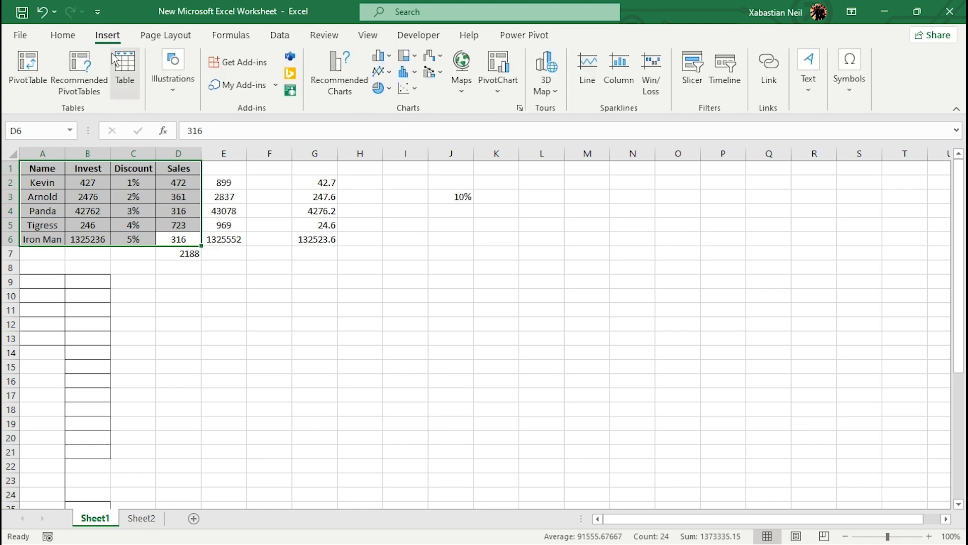
pyautogui.click(125, 71)
pyautogui.click(590, 388)
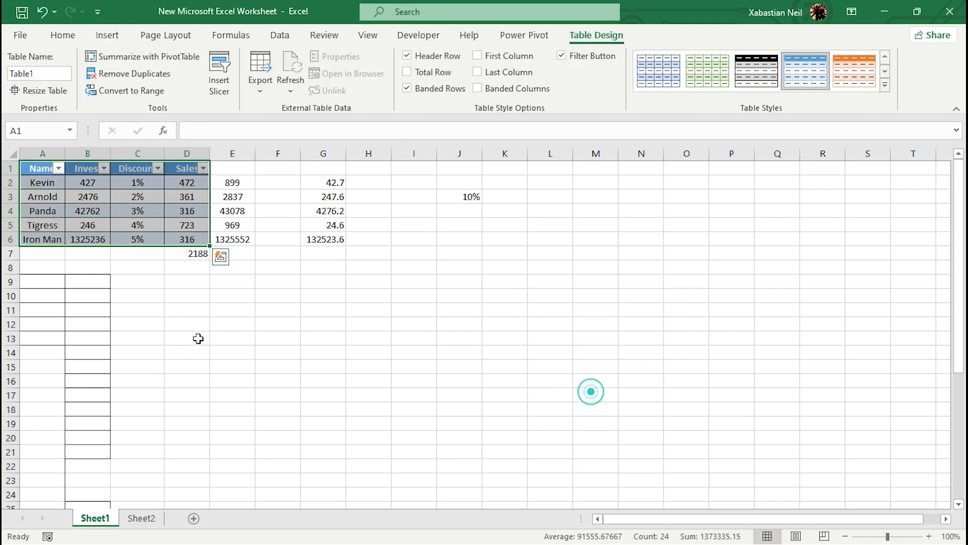
# Delete the sum formula from D7 and add a Total Row to the table
pyautogui.click(196, 252)
pyautogui.press('Delete')
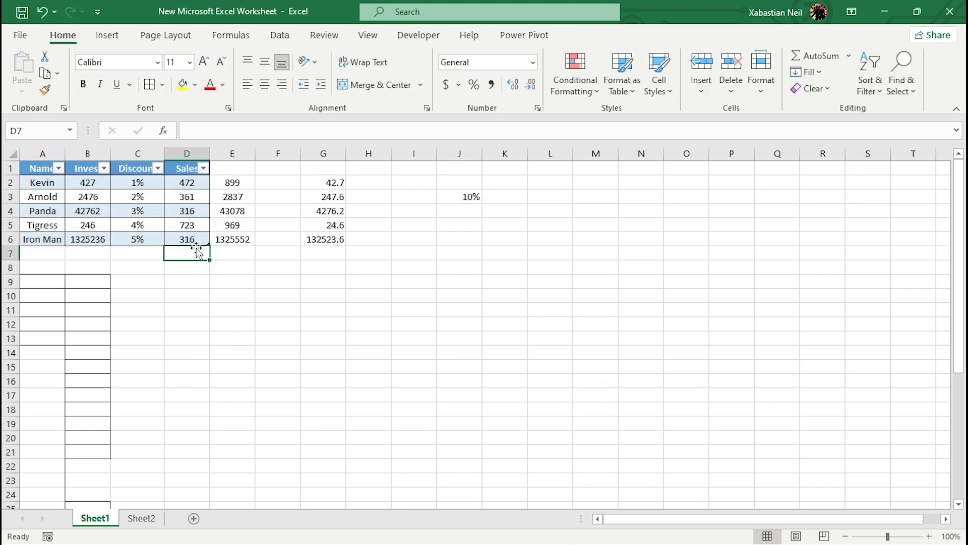
pyautogui.moveTo(191, 236); pyautogui.dragTo(42, 169)
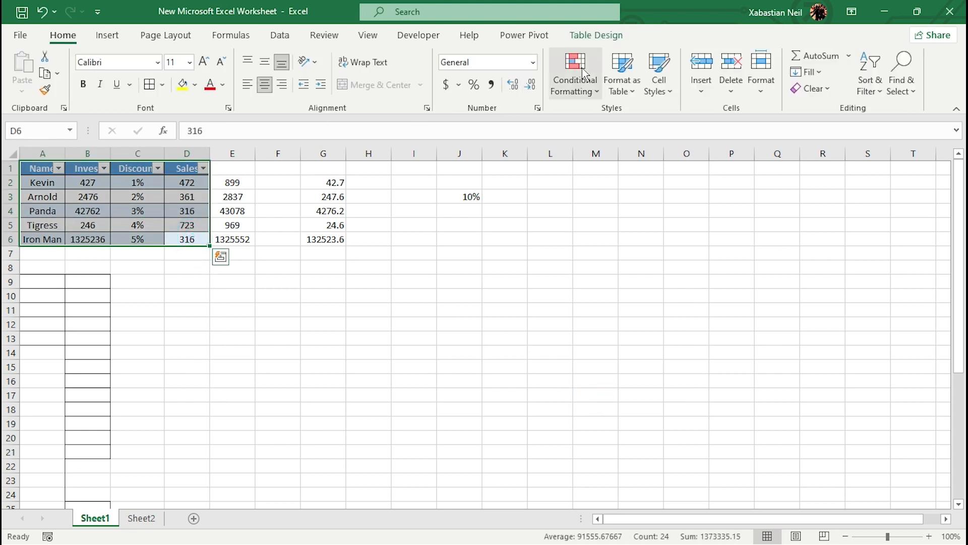
pyautogui.click(603, 37)
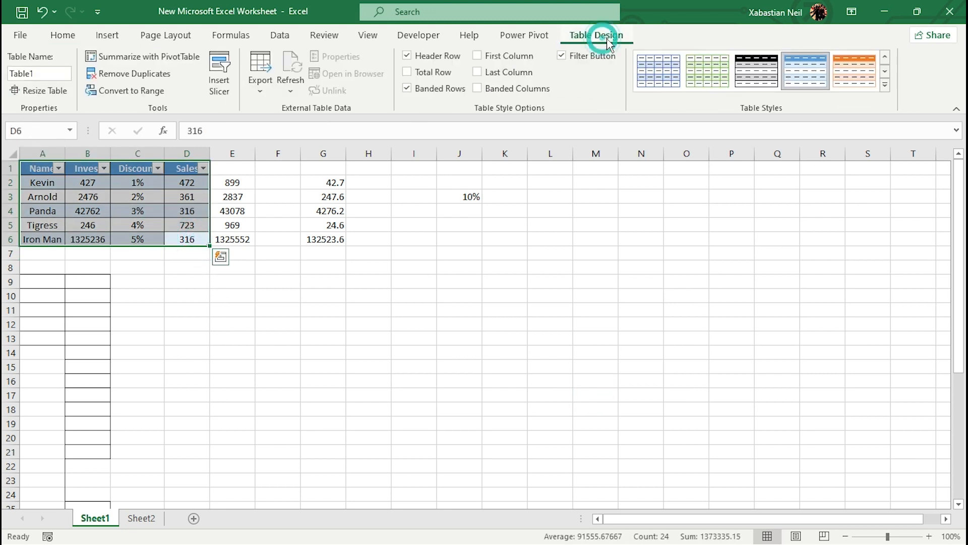
pyautogui.click(409, 72)
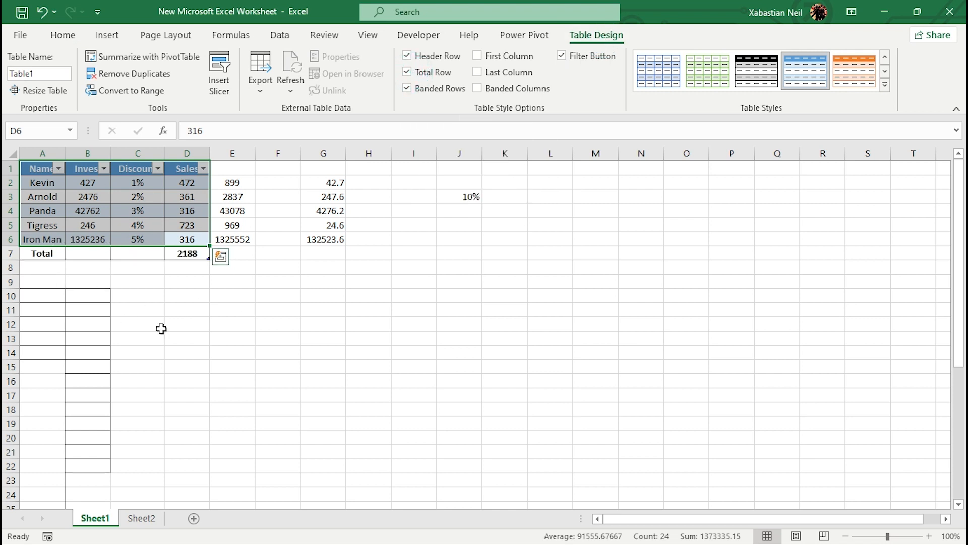
pyautogui.doubleClick(195, 256)
pyautogui.click(230, 306)
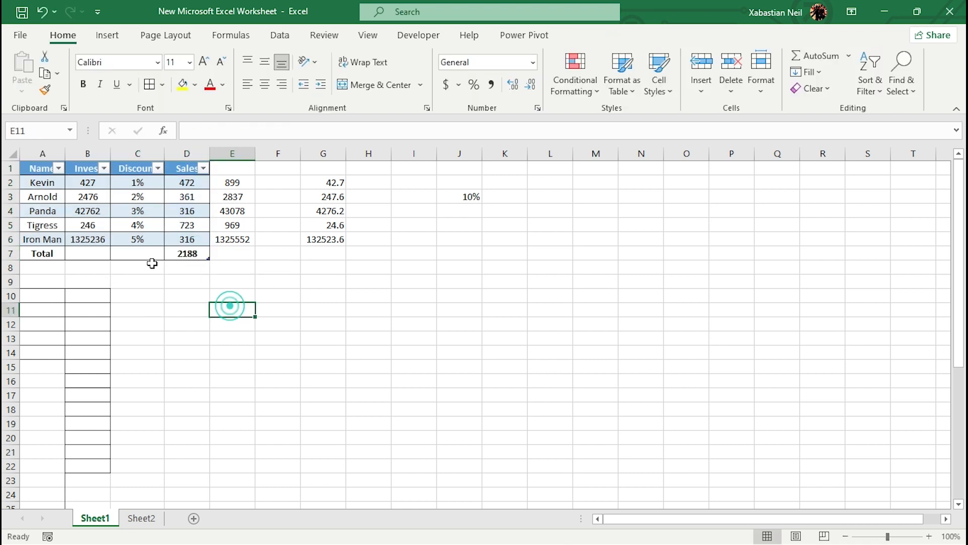
# Set the Total Row to show the Average for the Discount column and the Sum for the Invest column
pyautogui.click(136, 252)
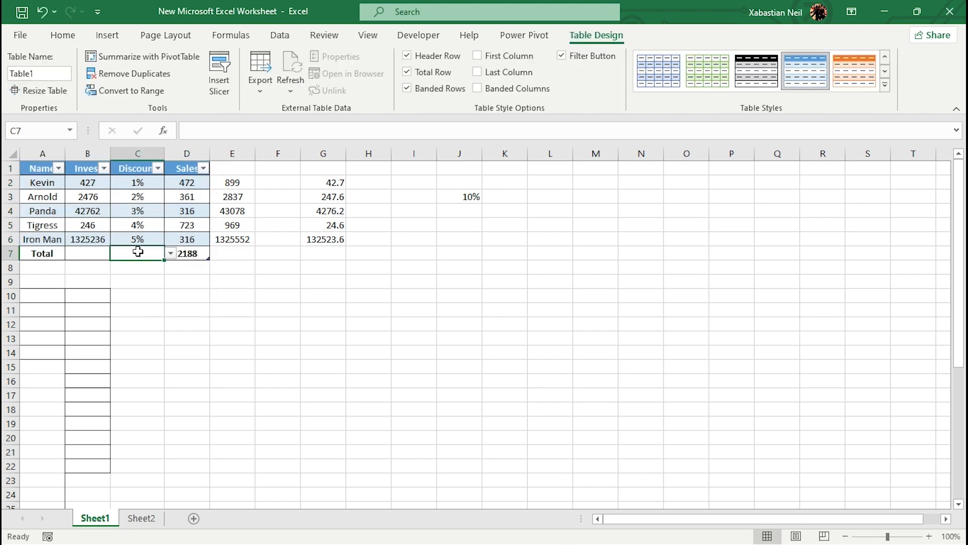
pyautogui.click(171, 253)
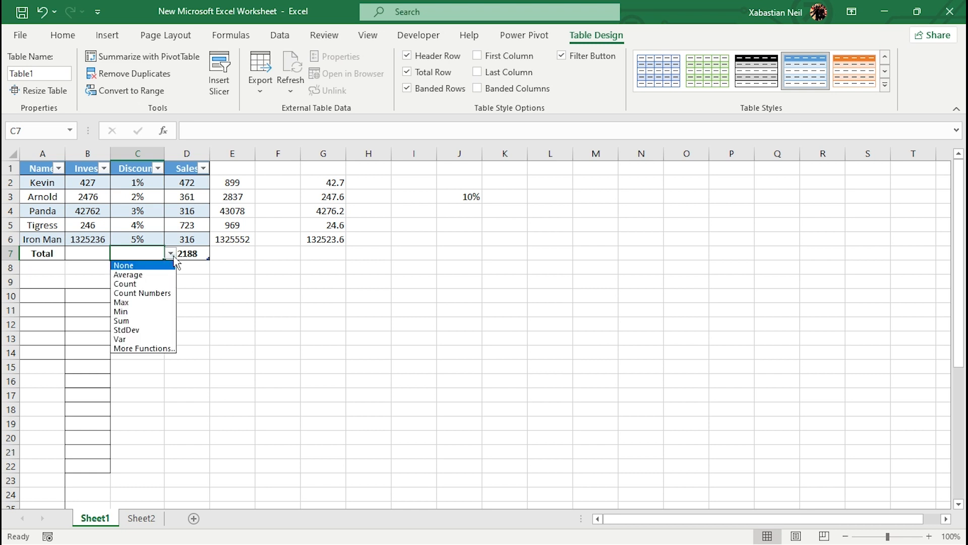
pyautogui.click(157, 274)
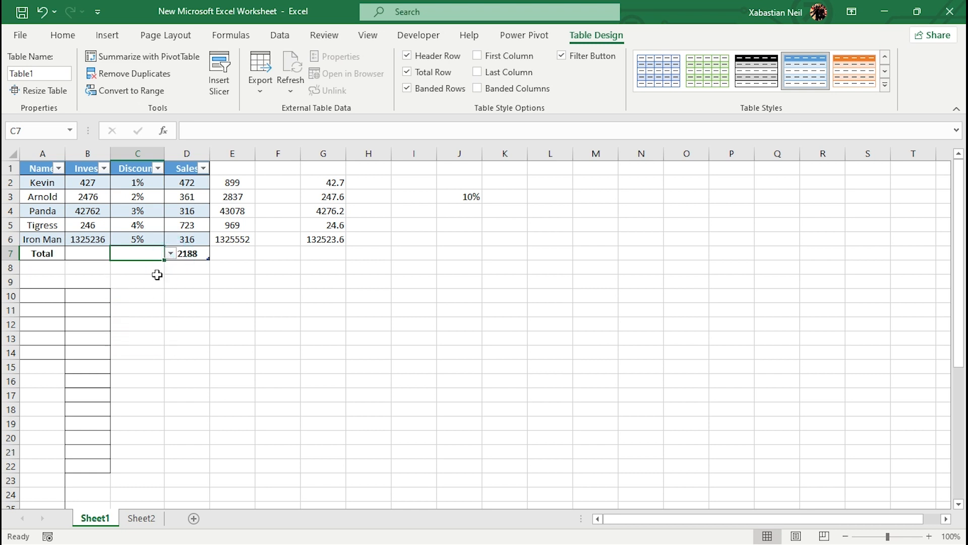
pyautogui.click(87, 253)
pyautogui.click(117, 253)
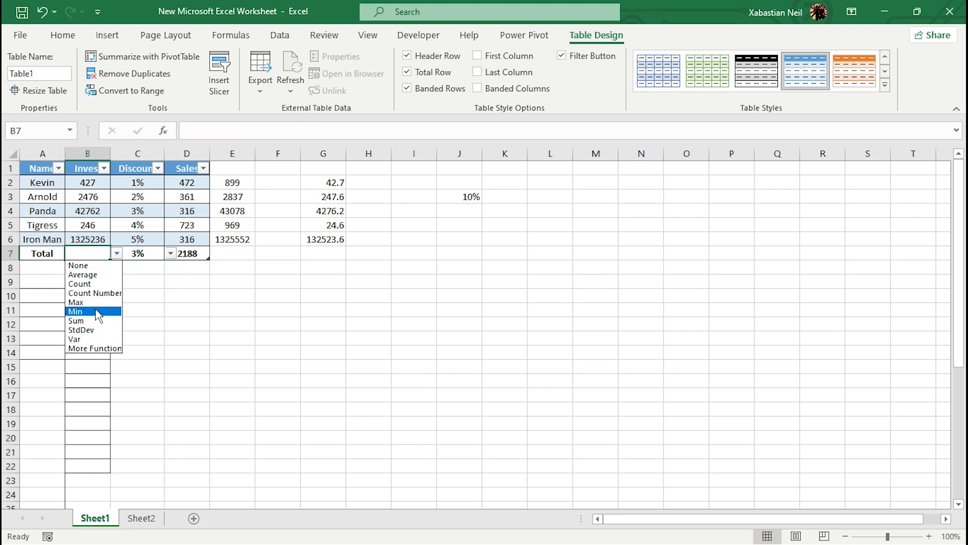
pyautogui.click(77, 321)
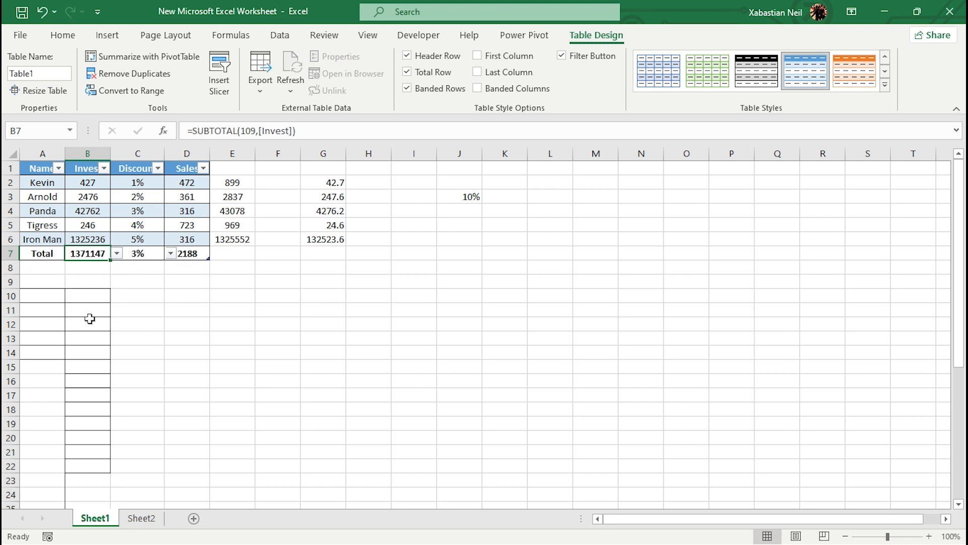